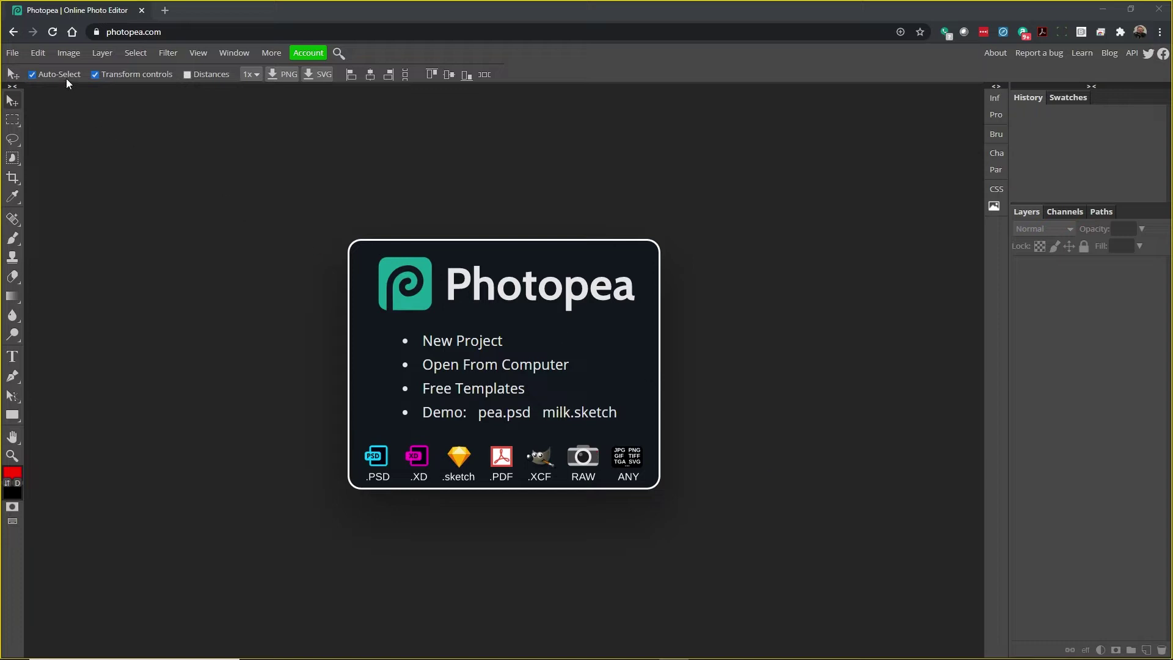
Step: Set up a new project named Bullseye, measured in inches, 5 in wide and 5 in high
left_click(12, 52)
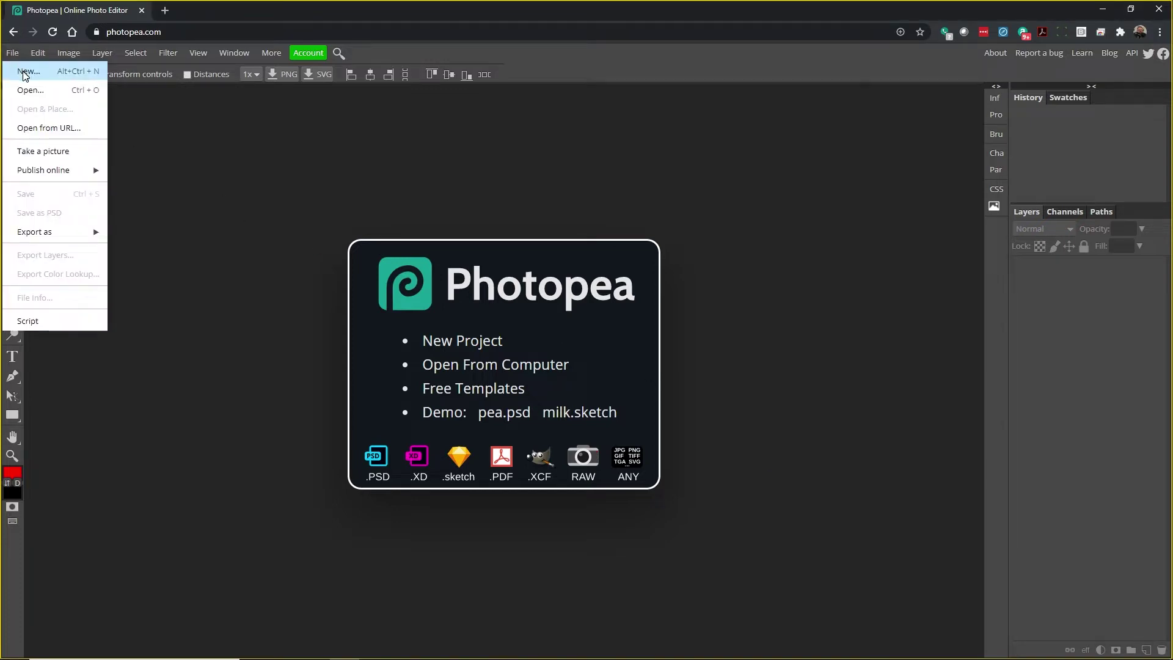
left_click(25, 73)
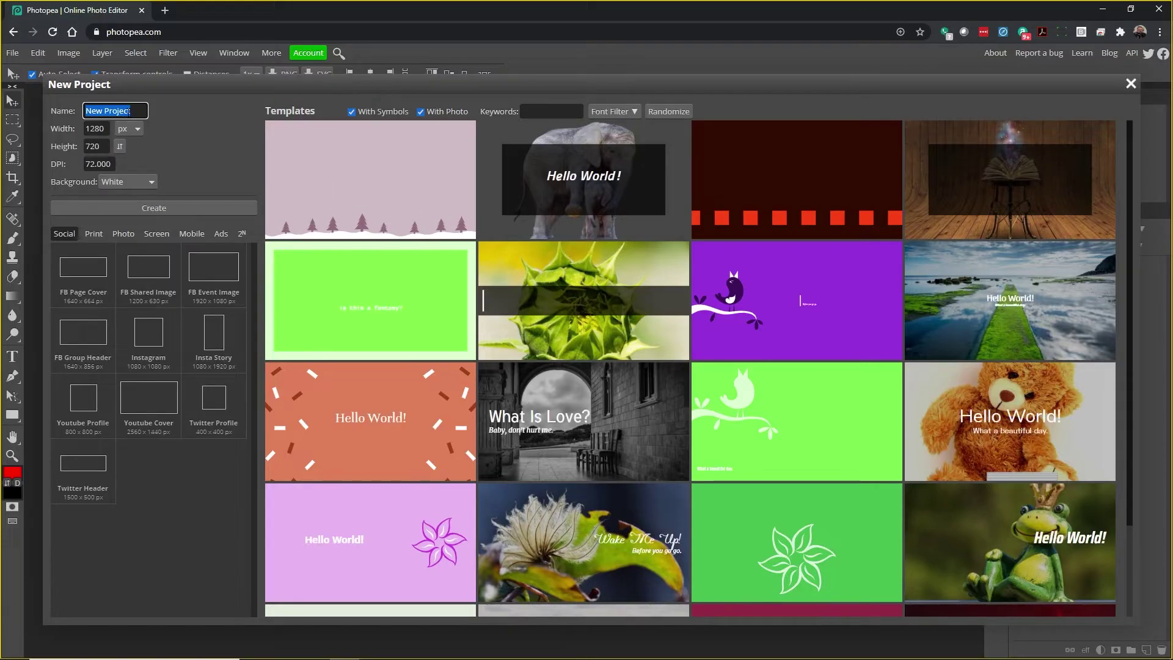
type("Bullseye")
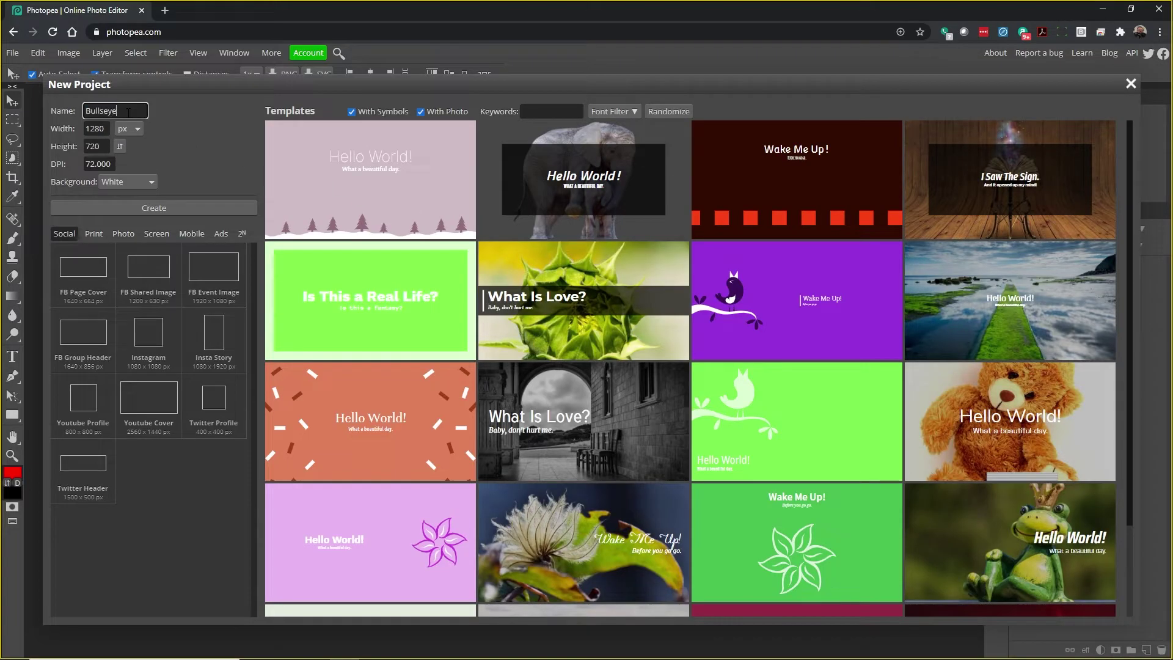
left_click(129, 129)
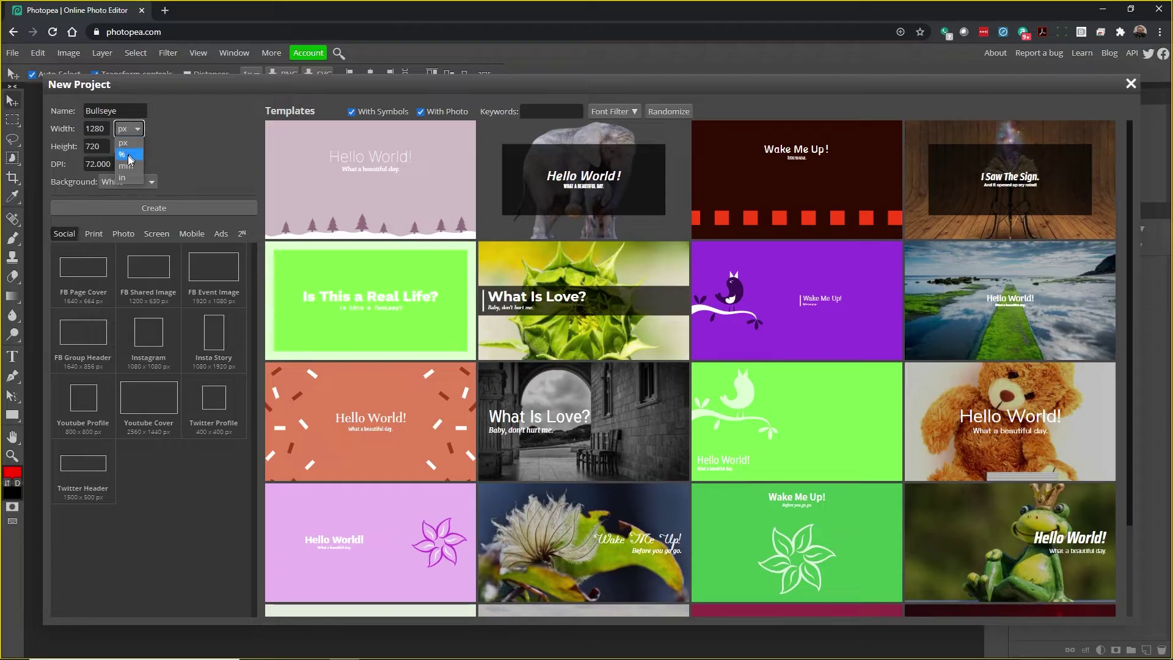
left_click(129, 178)
left_click(103, 128)
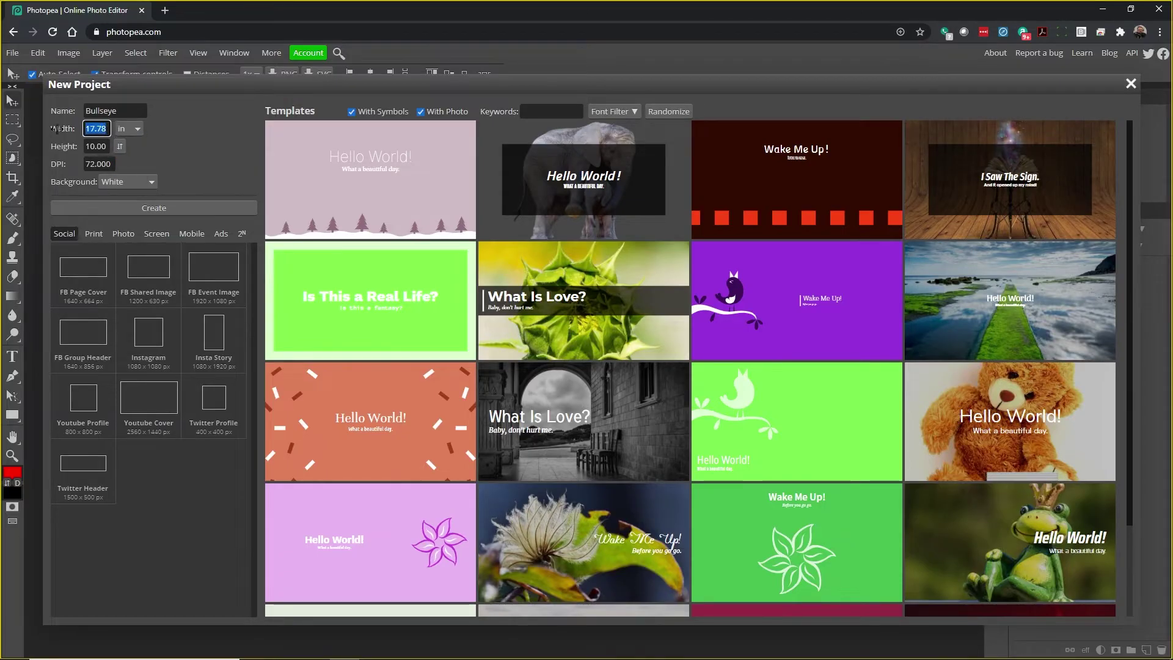
type("5")
left_click(87, 146)
type("5")
Step: Set the new project's resolution to 150 DPI and create the document
left_click(108, 163)
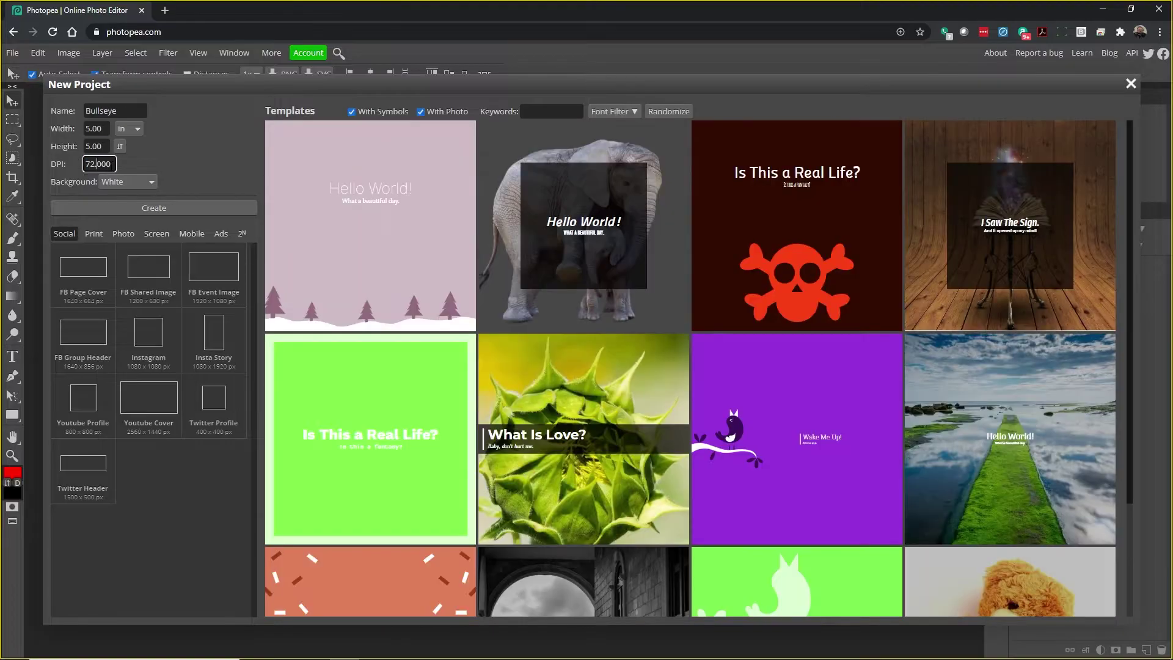
double_click(105, 163)
type("1500")
left_click(201, 149)
left_click(128, 209)
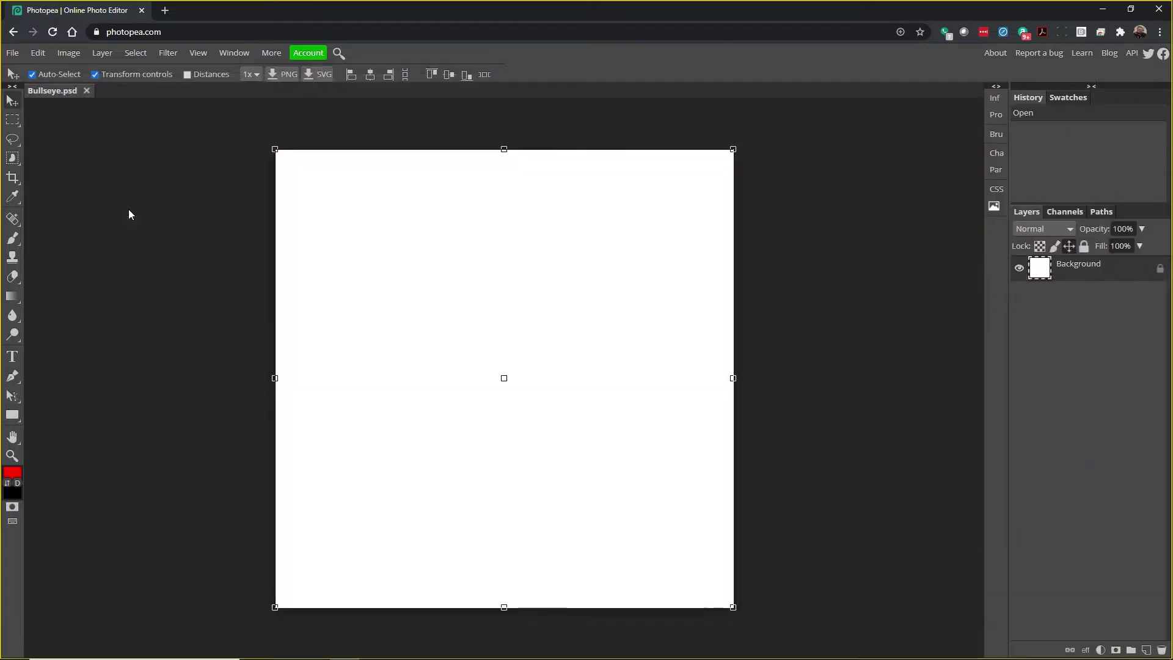
Step: Switch the shape tool from Rectangle to Ellipse
right_click(13, 417)
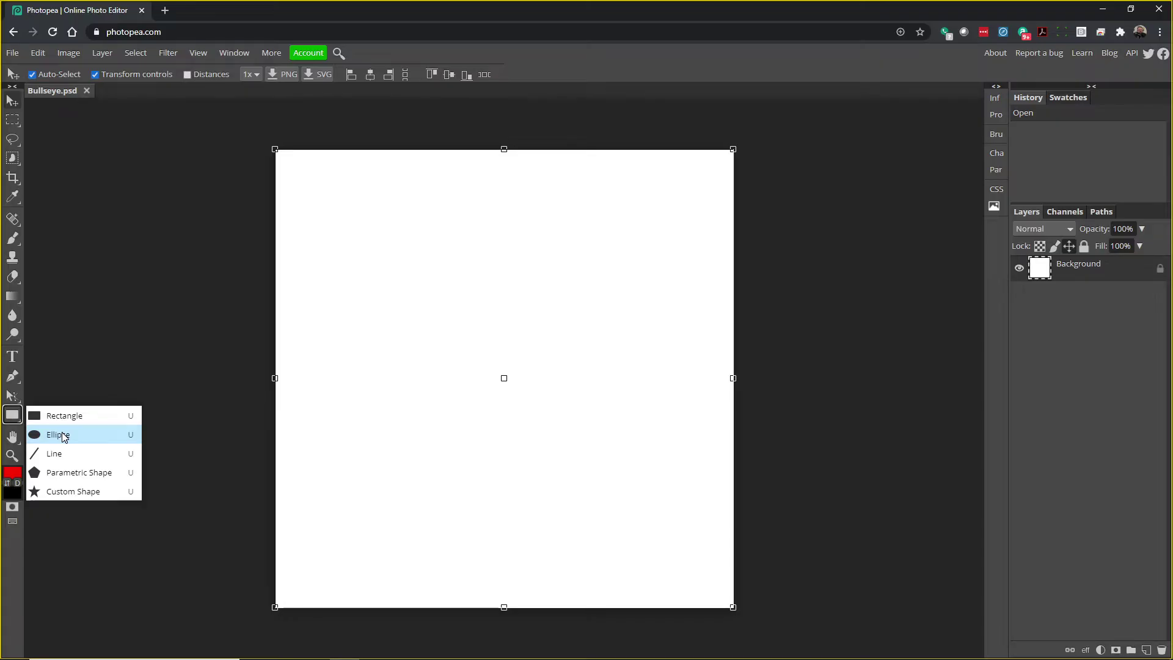
left_click(11, 418)
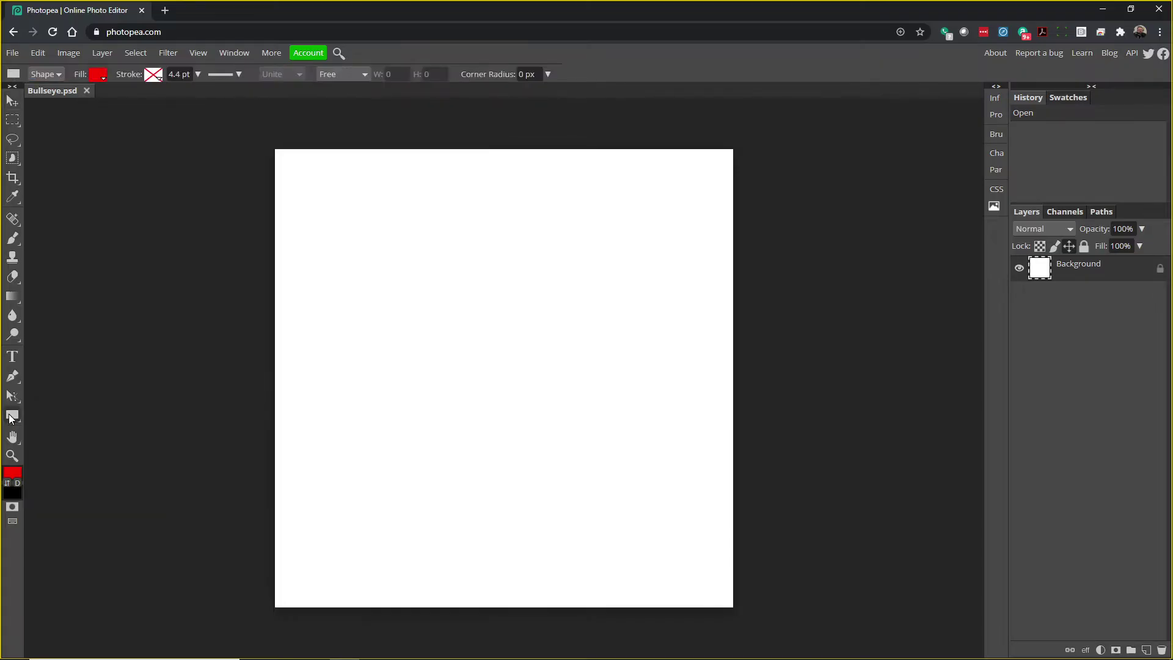
left_click(10, 417)
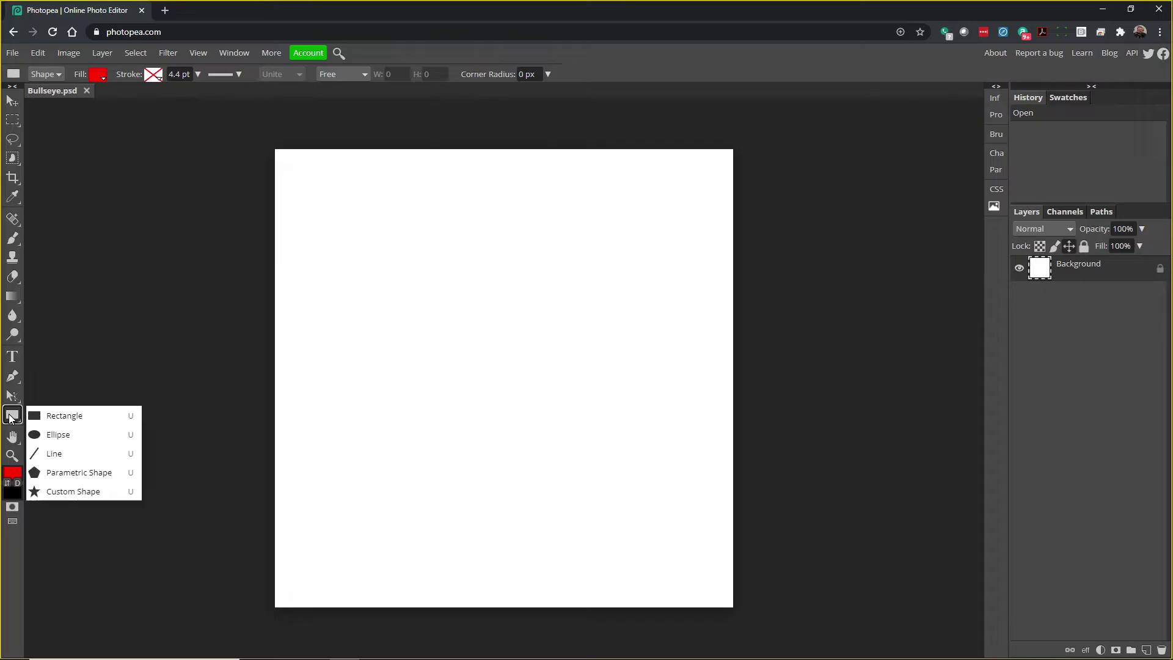
left_click(42, 435)
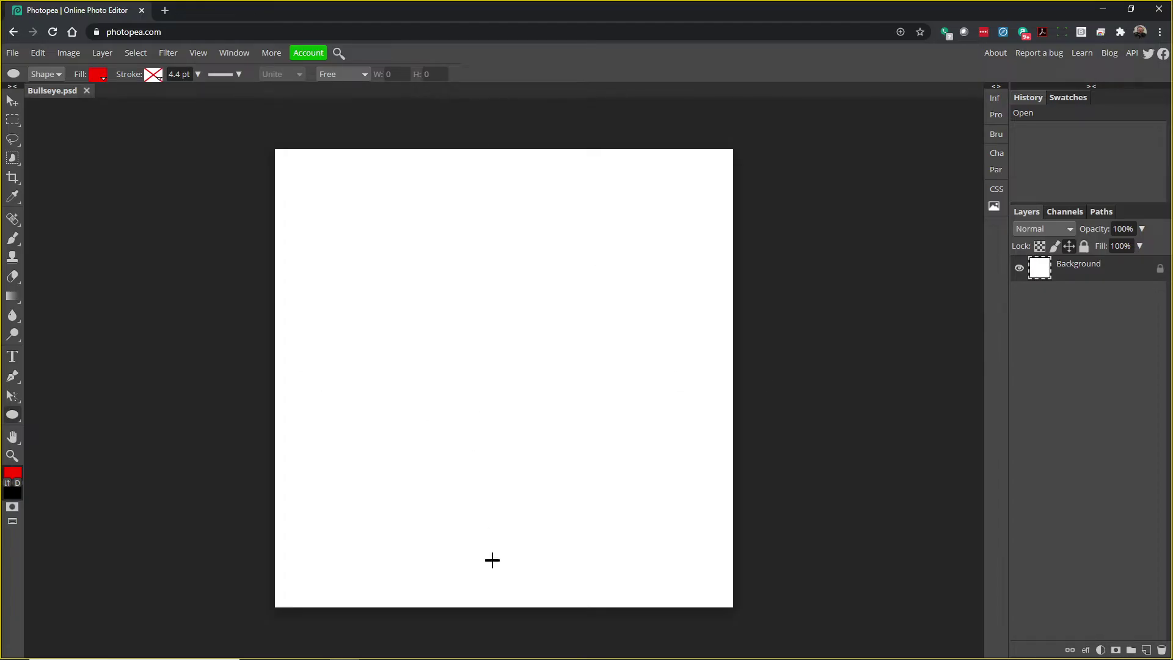
Step: Add a horizontal and a vertical guide, each at 2.5 inches, so they cross at the canvas centre
left_click(200, 55)
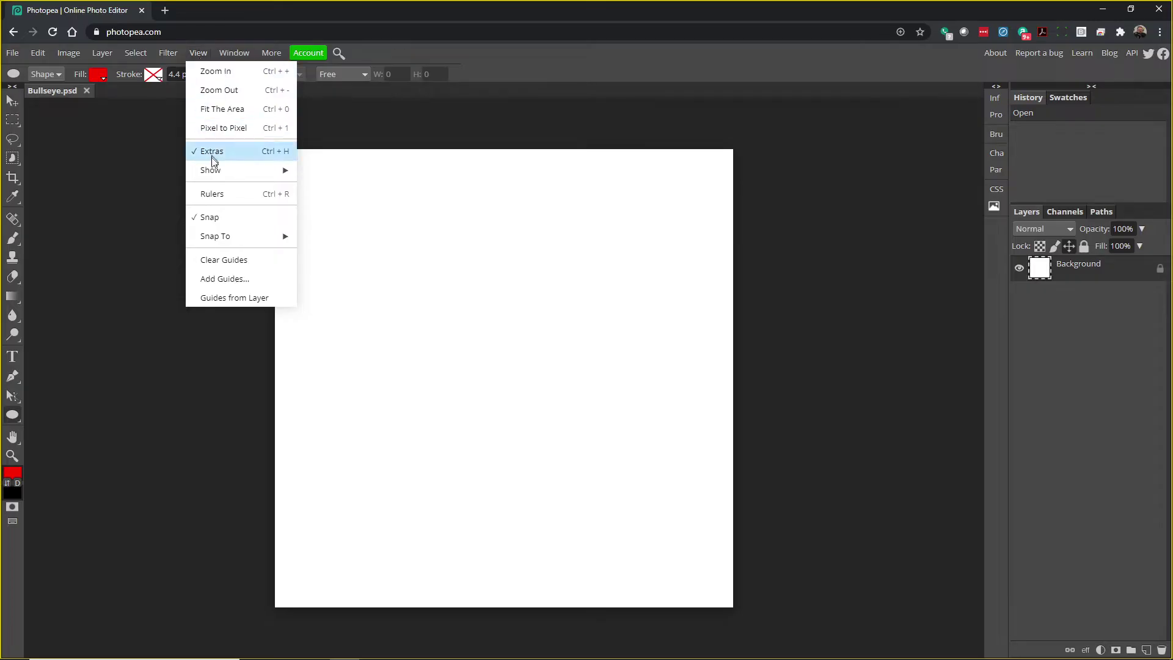
left_click(251, 281)
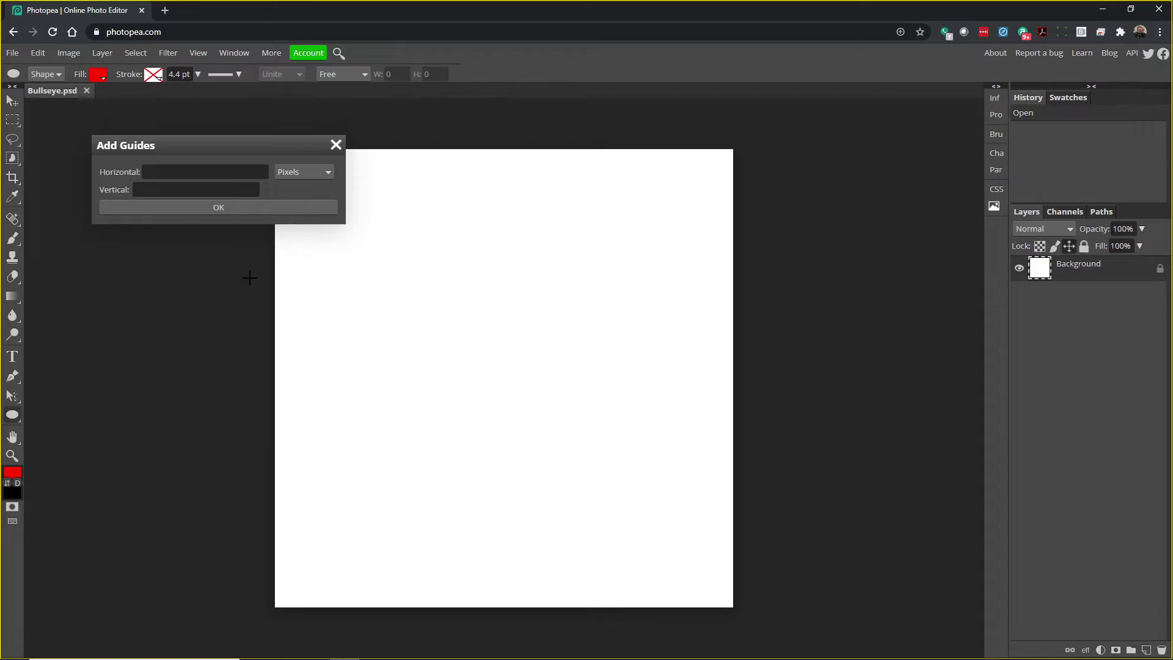
left_click(318, 173)
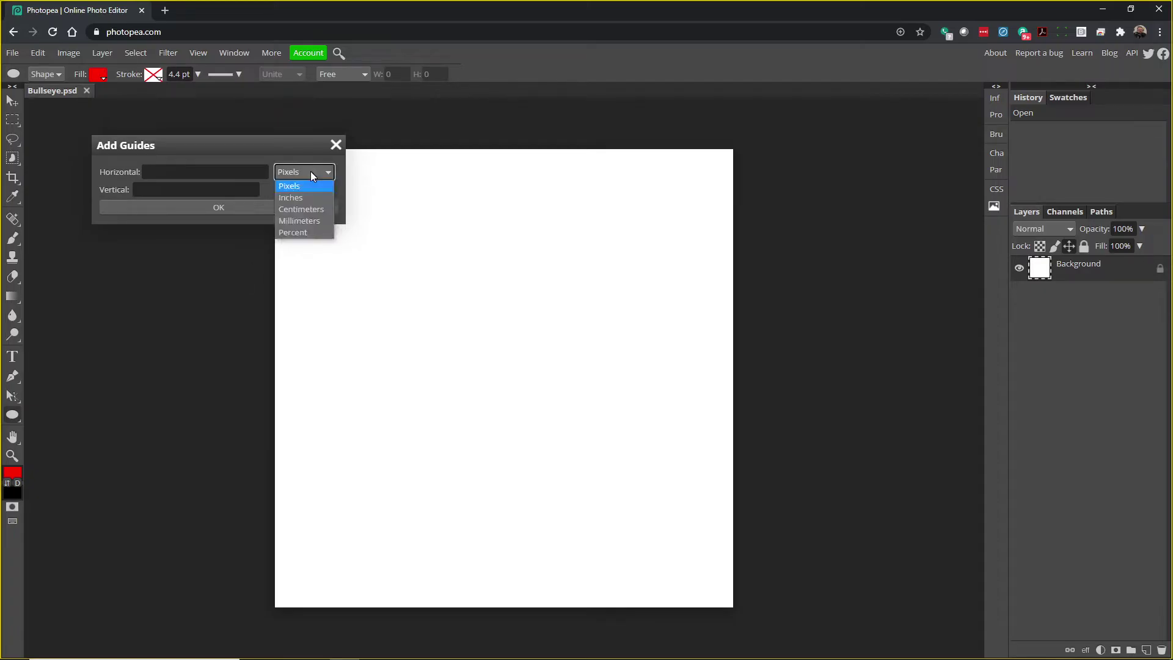
left_click(305, 198)
left_click(185, 165)
type("2.5")
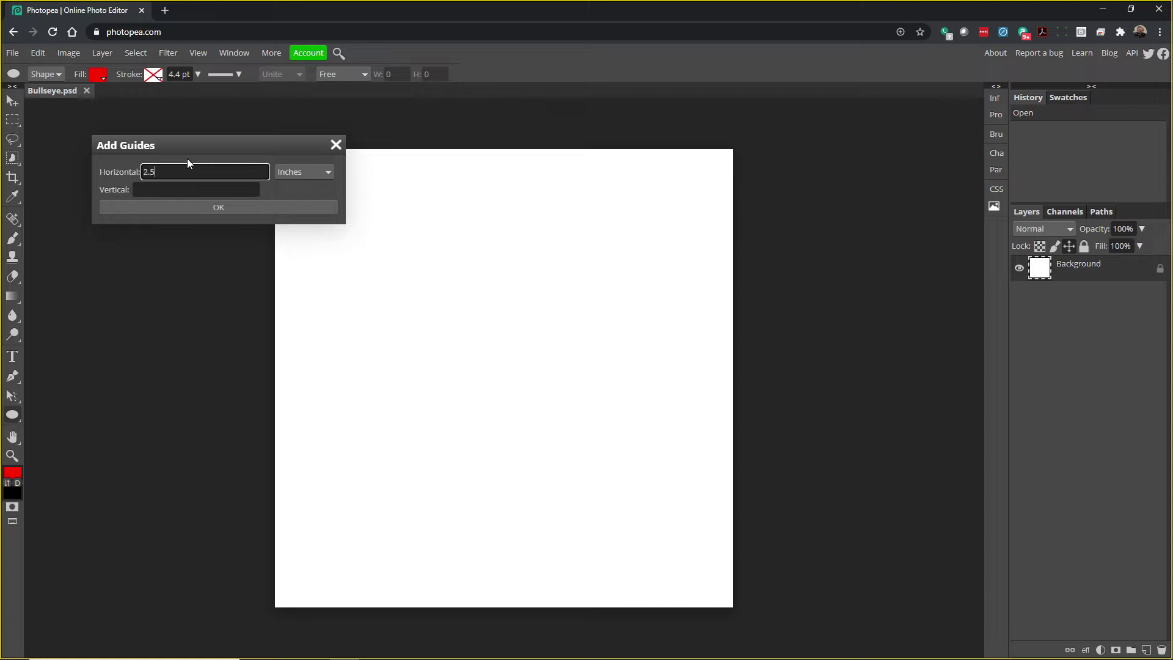
left_click(158, 191)
type("5")
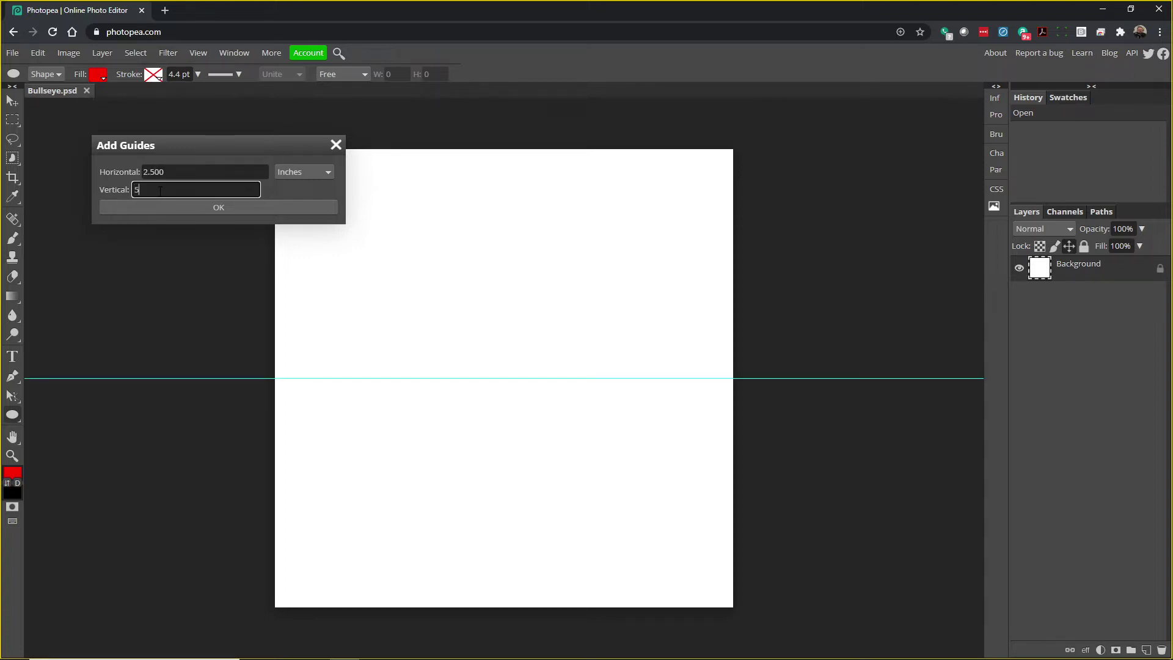
type("2.5")
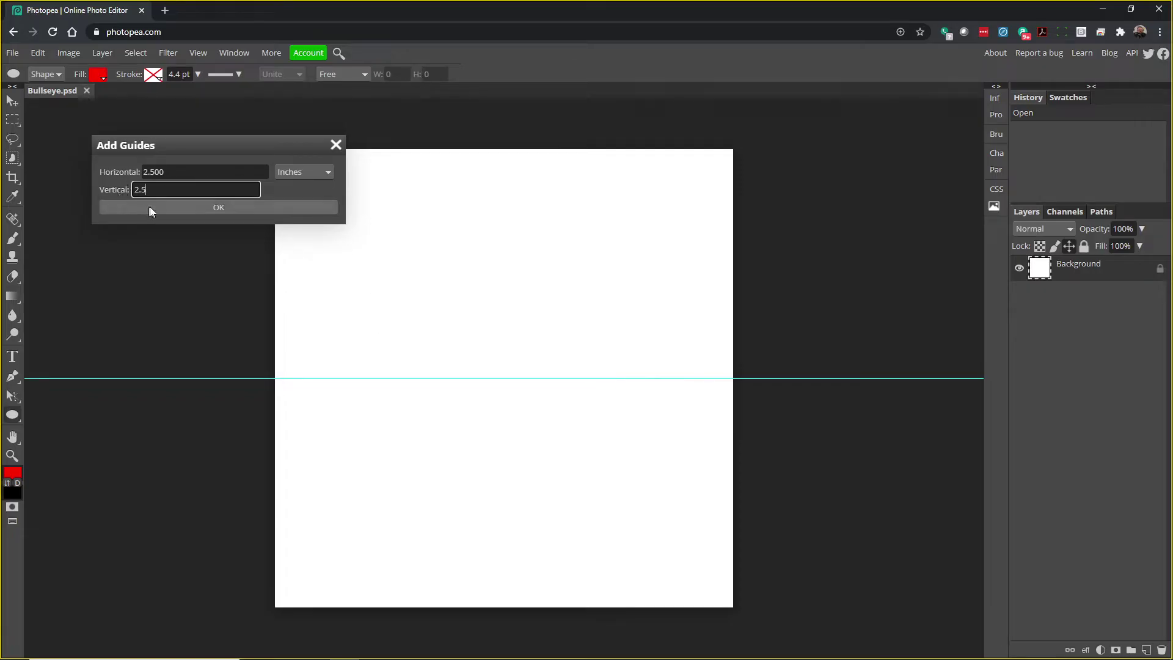
left_click(155, 206)
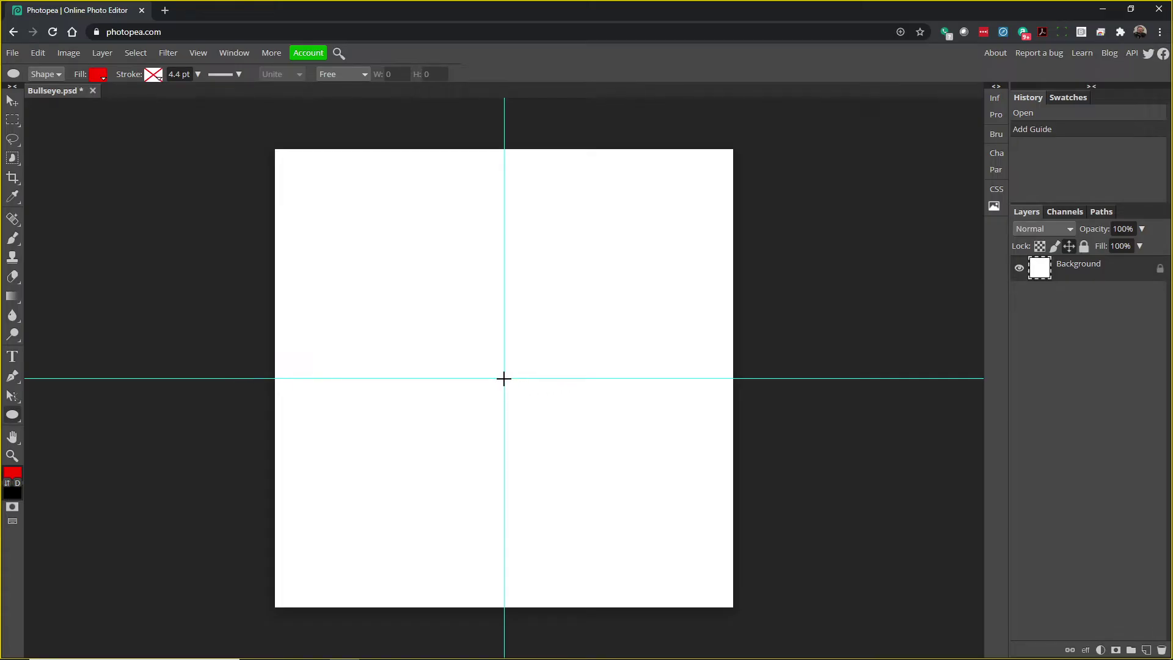
Step: Use solid red (ff0000) as the fill colour for the Ellipse tool
right_click(14, 419)
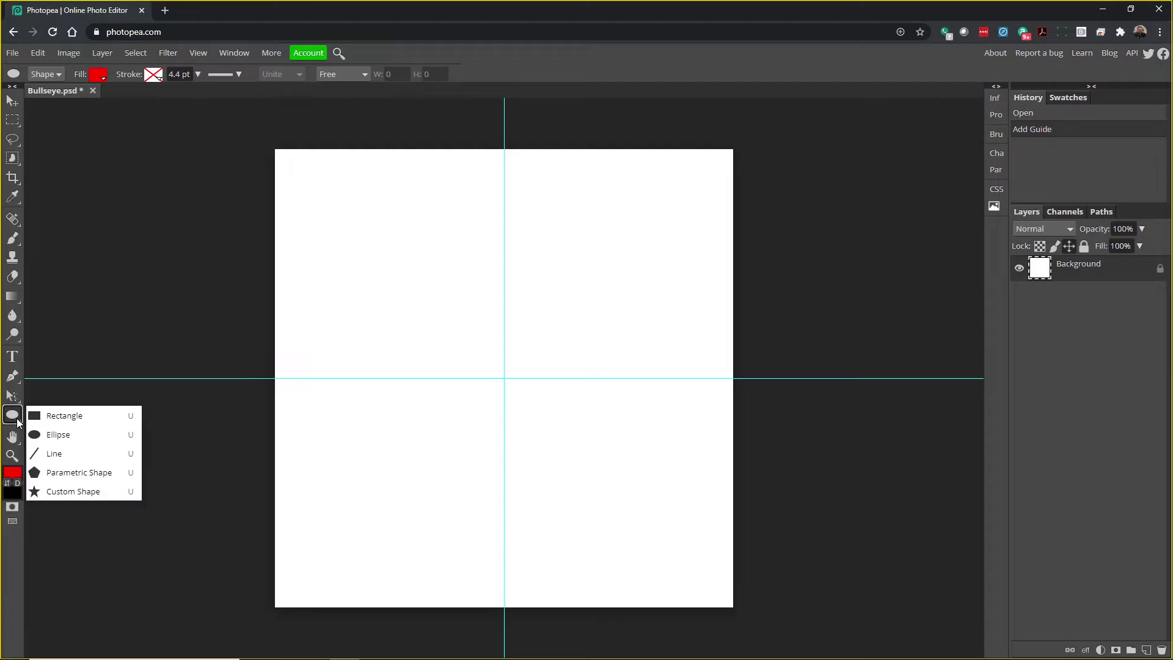
left_click(48, 438)
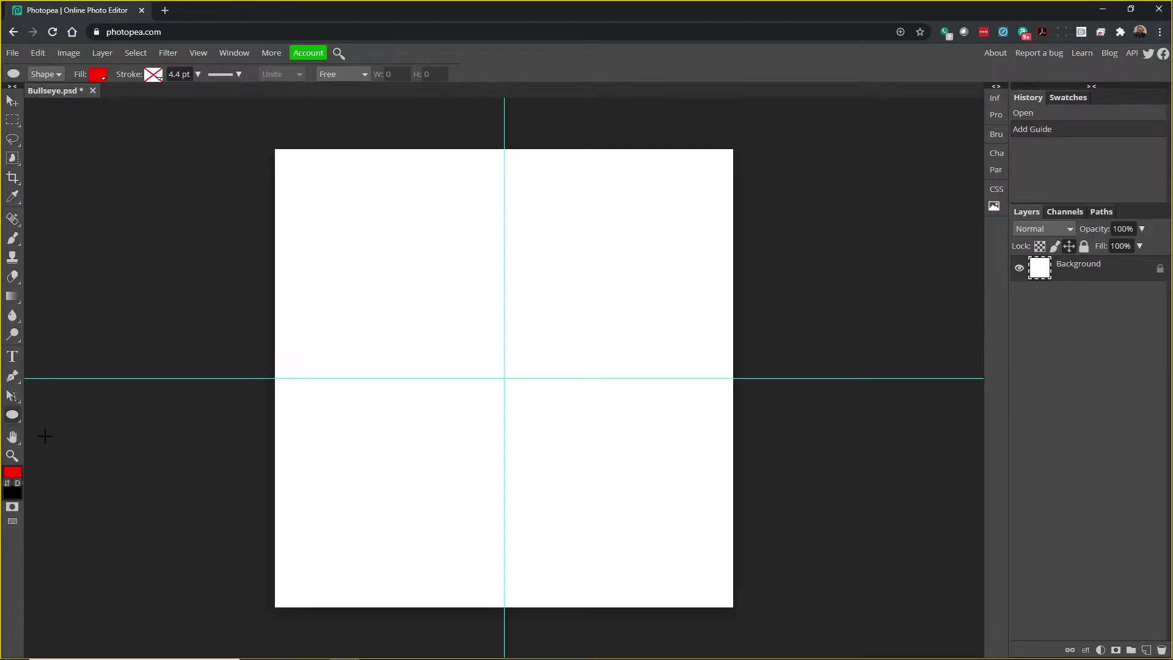
left_click(99, 76)
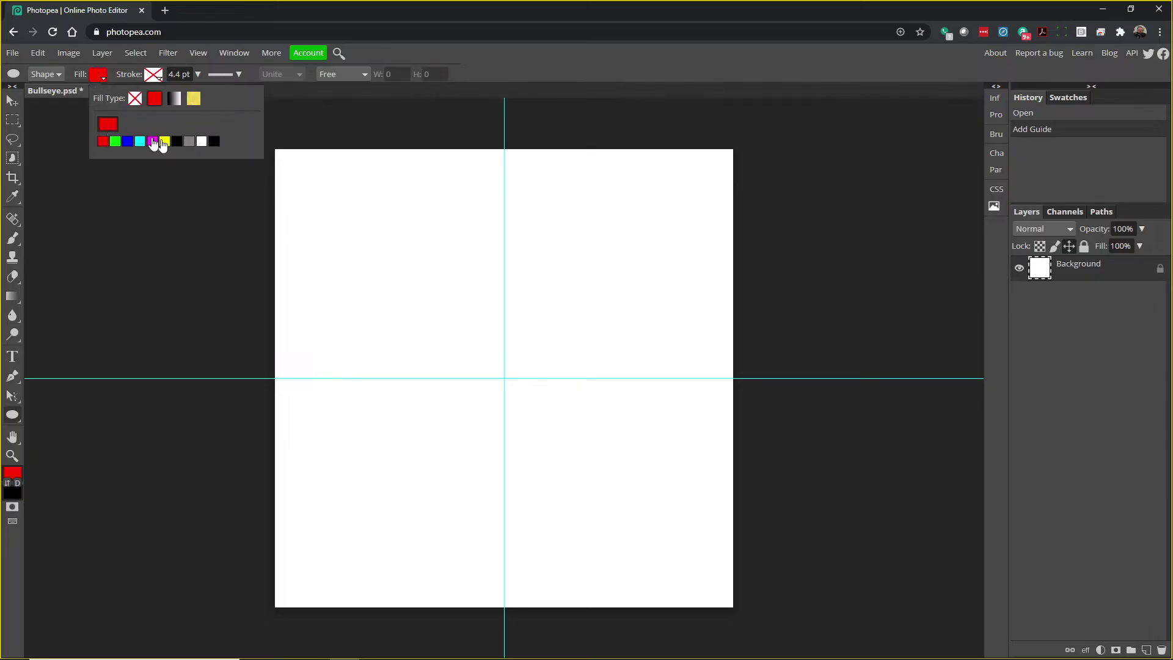
left_click(108, 124)
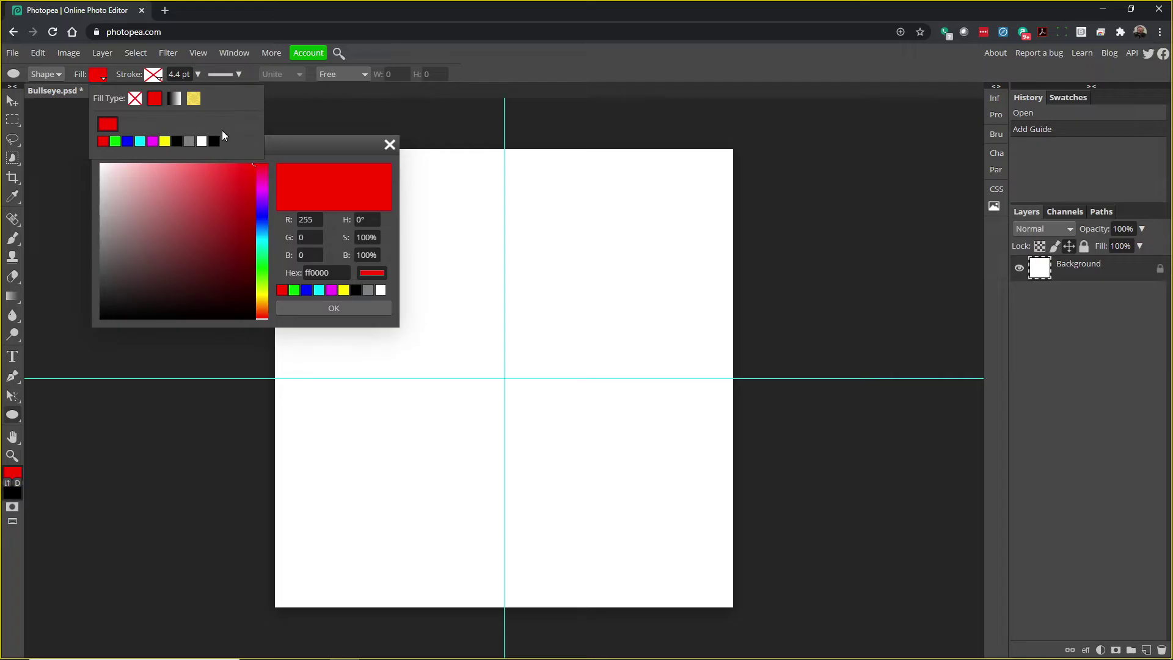
left_click(330, 307)
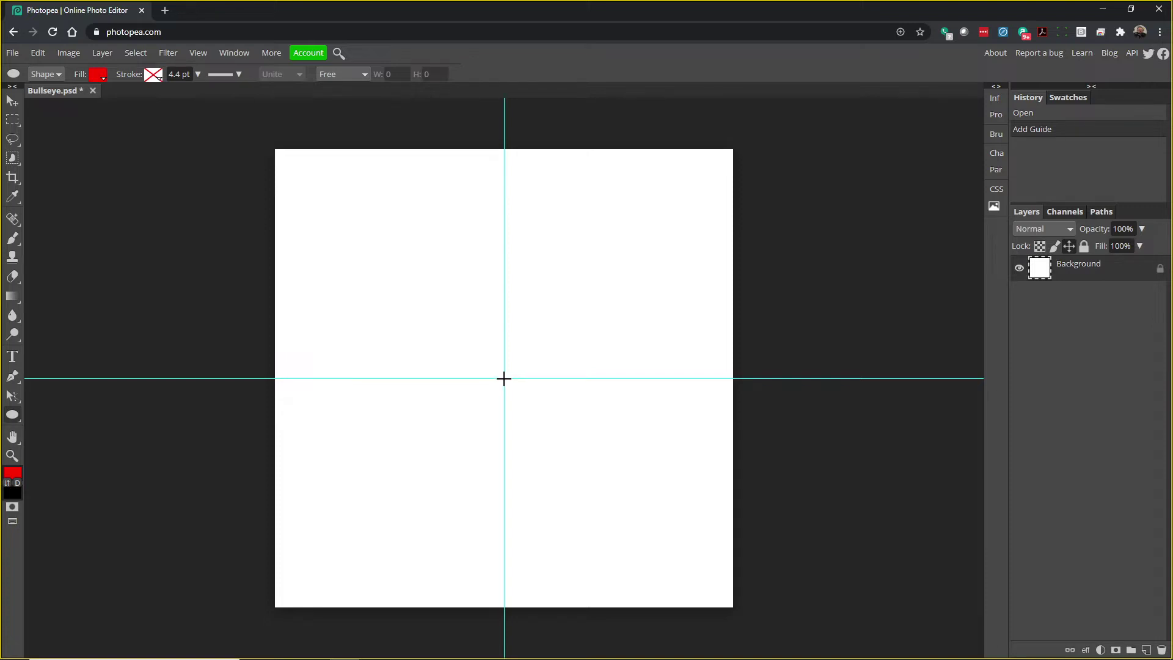
Step: Draw a circle about 692 px in diameter centred on the guide intersection and rename its layer Circle 1
left_click_drag(504, 378, 707, 577)
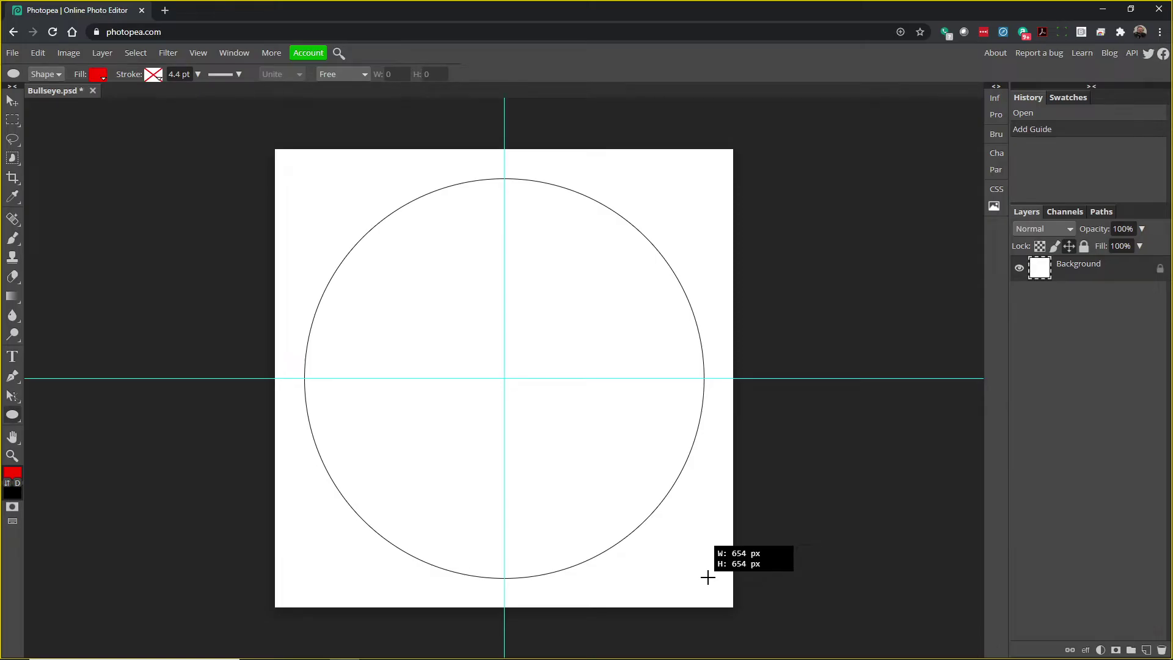
left_click_drag(708, 577, 726, 589)
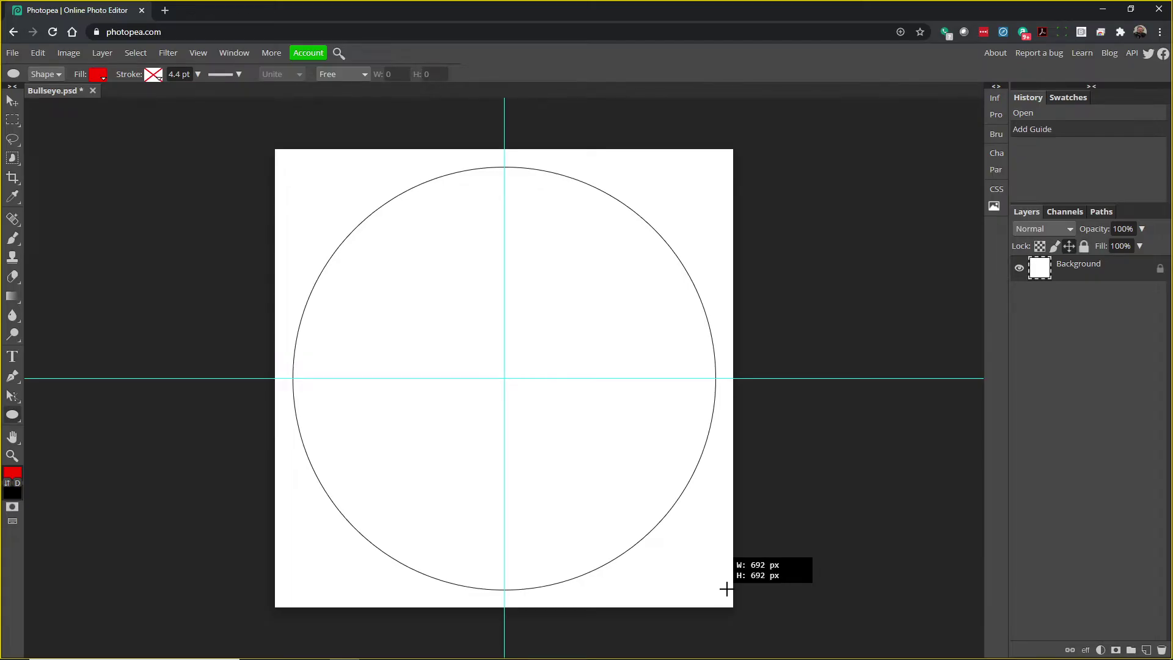
left_click_drag(726, 588, 726, 587)
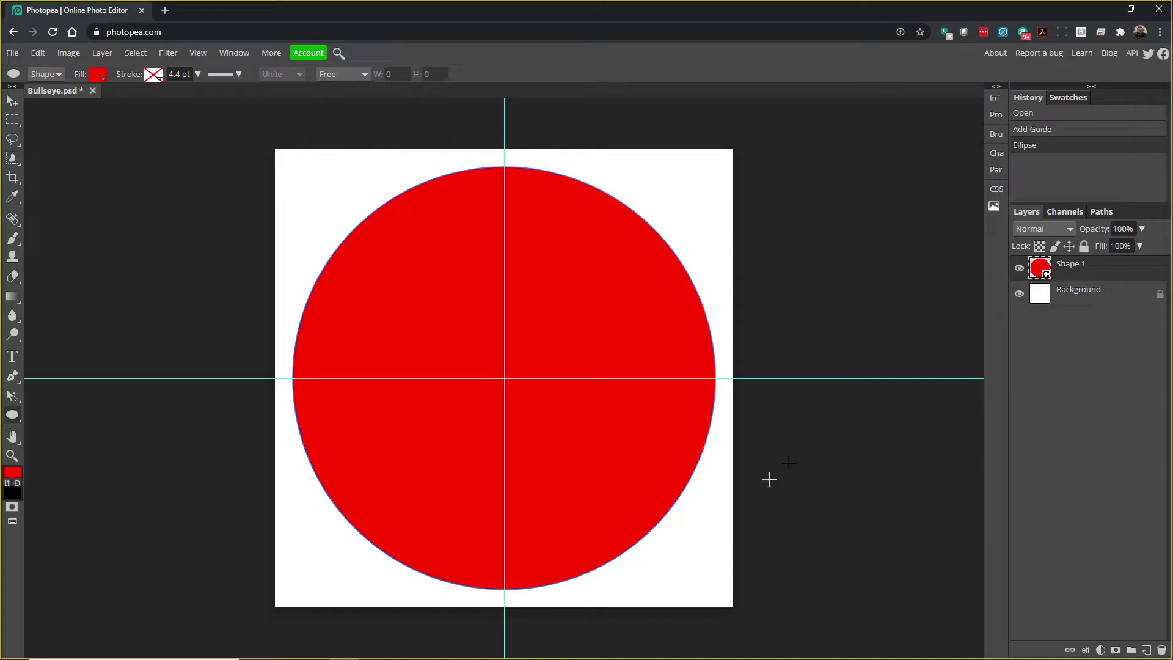
double_click(1076, 267)
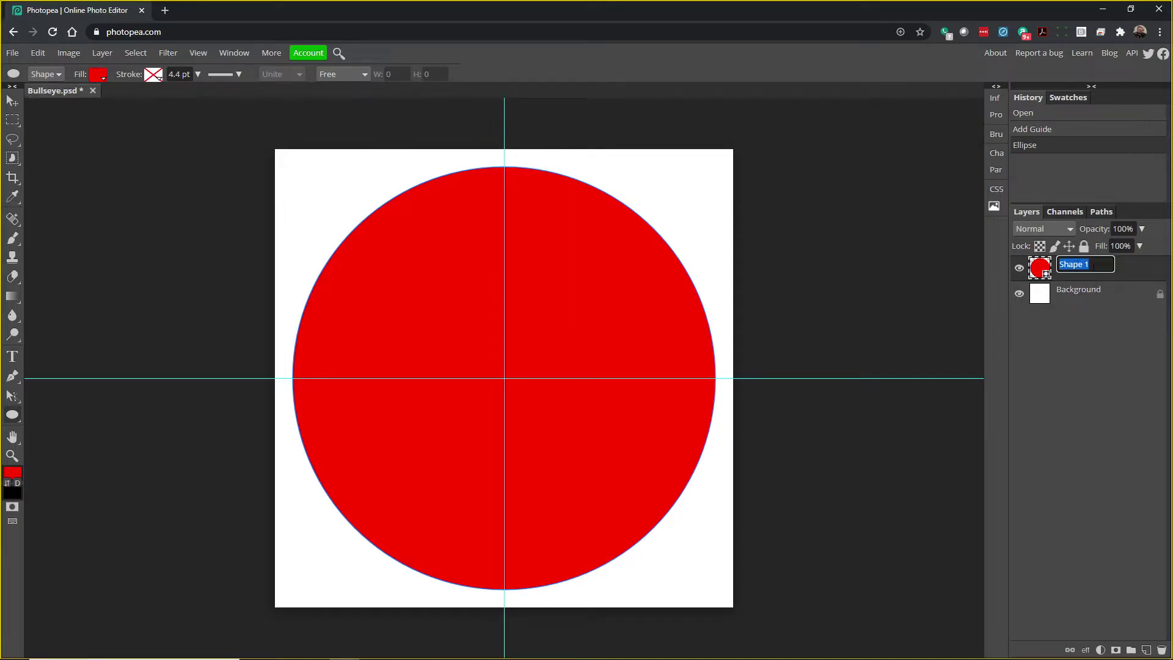
type("Circle 1")
key("Return")
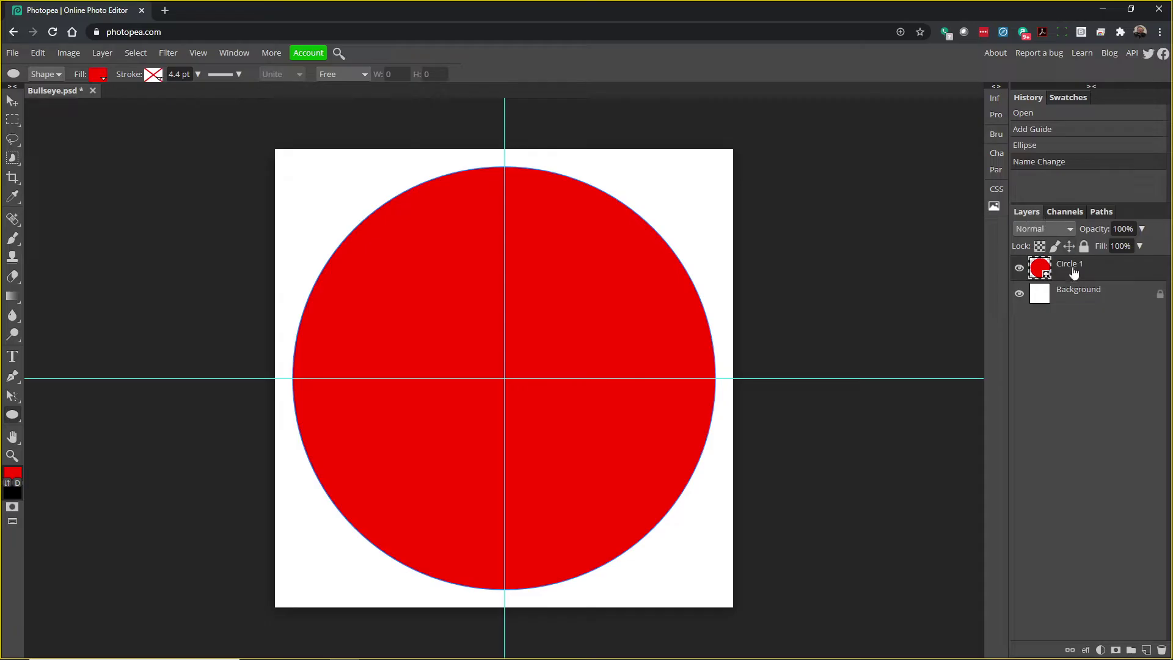
Step: Place the Sand image from the Desktop's Bullseye Project folder into the document above the Circle 1 layer
left_click(12, 52)
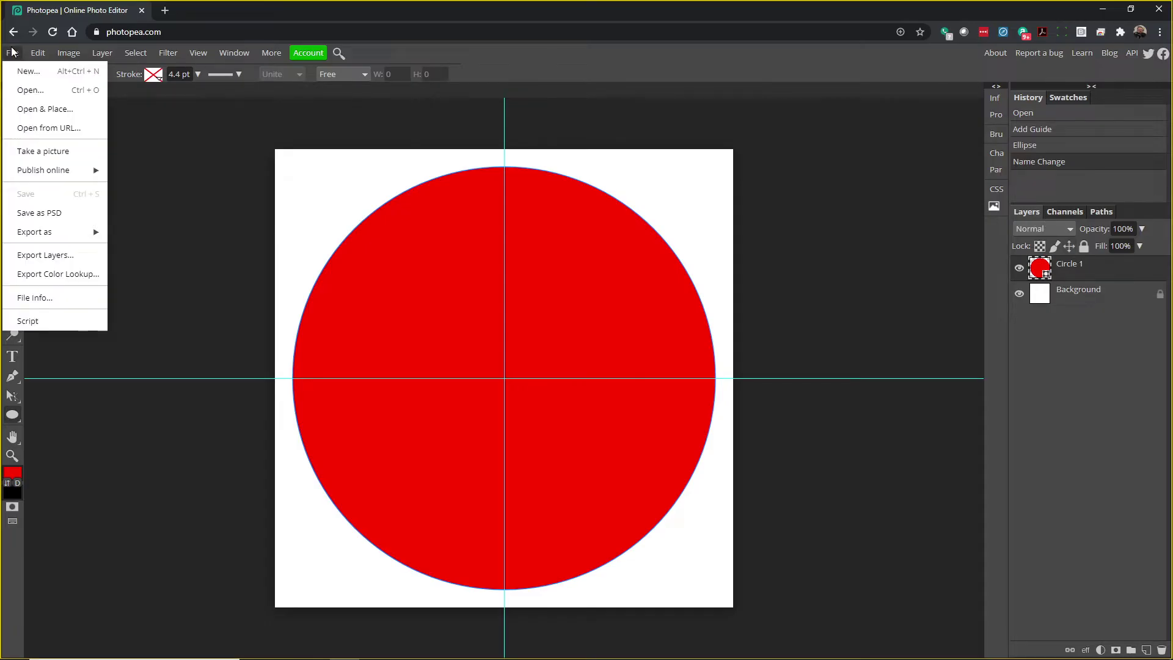
left_click(23, 110)
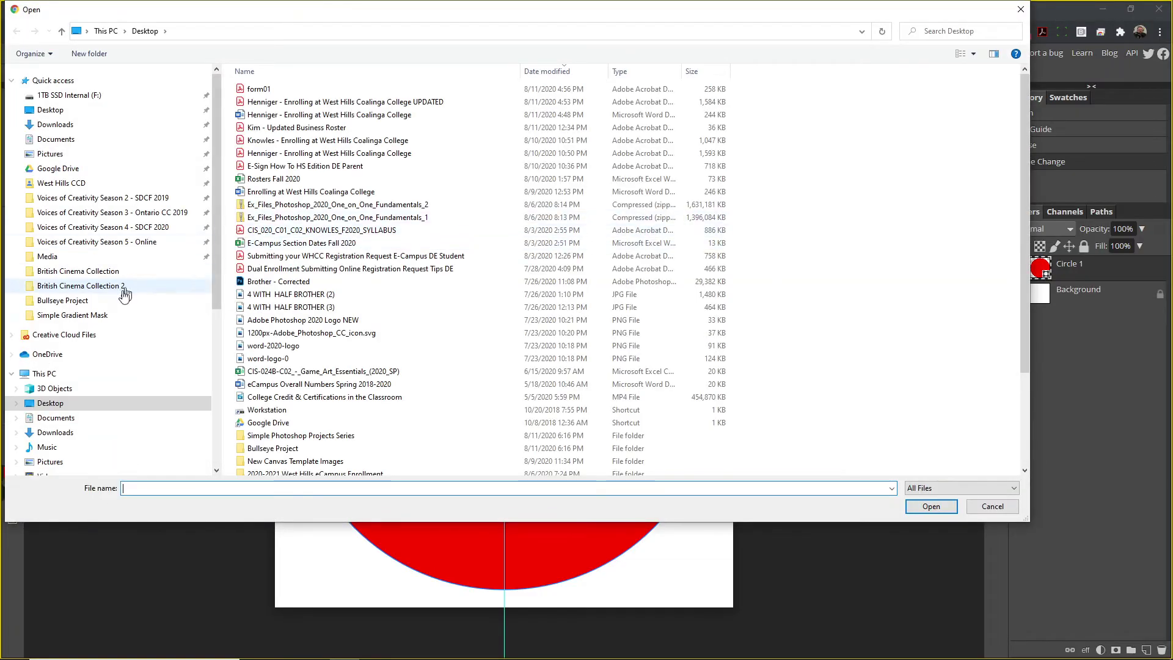
scroll(361, 374, "down", 3)
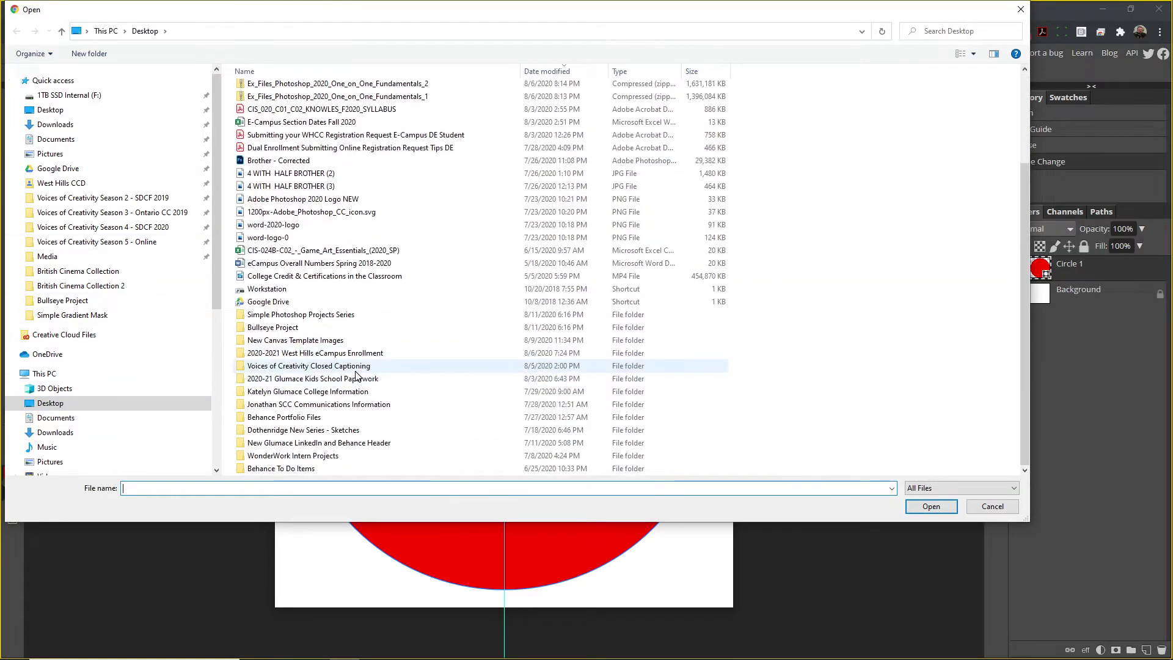
left_click(285, 332)
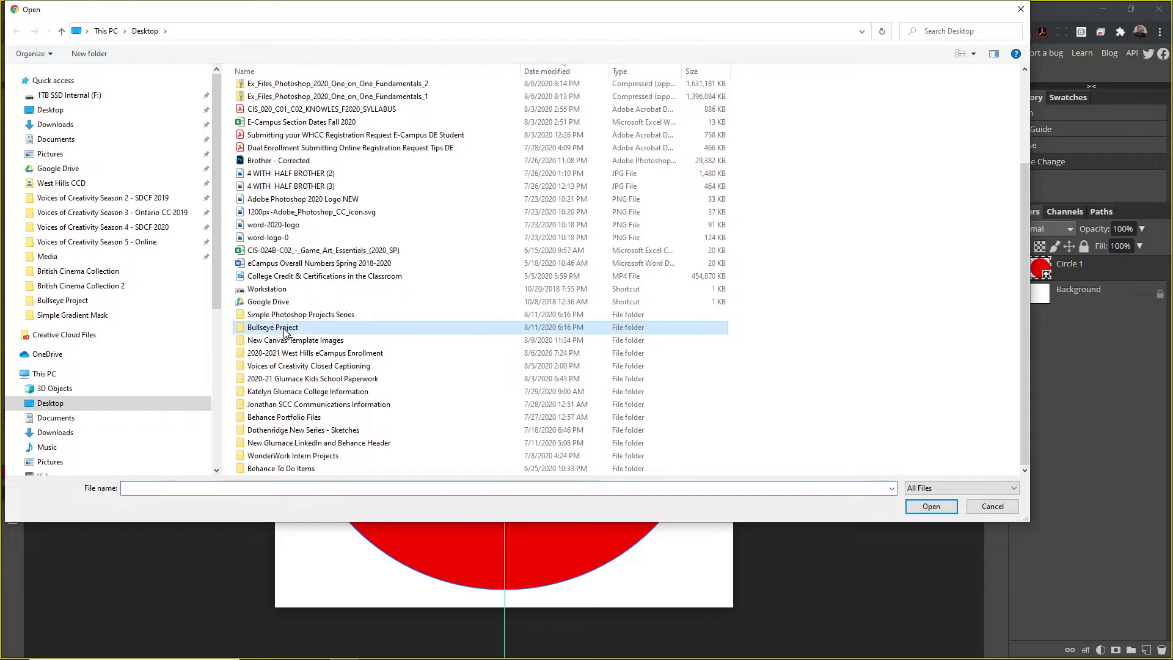
double_click(285, 329)
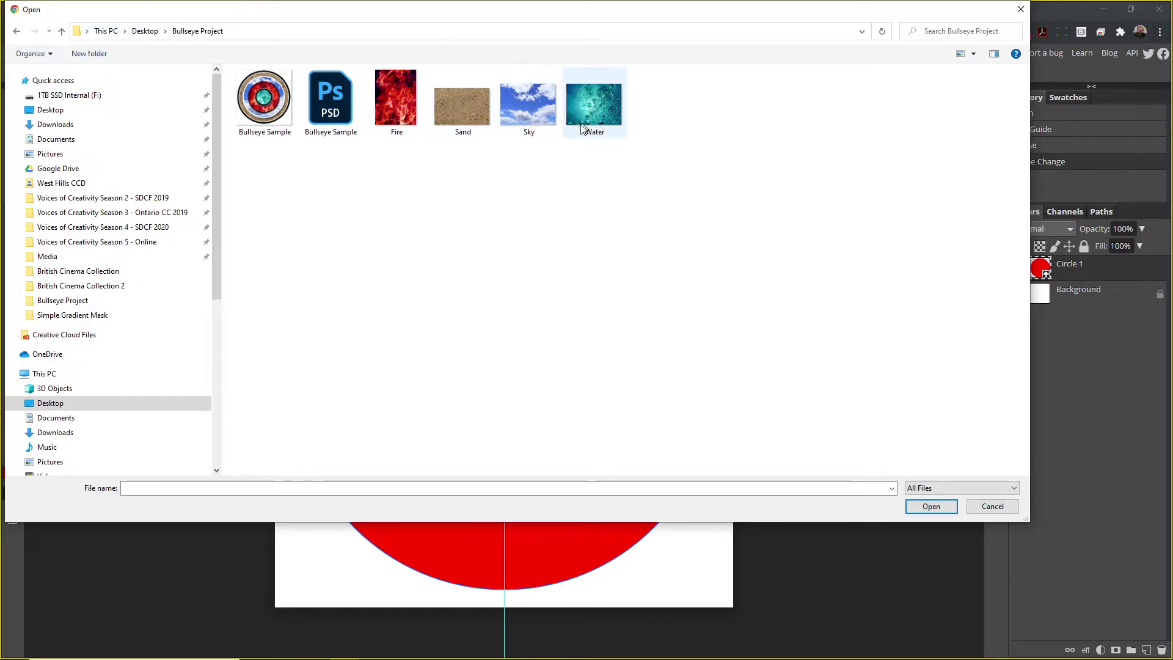
left_click(457, 112)
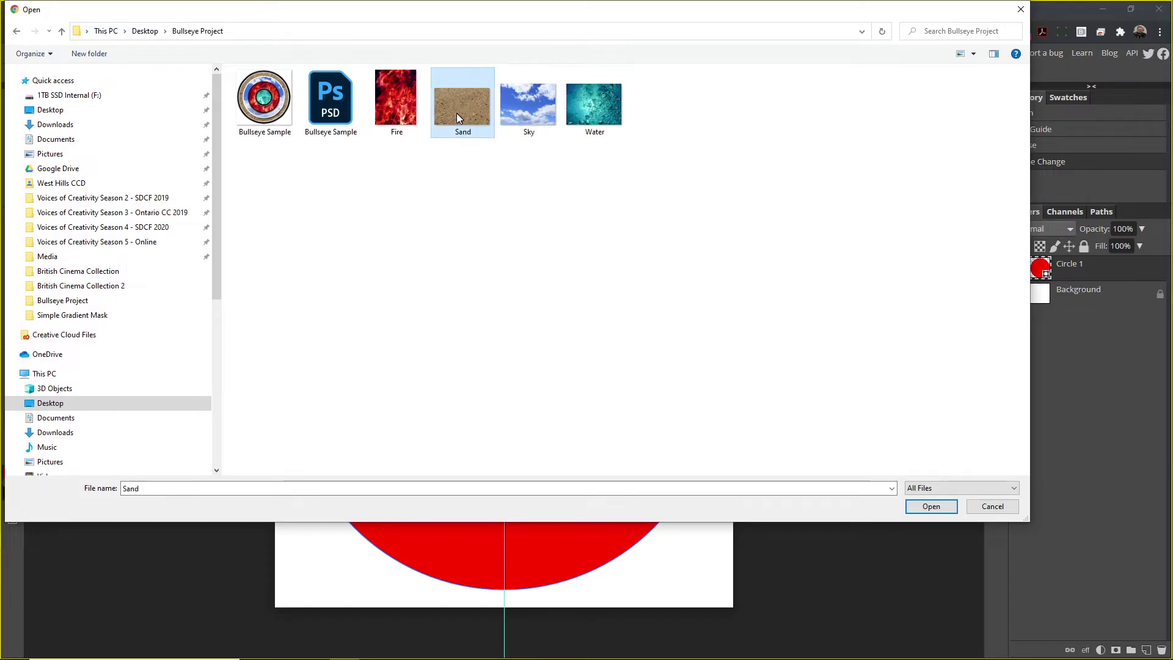
left_click(930, 506)
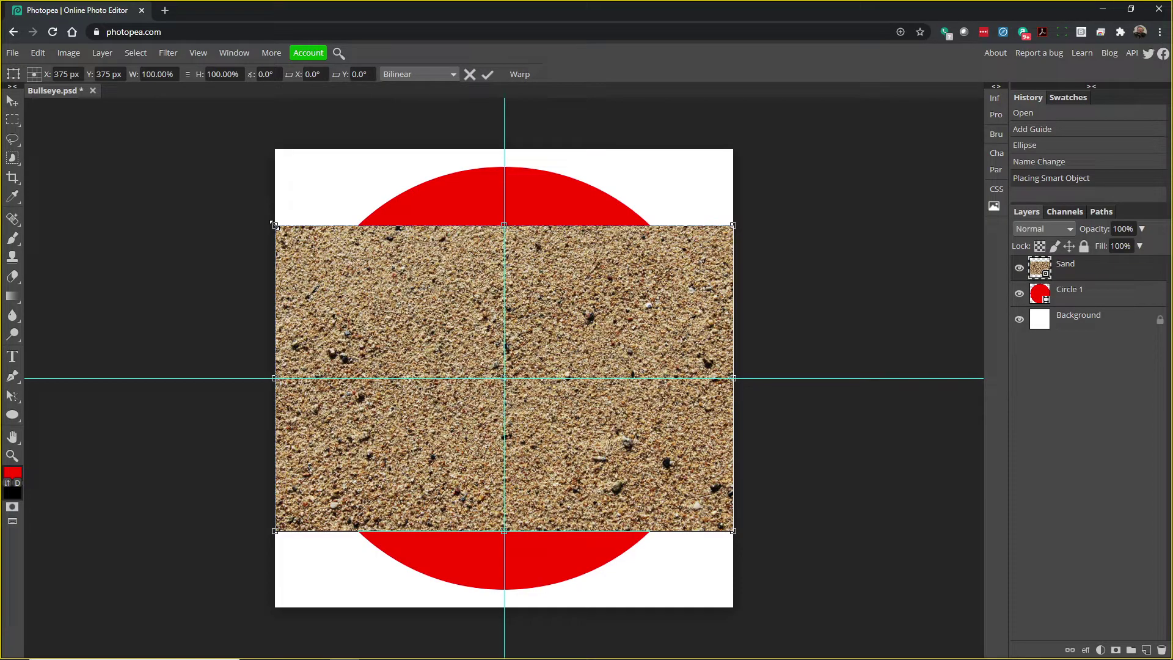
Step: Enlarge the placed Sand image proportionally to about 153% so it covers the whole canvas, and apply the transform
left_click_drag(733, 226, 733, 226)
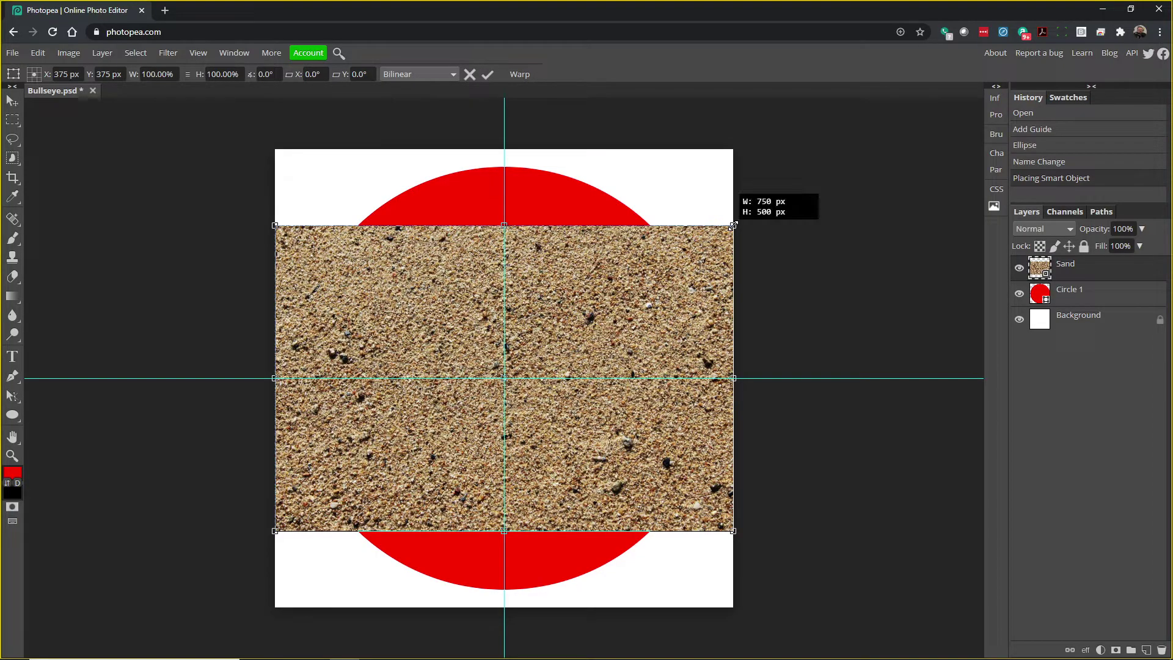
left_click_drag(733, 226, 853, 164)
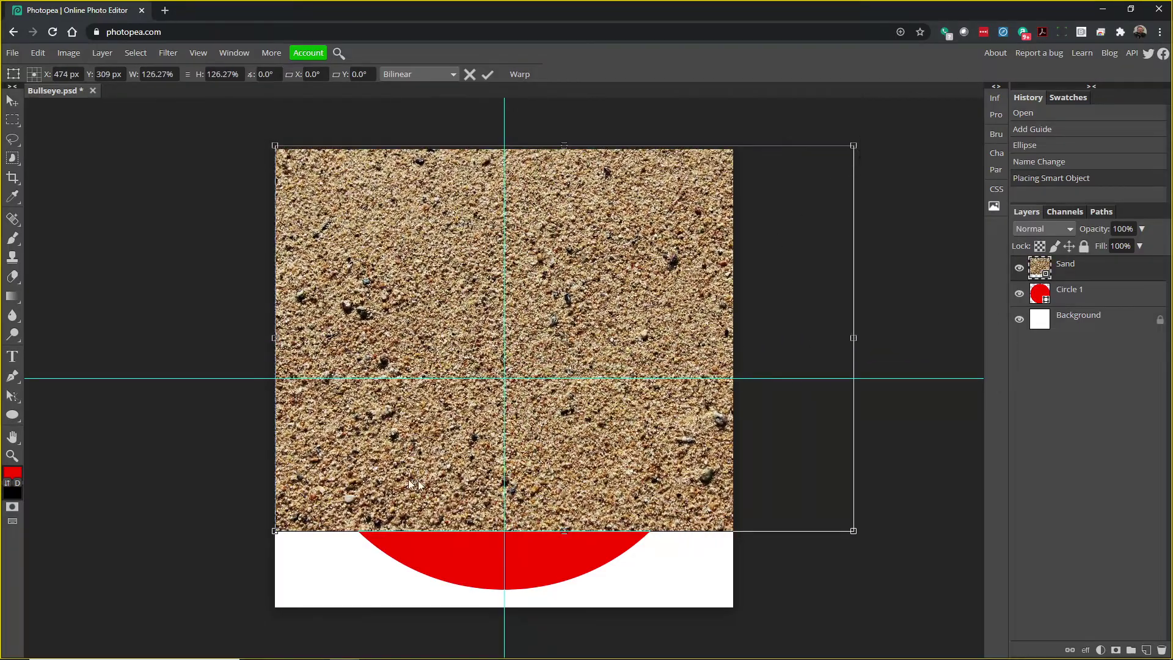
left_click_drag(274, 530, 153, 623)
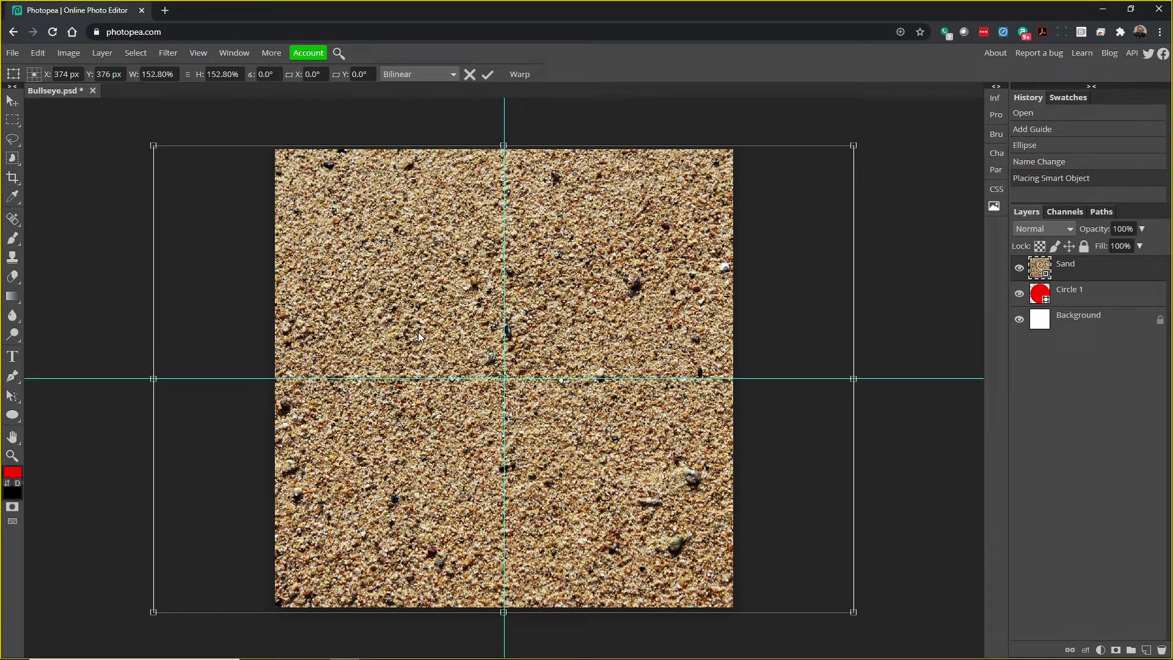
left_click(1084, 289)
Step: Make the Sand layer a clipping mask on the Circle 1 layer below it
left_click(1084, 272)
left_click(1085, 294)
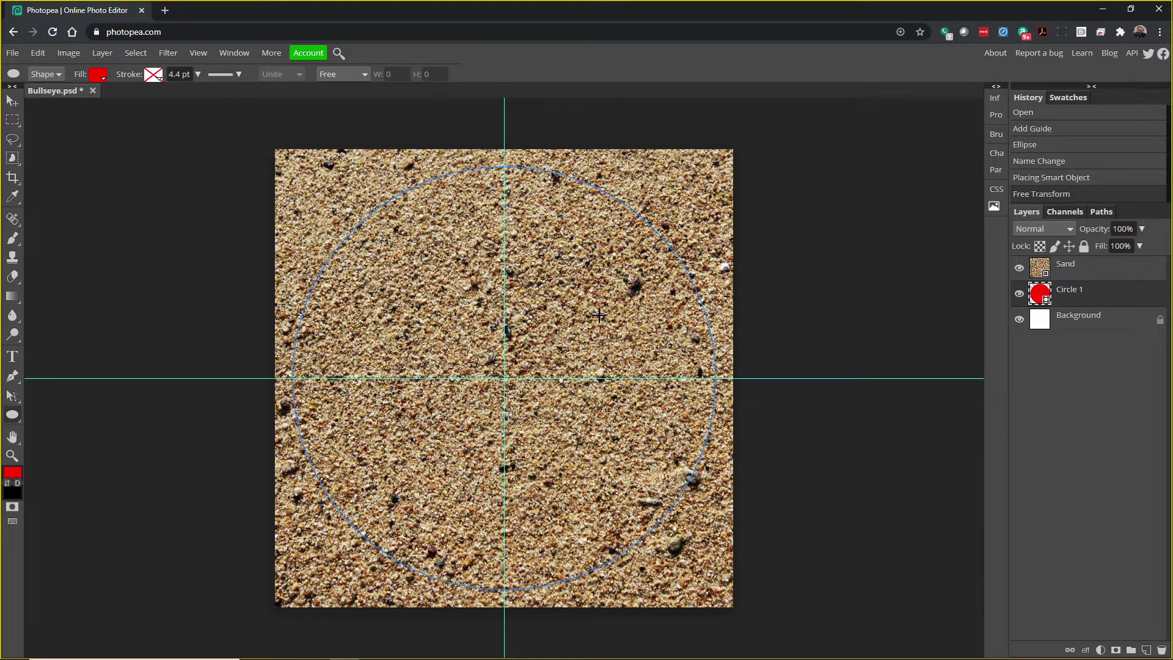
left_click(1081, 278)
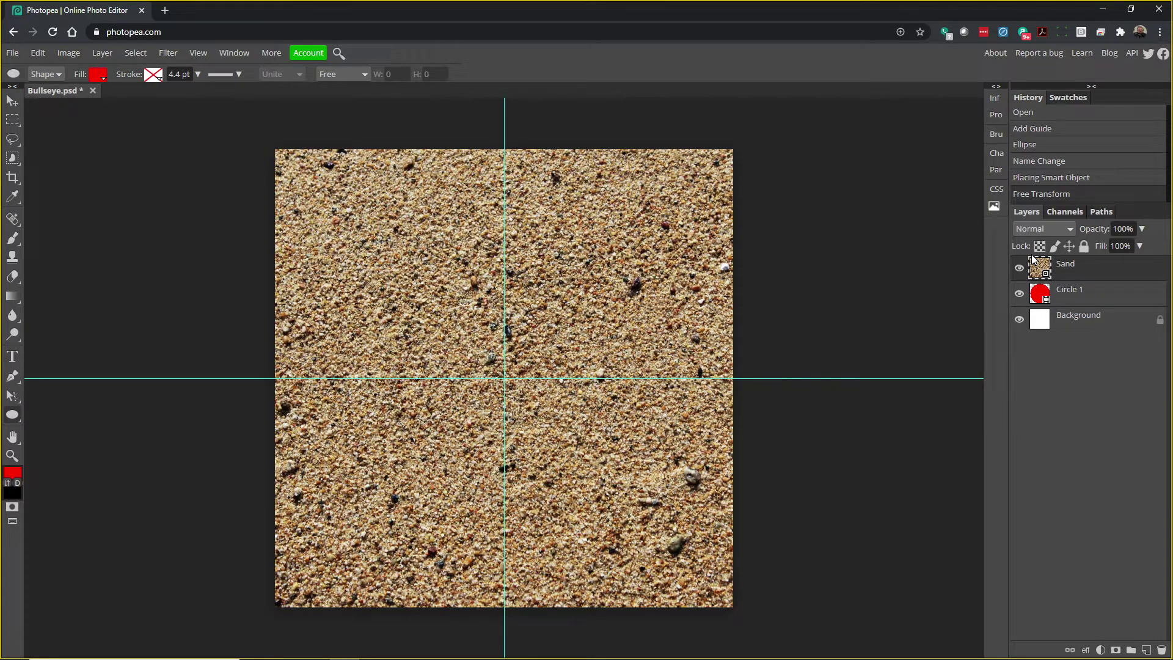
right_click(1066, 271)
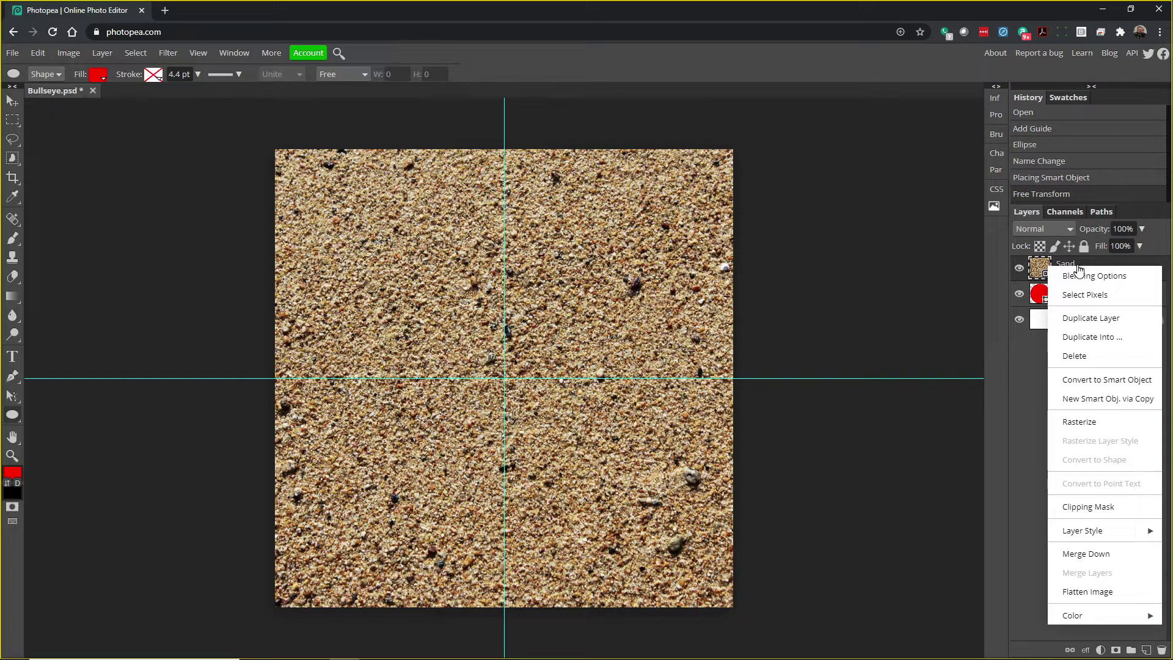
left_click(1095, 510)
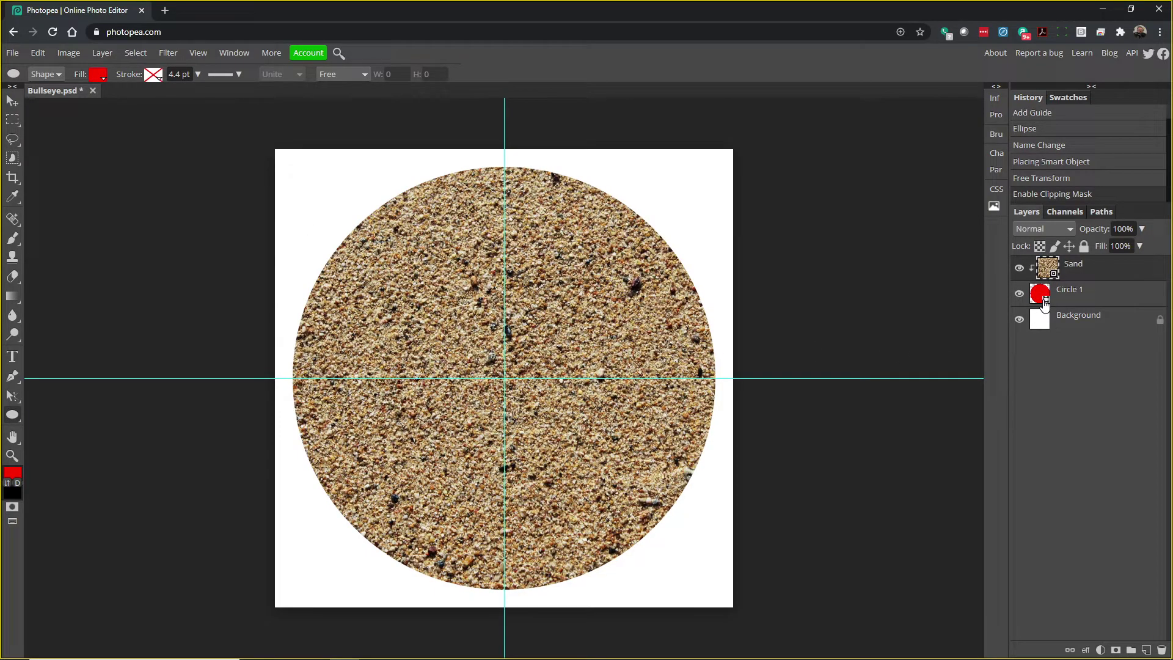
left_click(12, 416)
left_click(1078, 297)
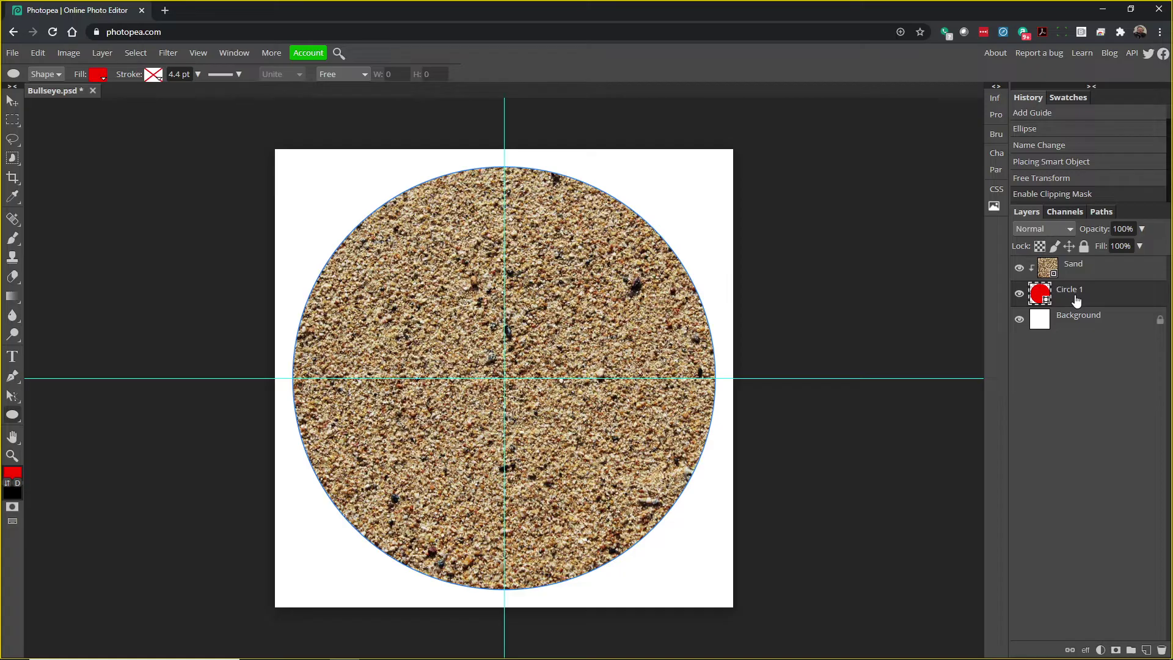
left_click(1077, 274)
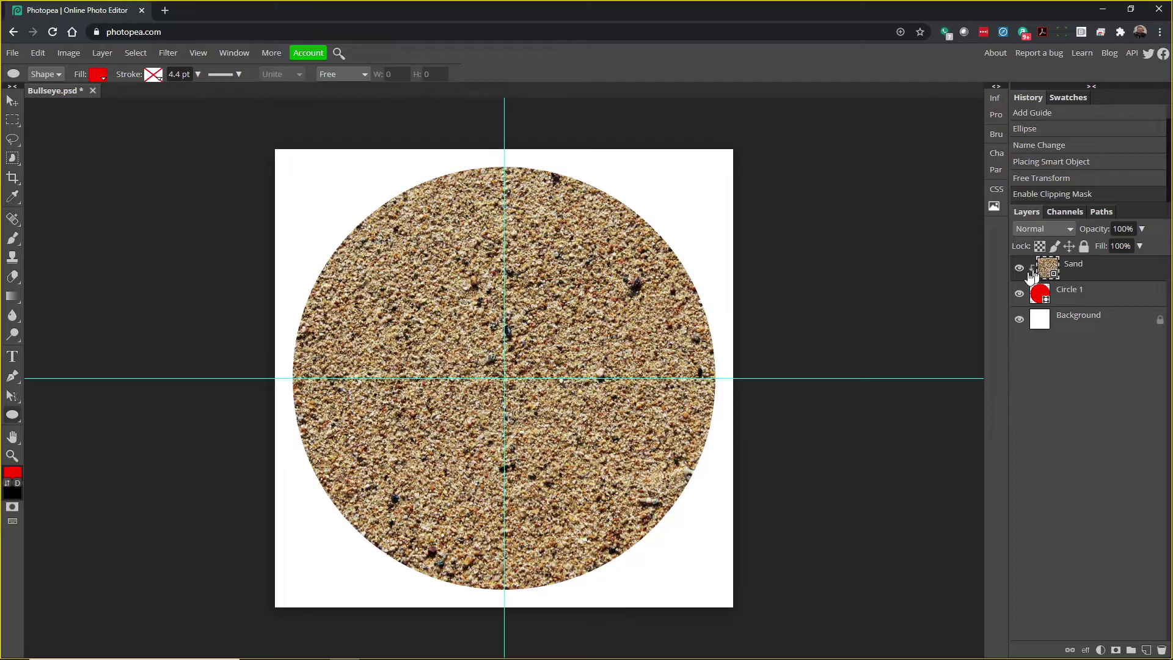
Step: Add a black (000000) Stroke layer style to the Circle 1 layer, 16 px in size and positioned Inside
left_click(1063, 294)
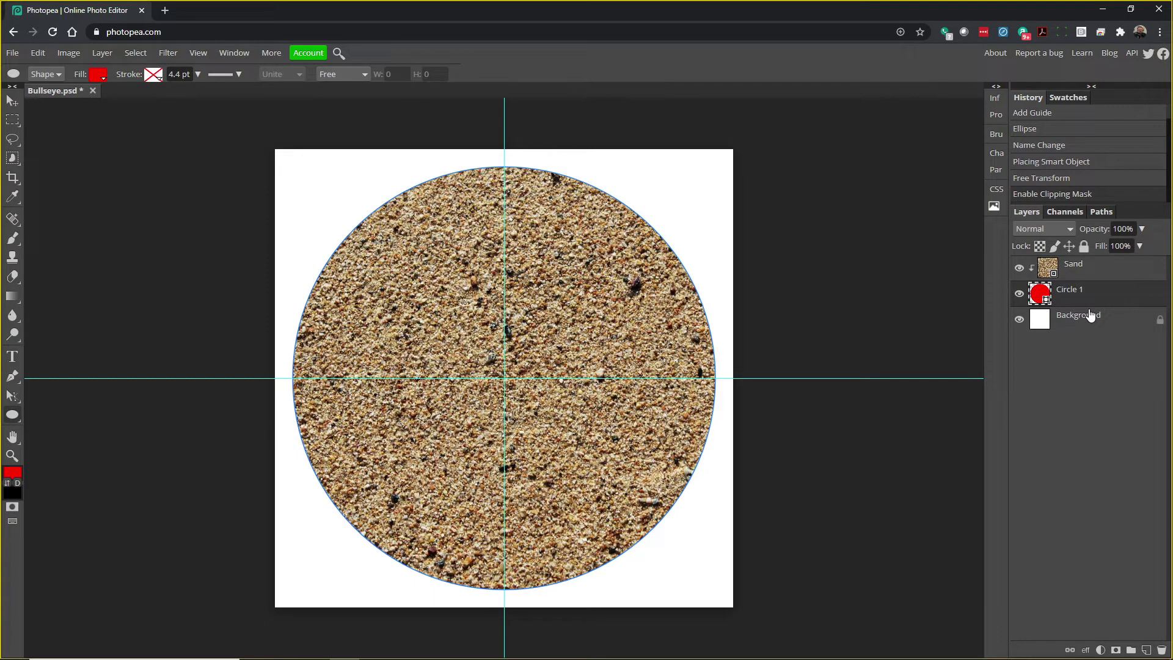
left_click(1085, 649)
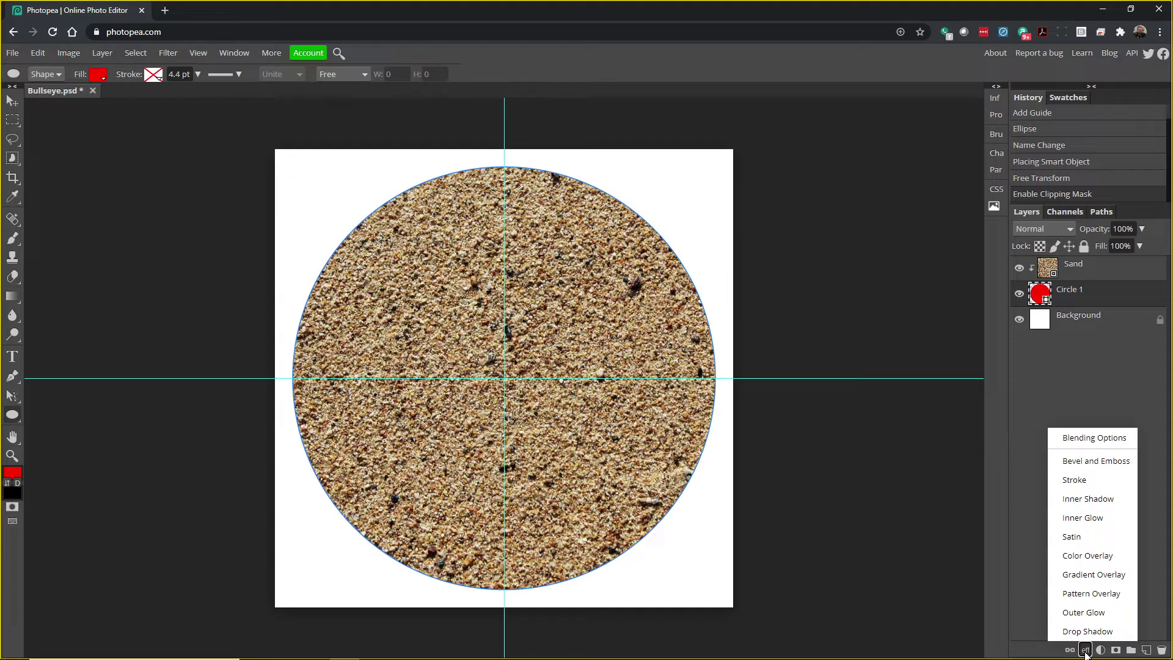
left_click(1079, 482)
left_click_drag(413, 148, 384, 141)
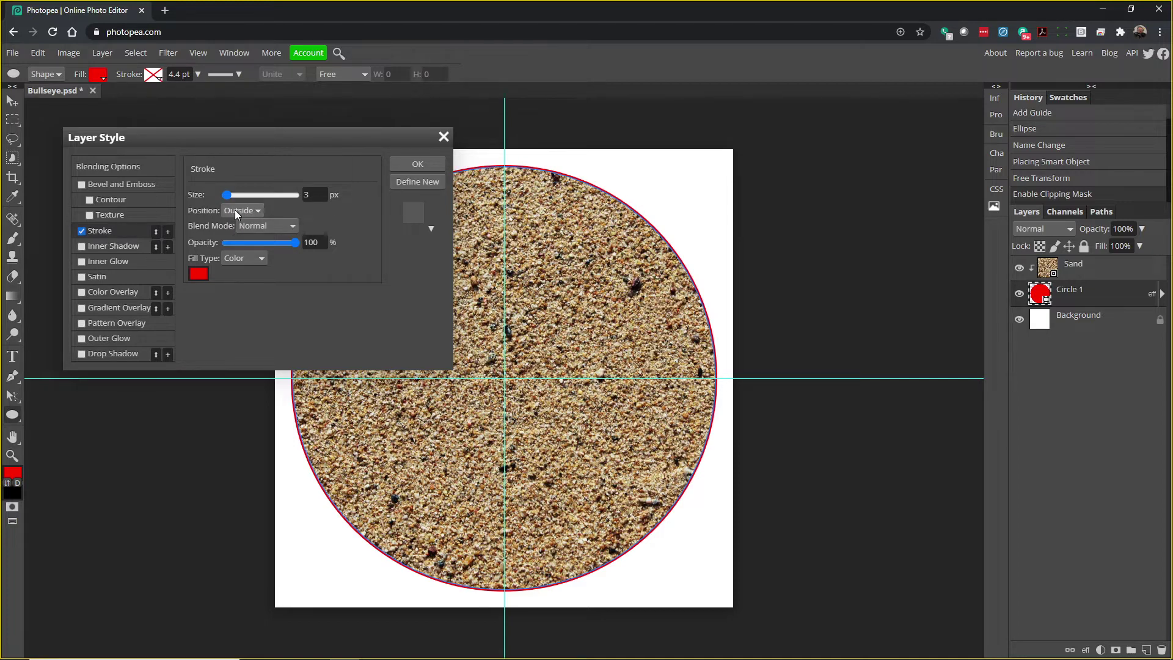
left_click_drag(229, 196, 231, 195)
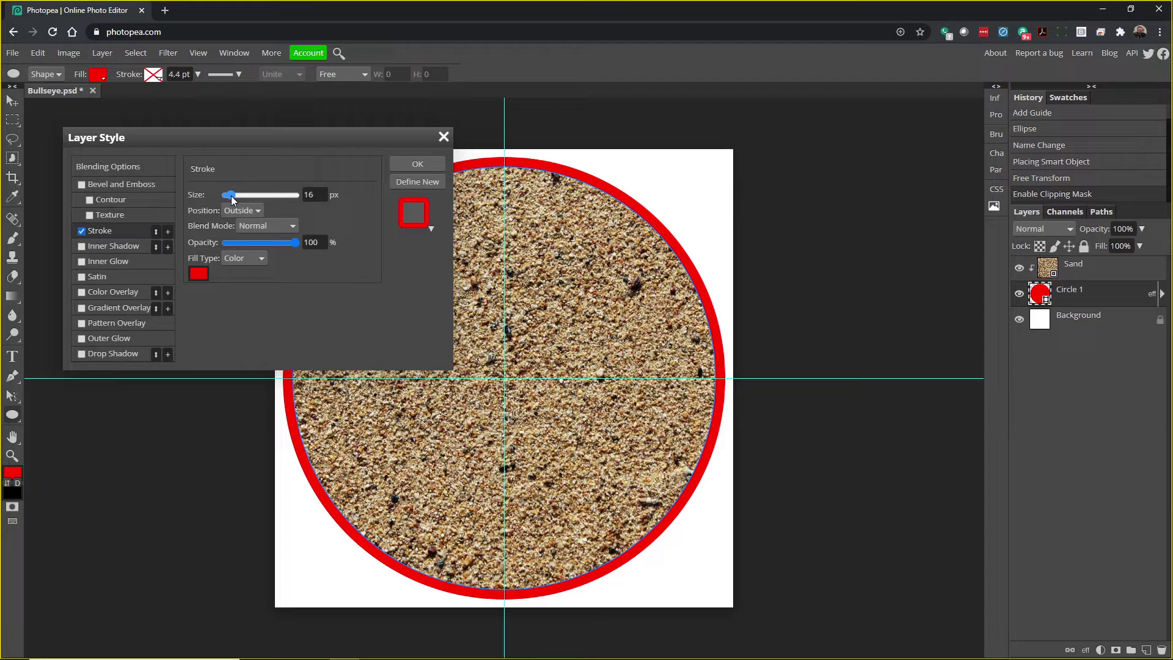
left_click(198, 275)
left_click_drag(283, 355, 359, 426)
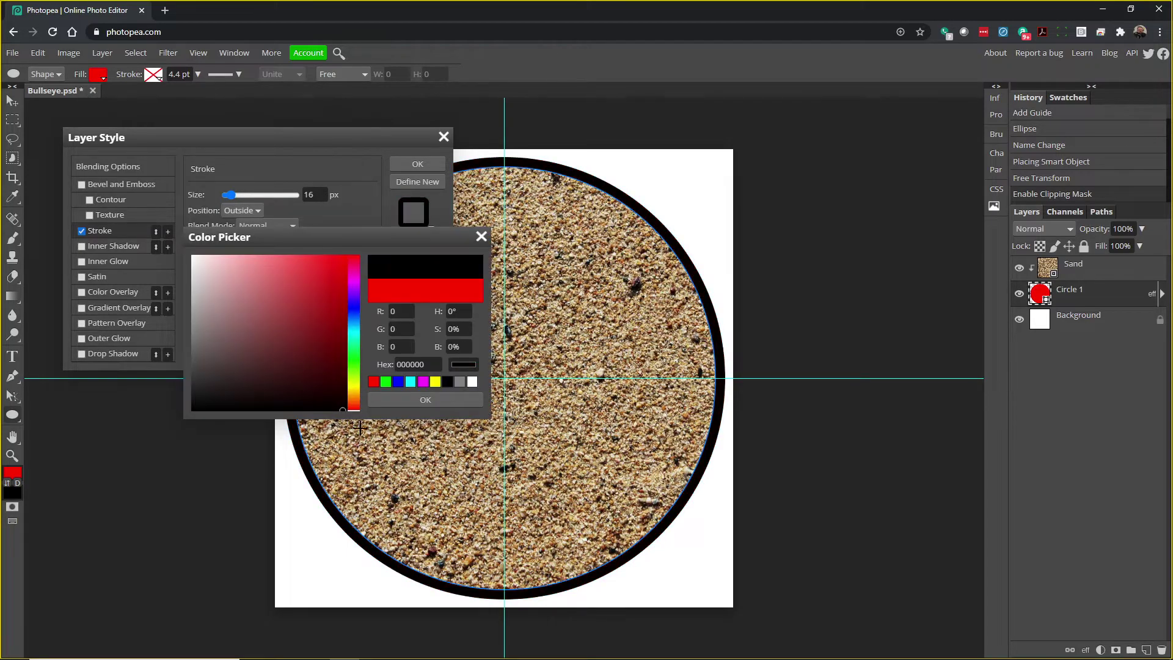
left_click(384, 398)
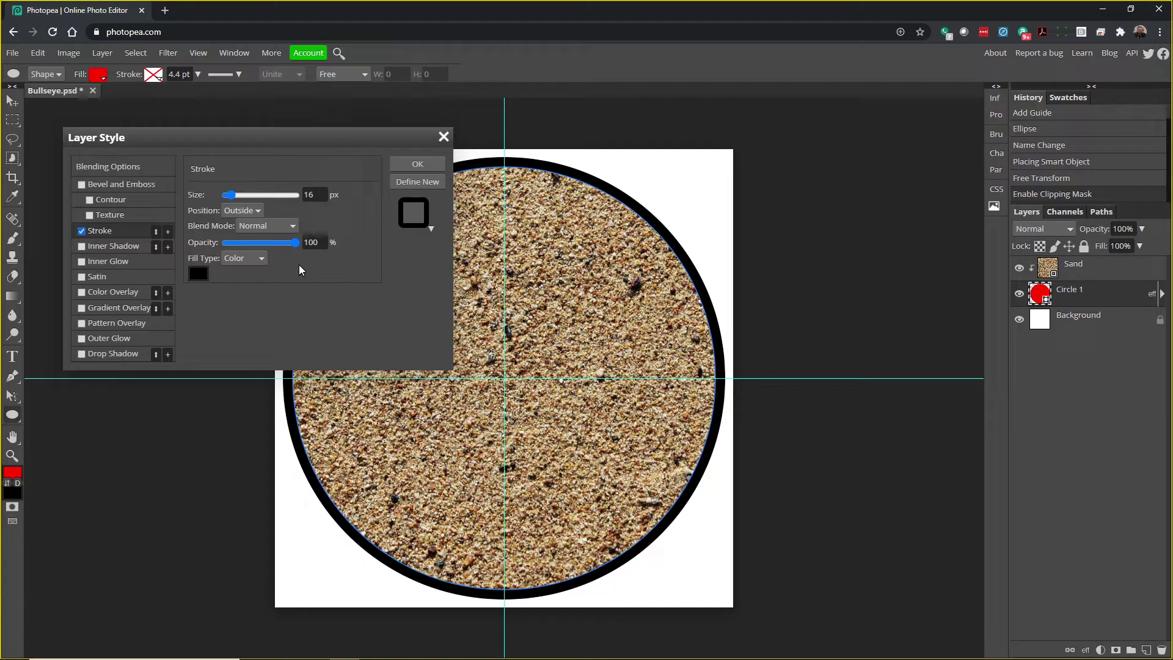
left_click(250, 210)
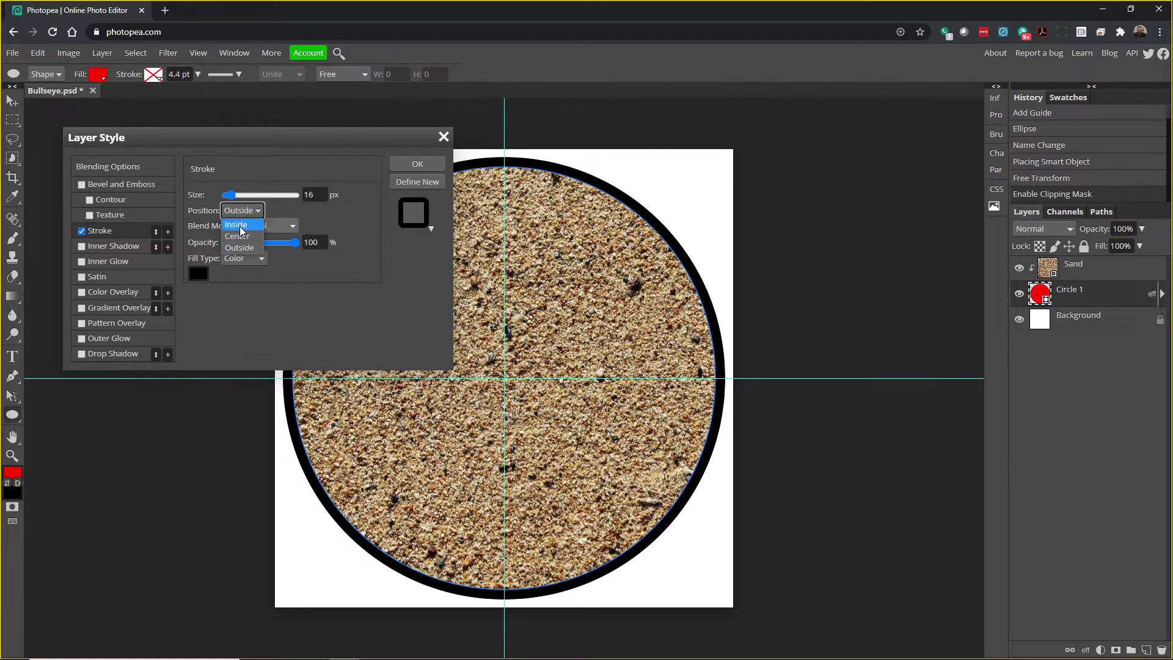
left_click(240, 226)
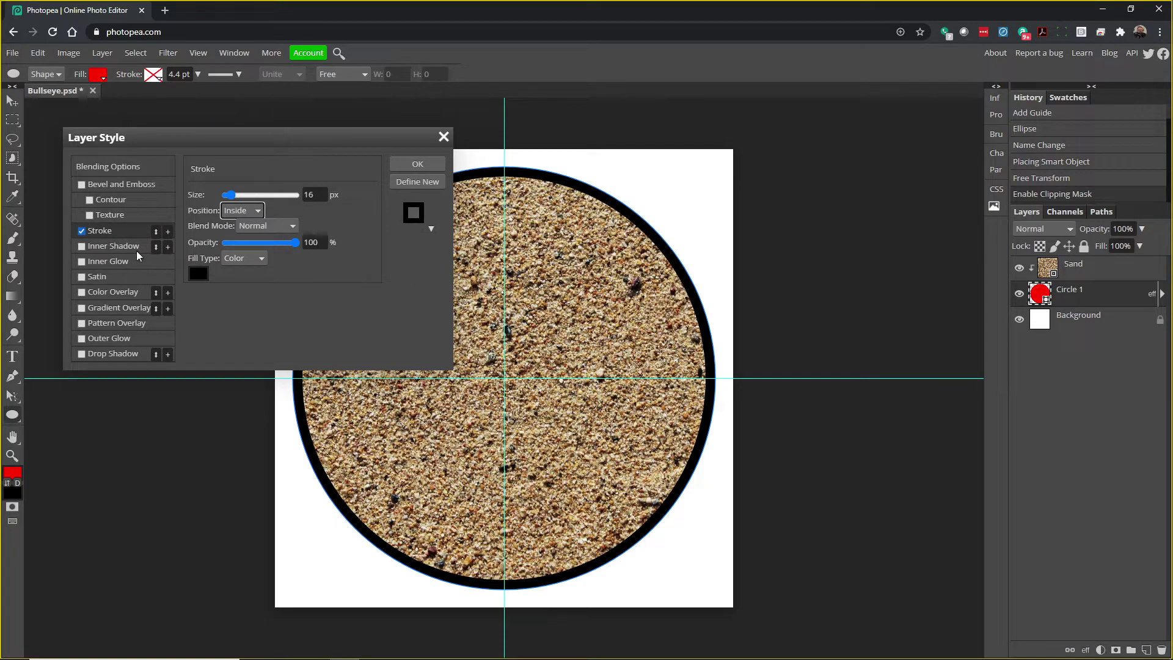
Step: Add a Drop Shadow to Circle 1 with an angle of 113° and a distance of 12 px, and apply the layer style
left_click(82, 354)
left_click(112, 354)
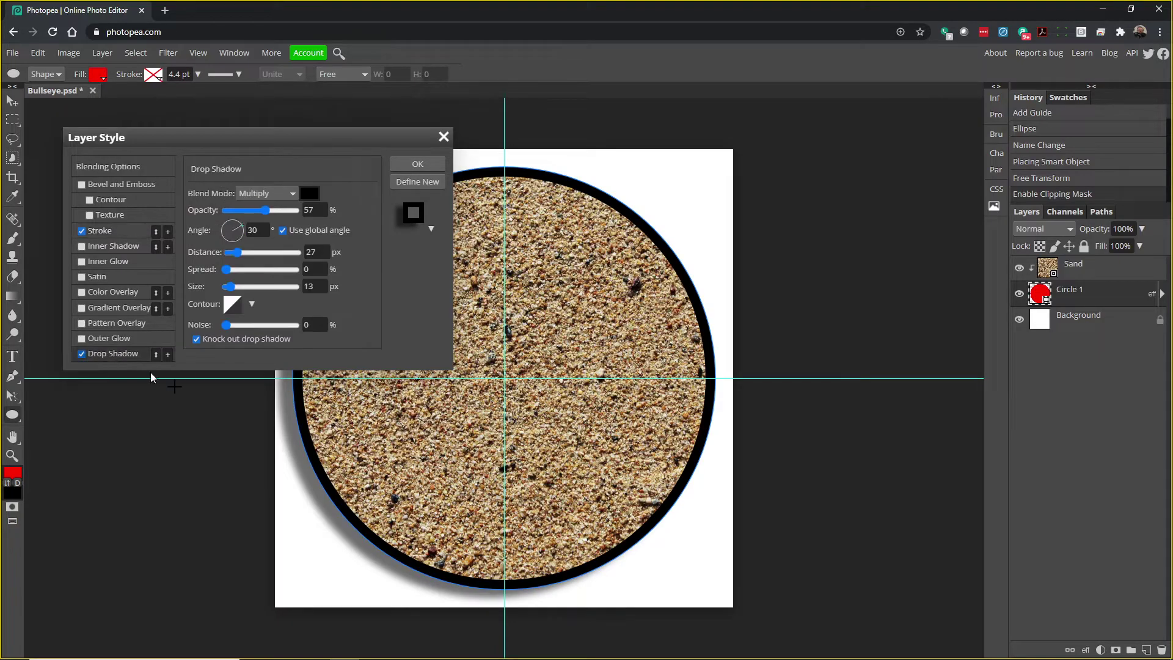
left_click(236, 227)
left_click_drag(235, 231, 232, 227)
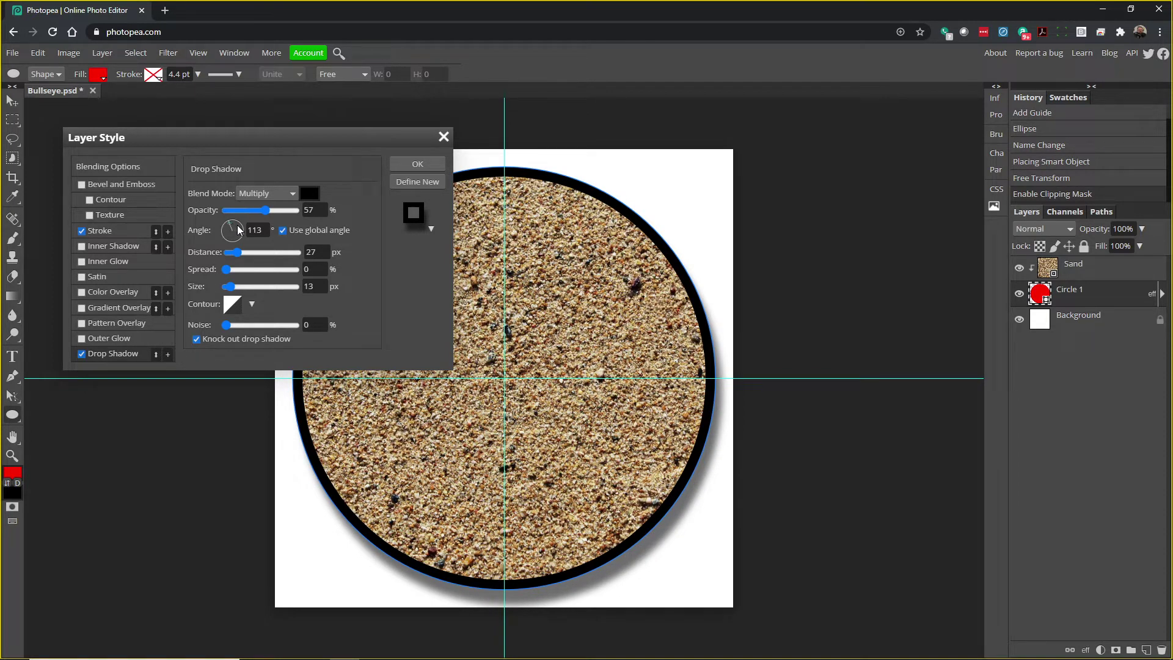
left_click_drag(237, 252, 232, 253)
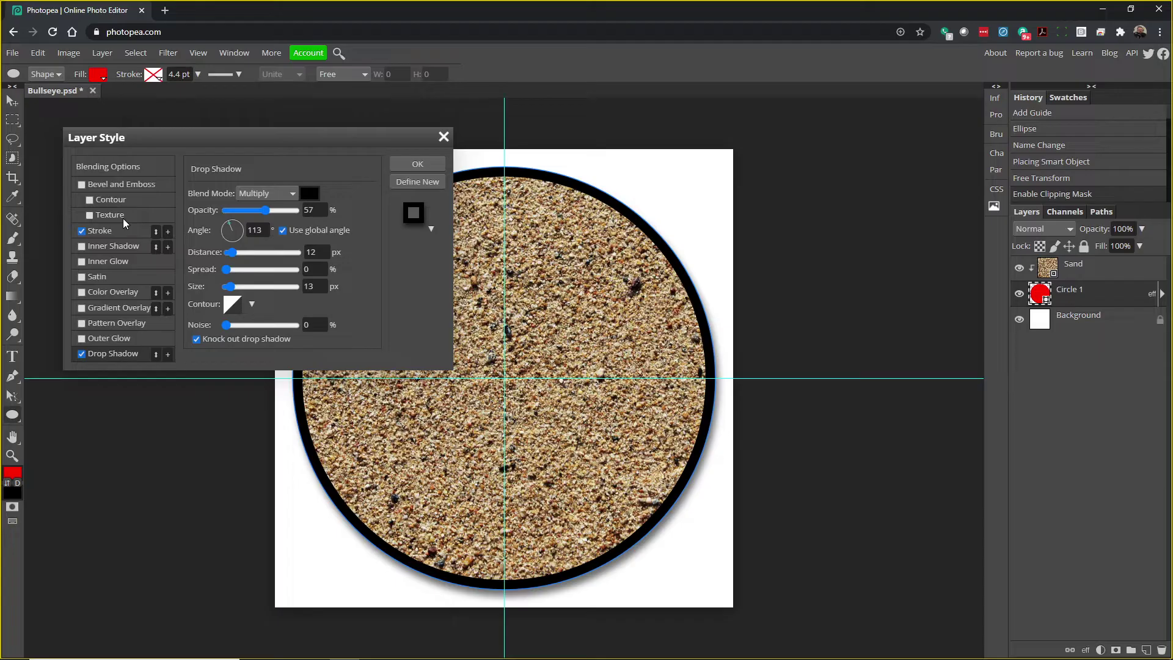
left_click(408, 164)
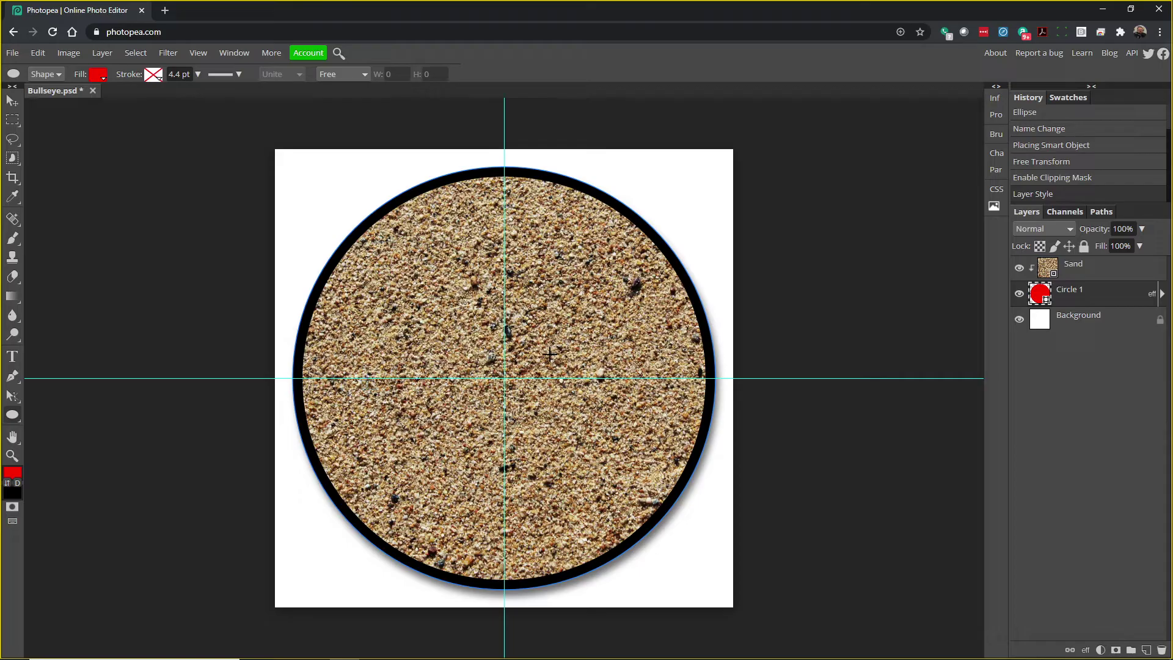
Step: Draw a smaller red circle centred on the guide intersection above the Sand layer and rename its layer Circle 2
left_click(1076, 278)
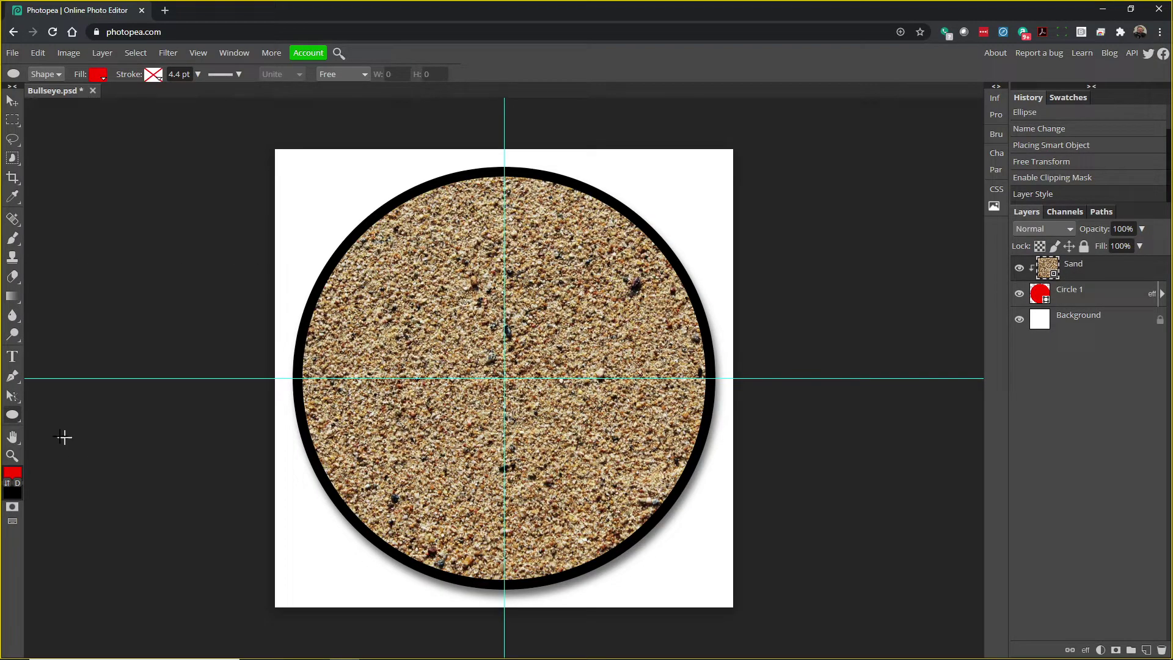
right_click(12, 415)
left_click(55, 434)
left_click_drag(504, 378, 780, 539)
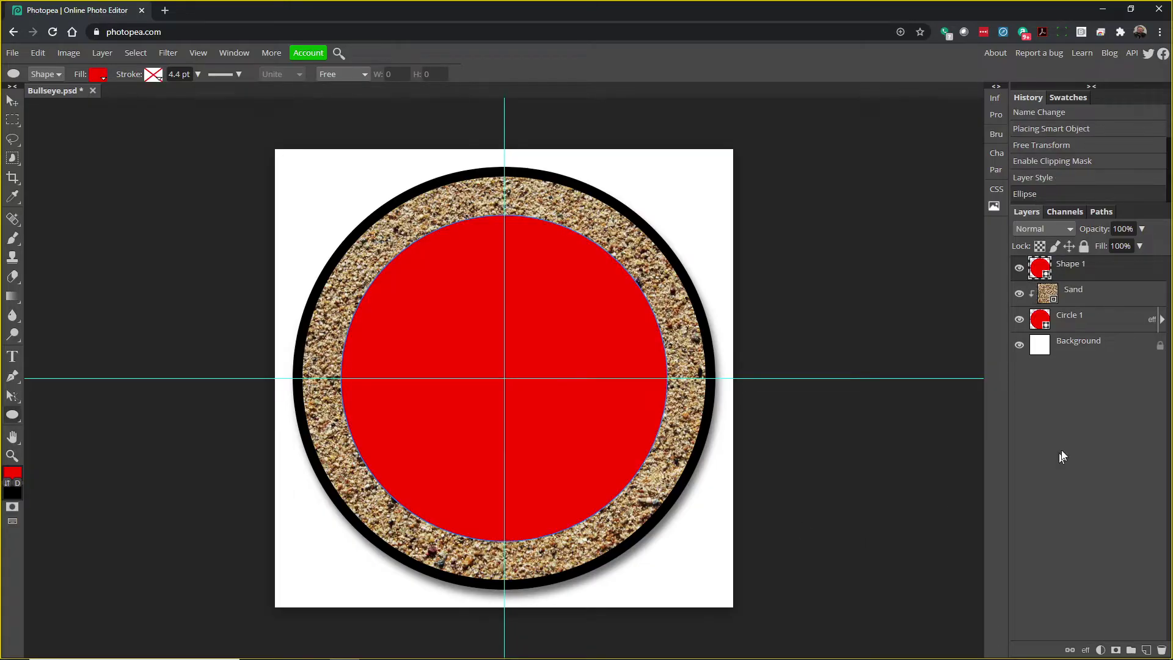
double_click(1071, 265)
type("Circle 2")
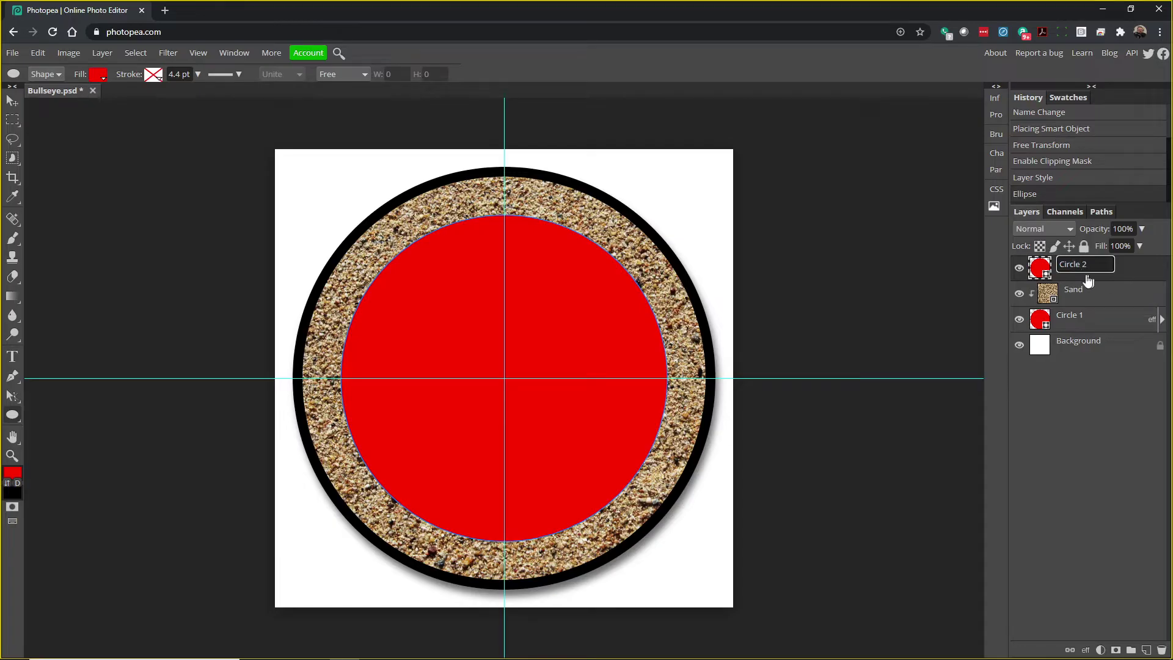
left_click(1127, 273)
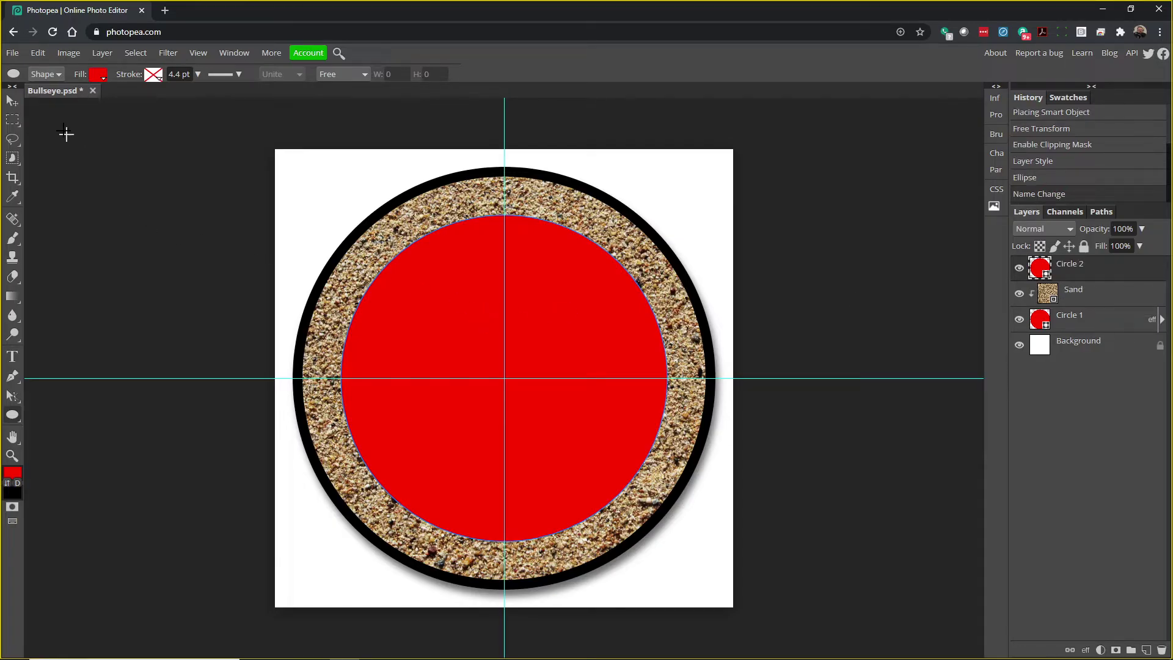
Step: Place the Sky image from the Desktop's Bullseye Project folder into the document above the Circle 2 layer
left_click(17, 54)
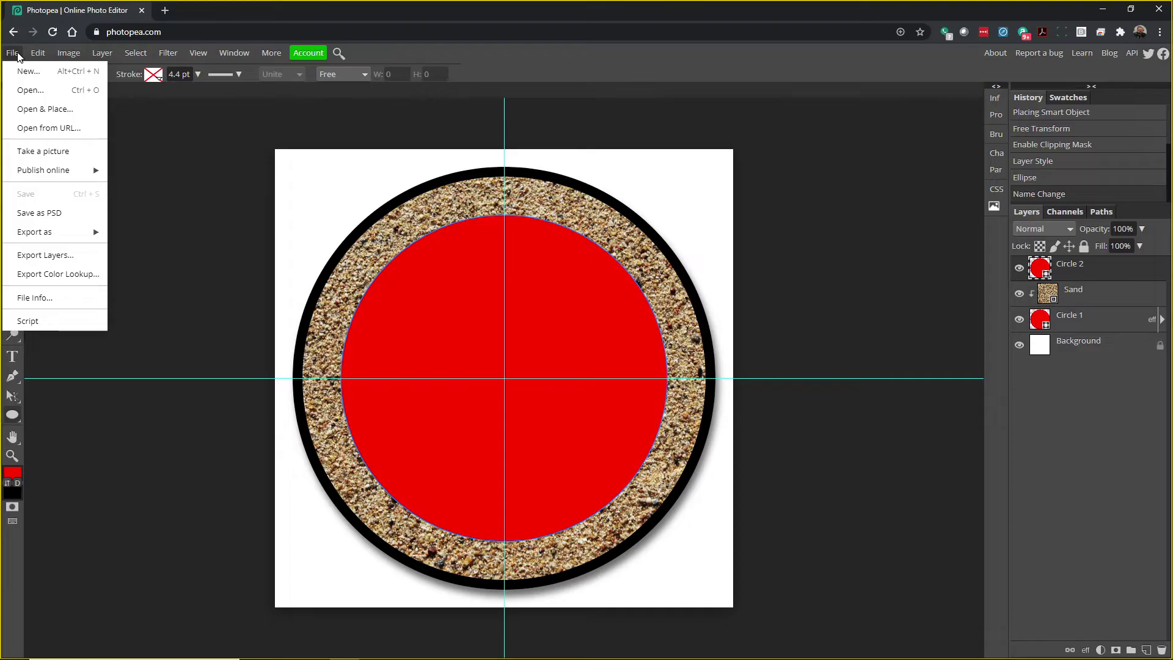
left_click(28, 110)
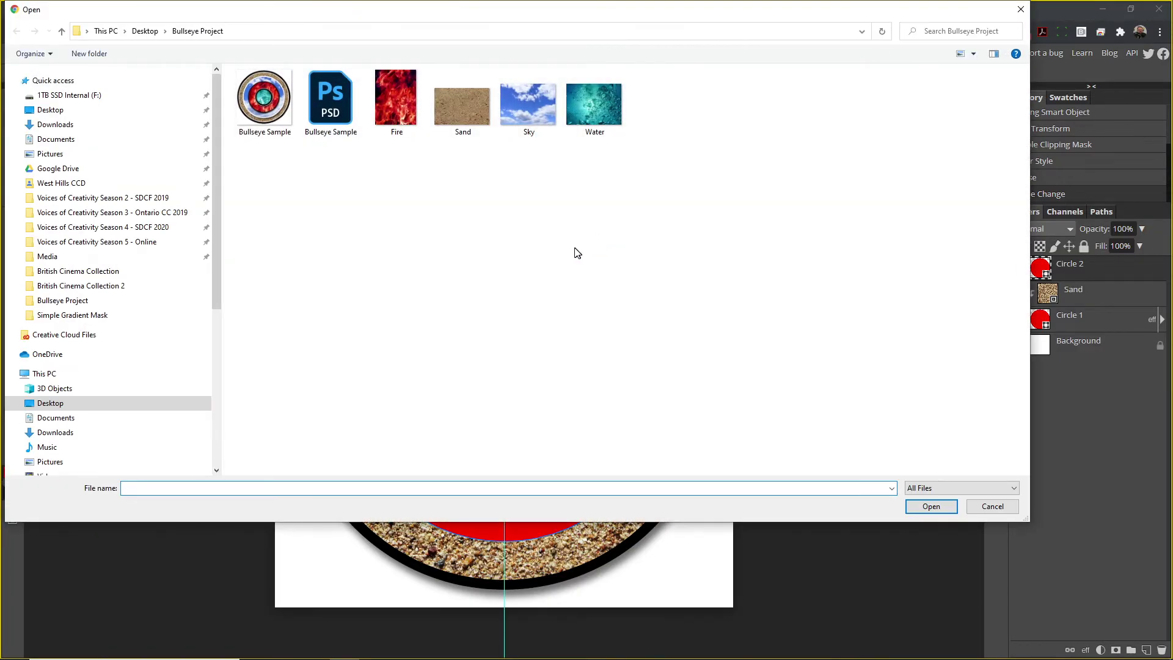
double_click(527, 110)
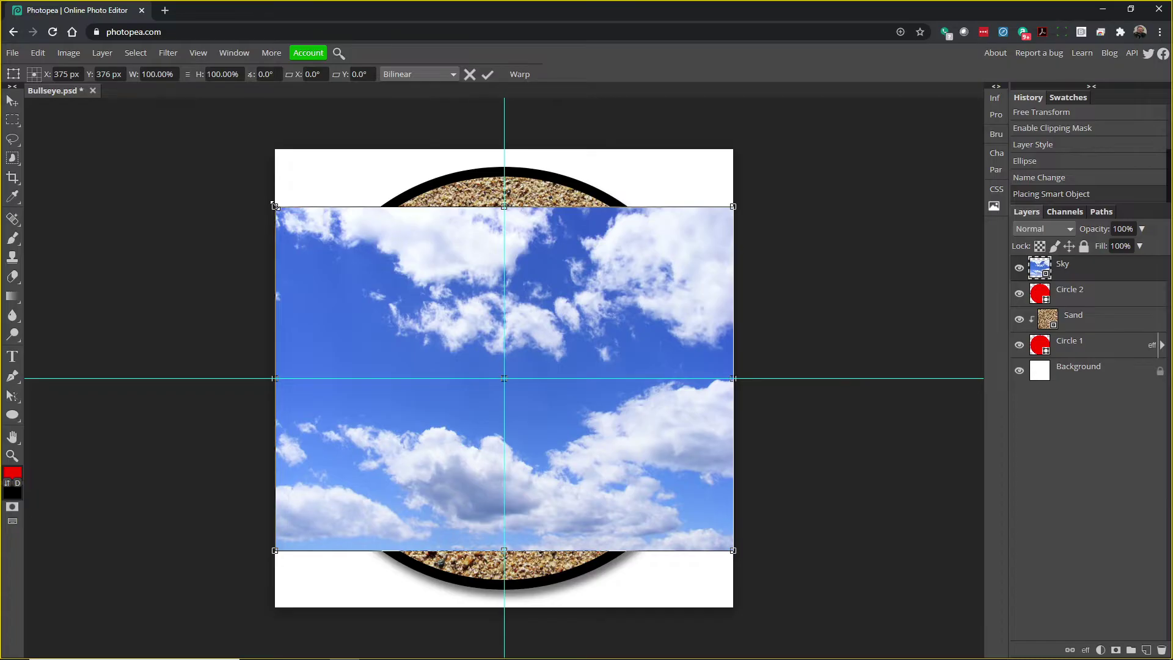
Step: Enlarge the Sky image to about 135%, centred on the guides to cover the canvas, and clip it to the Circle 2 layer
left_click_drag(274, 206, 225, 169)
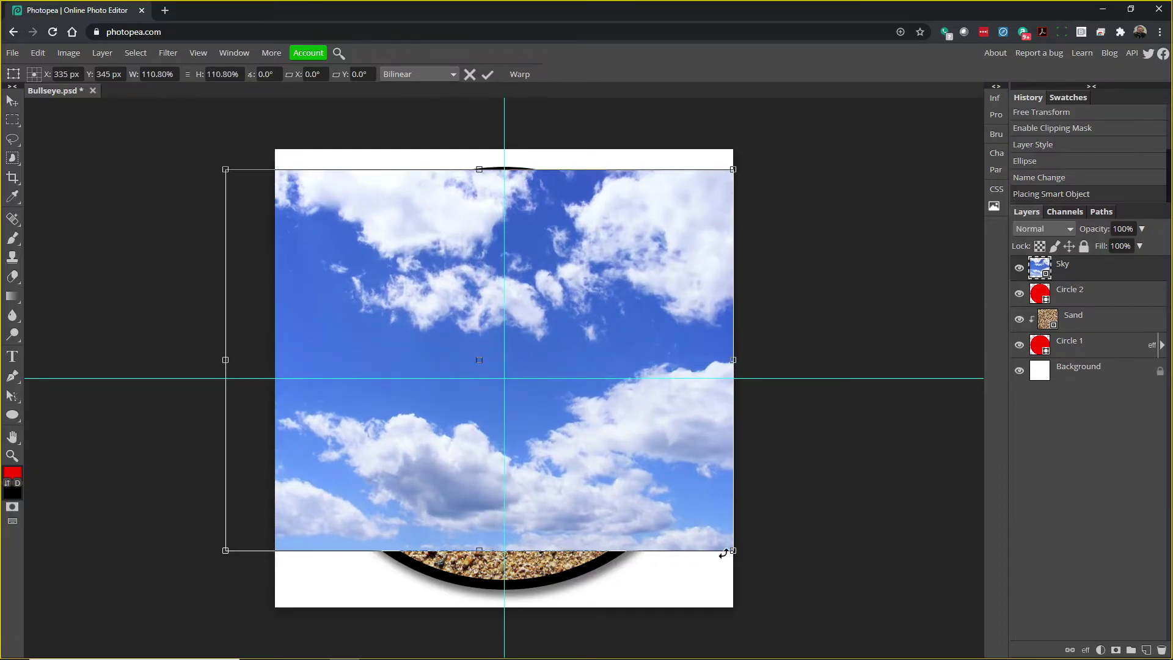
left_click_drag(724, 553, 814, 611)
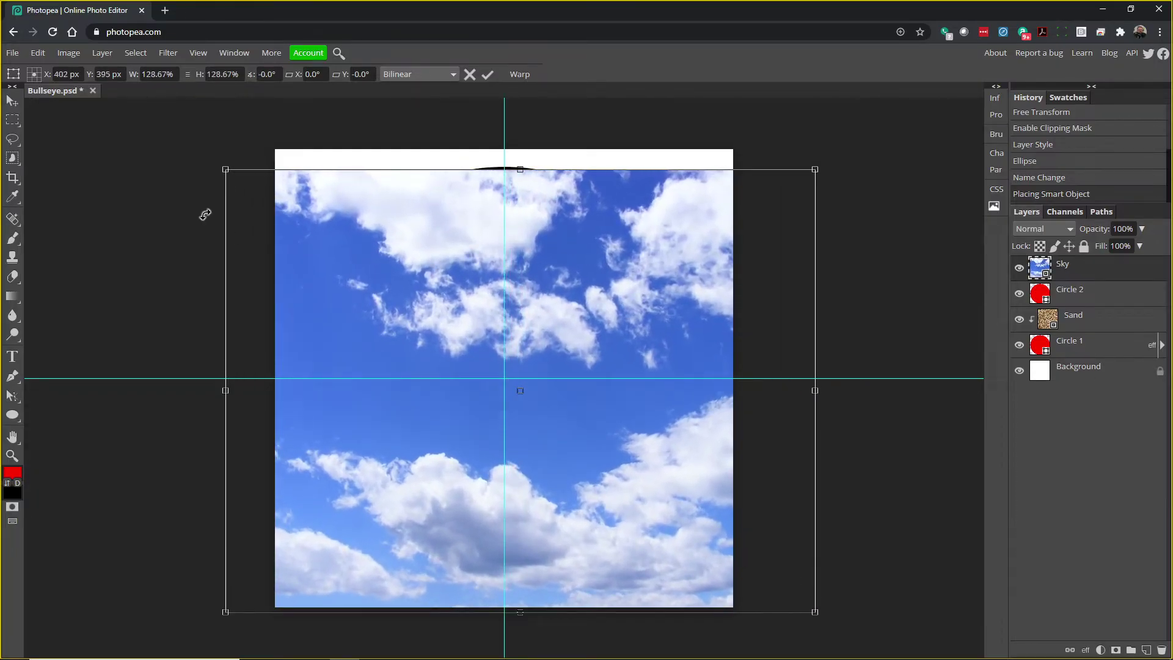
left_click_drag(228, 171, 197, 147)
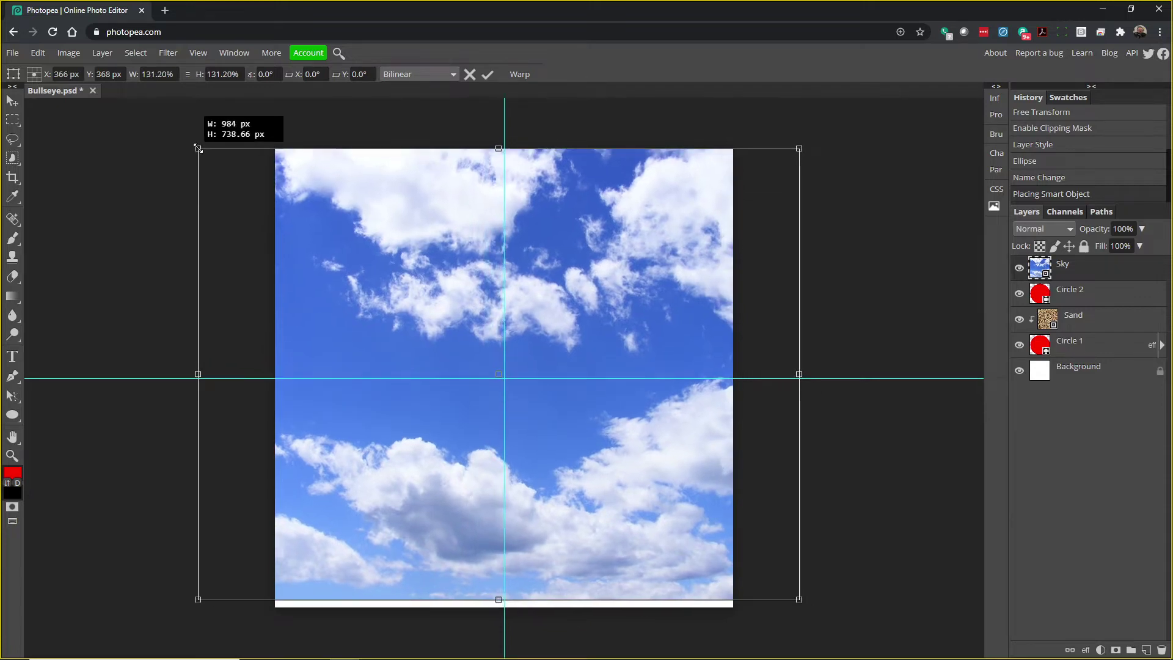
left_click_drag(799, 598, 817, 609)
left_click_drag(544, 331, 547, 290)
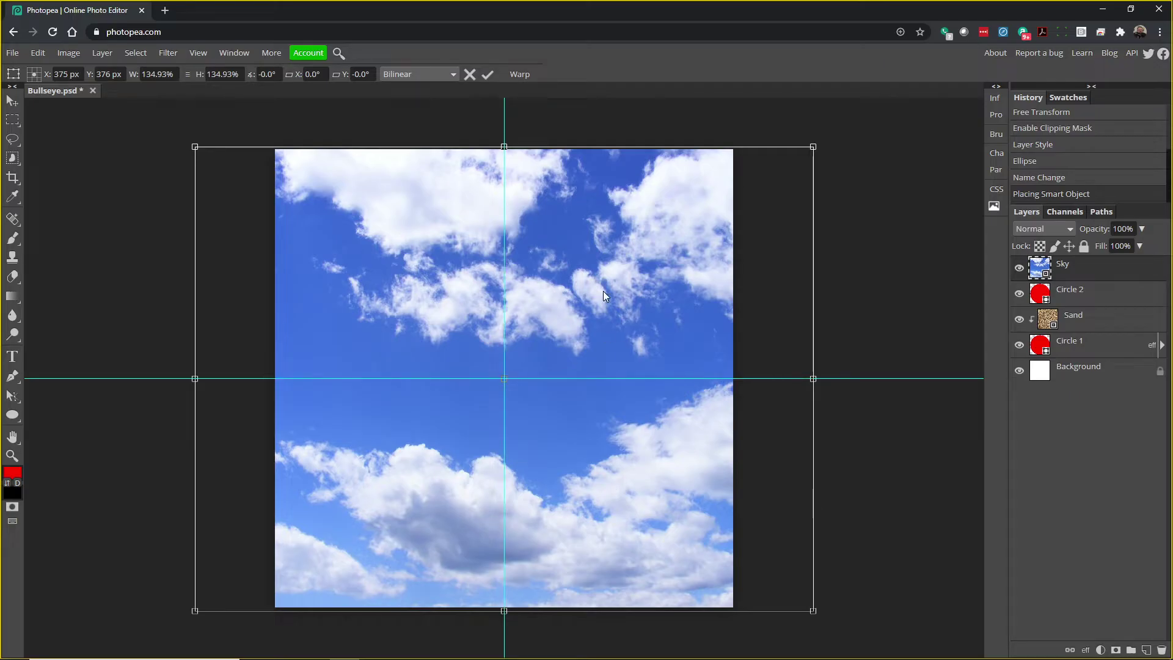
key("Return")
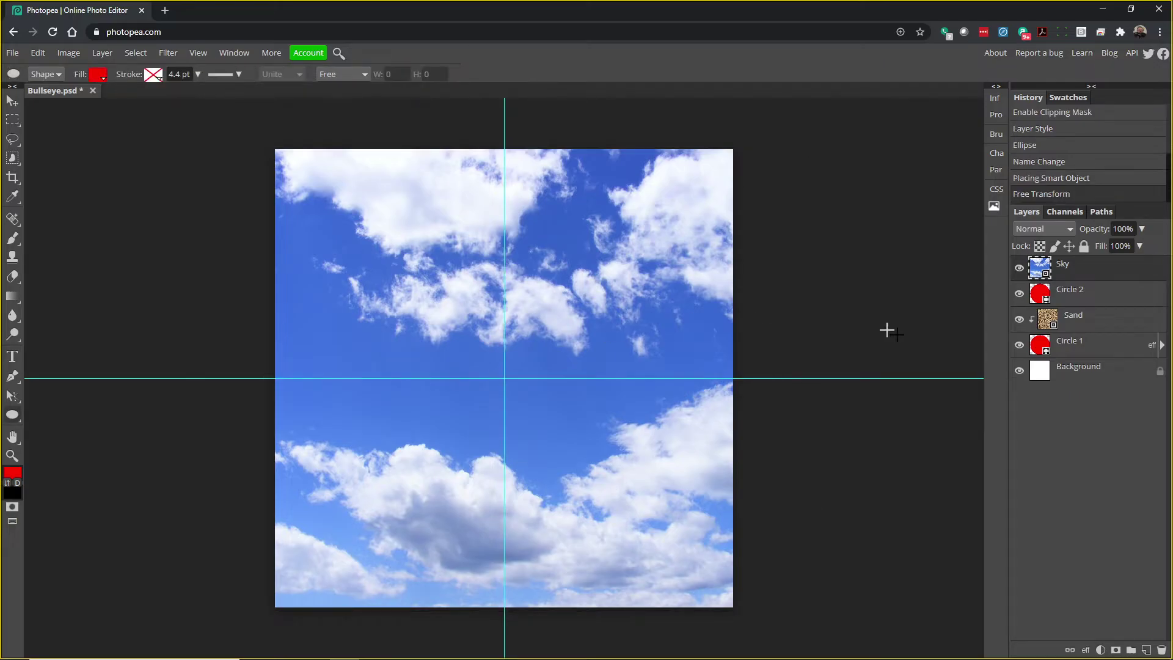
right_click(1065, 271)
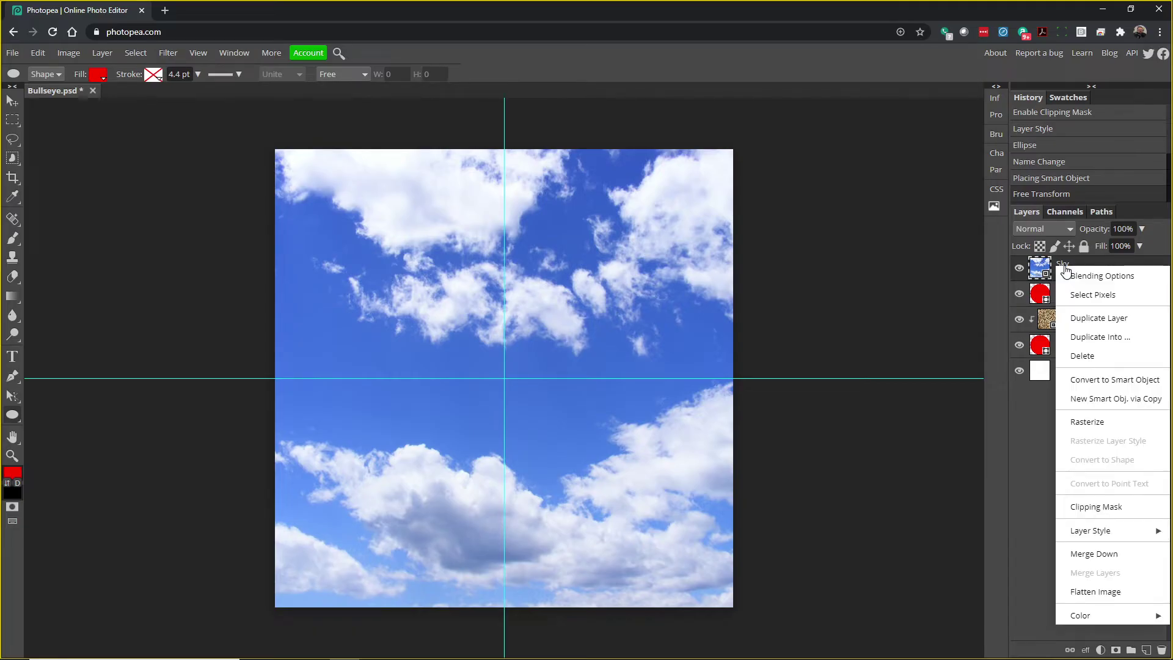
left_click(1120, 509)
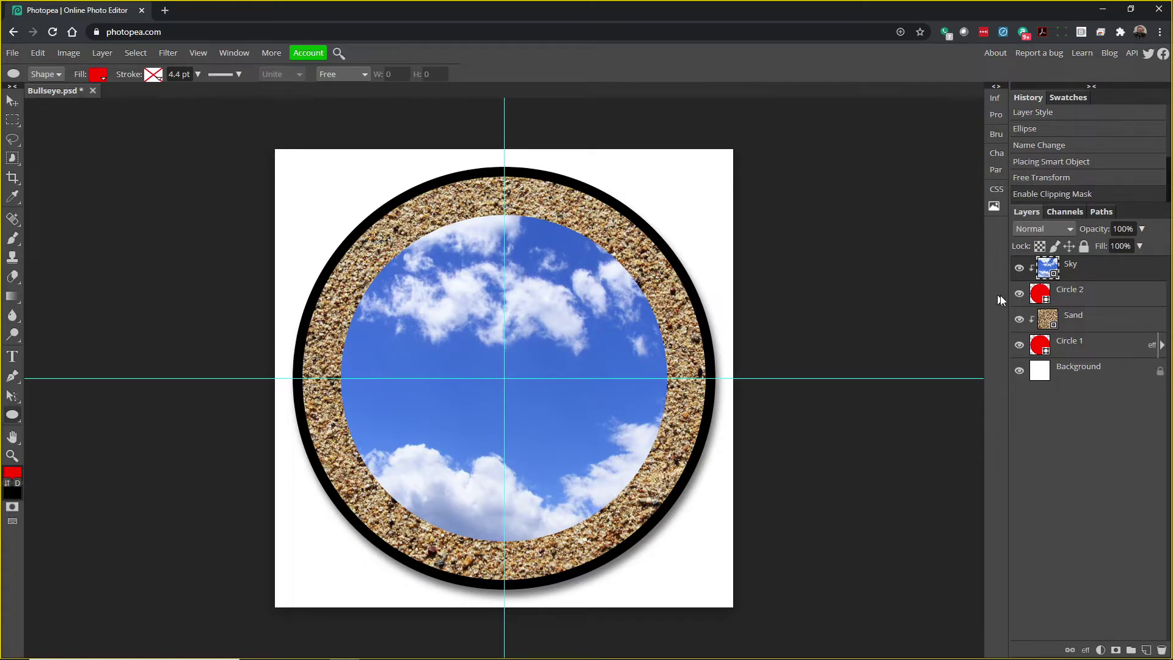
Step: Add a black Stroke of 9 px to the Circle 2 layer and position it outside the shape
left_click(1078, 301)
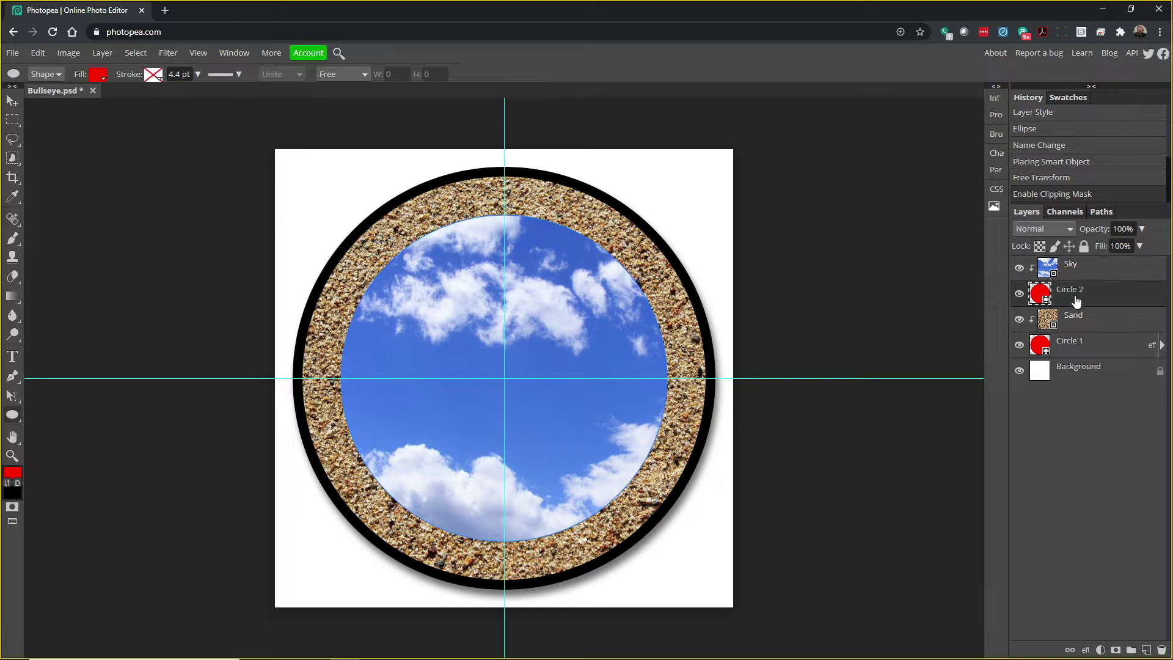
left_click(1086, 650)
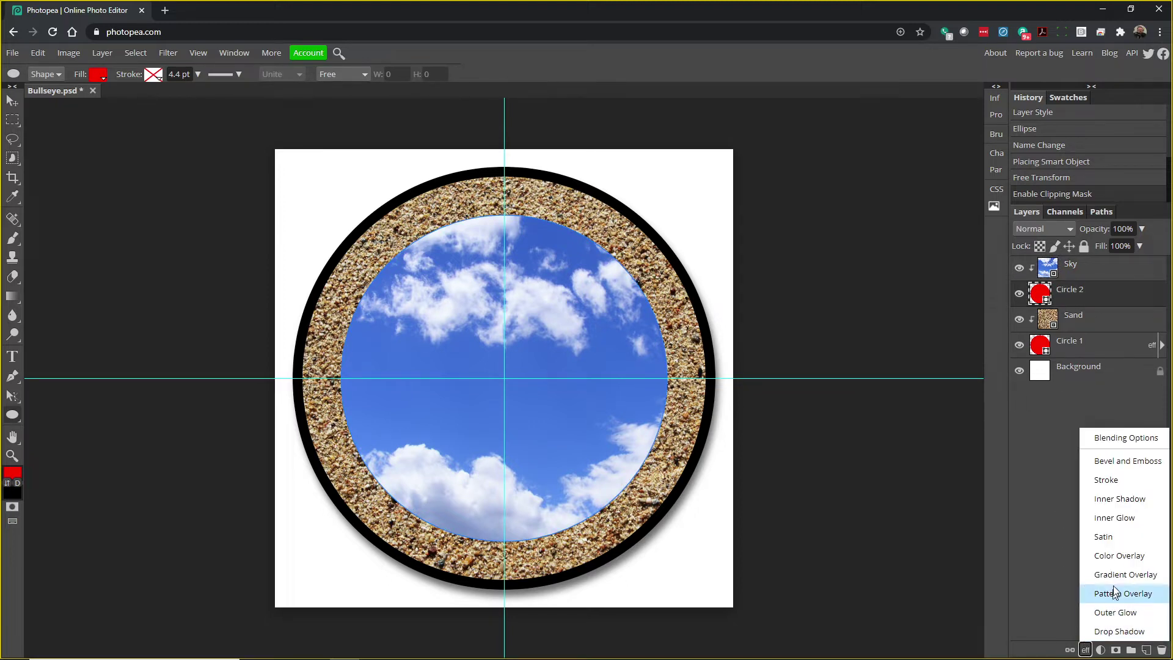
left_click(1109, 483)
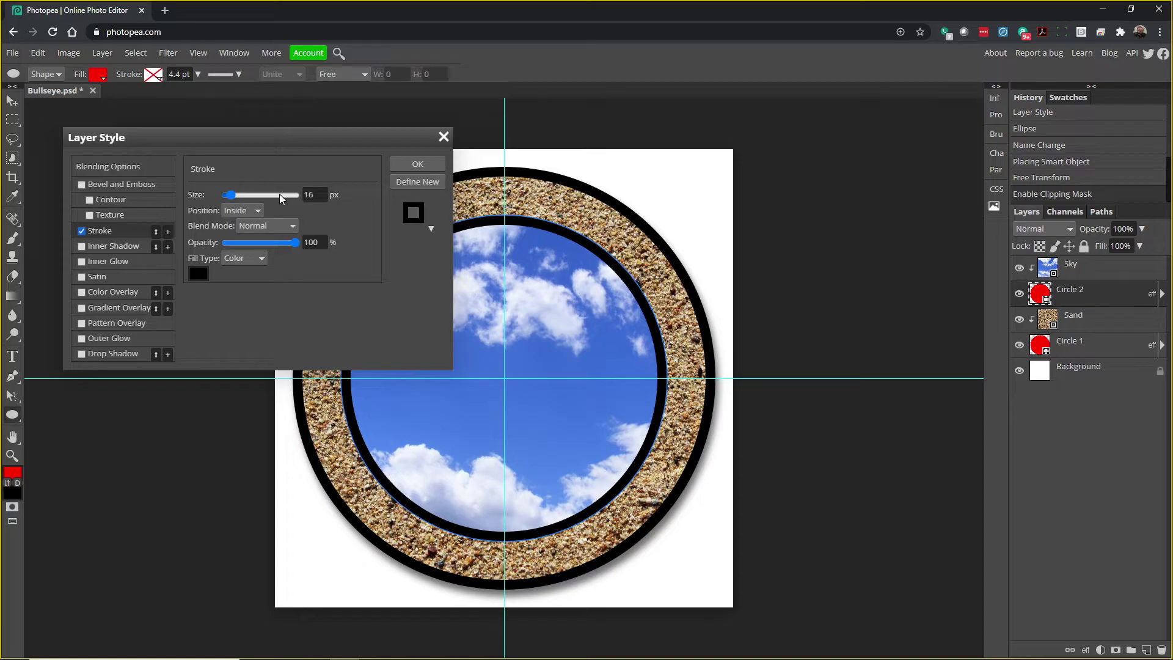
left_click_drag(231, 196, 230, 197)
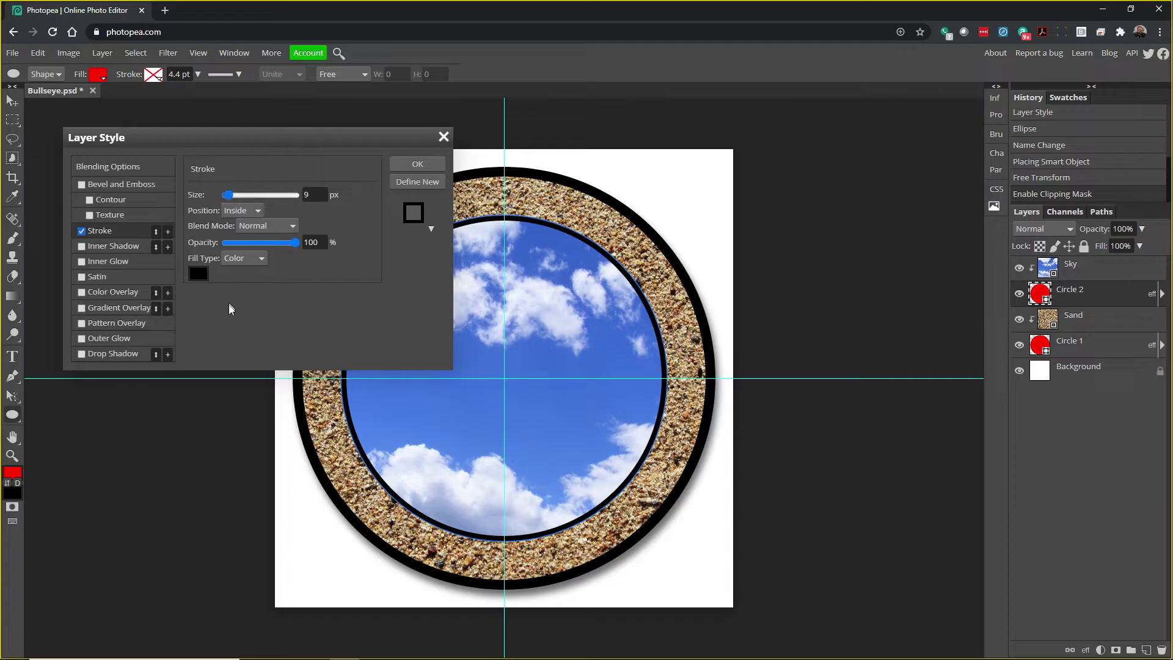
left_click(236, 211)
left_click(240, 246)
Step: Add a second Stroke to Circle 2, positioned inside, coloured white (ffffff), with a size of 7 px
left_click(168, 231)
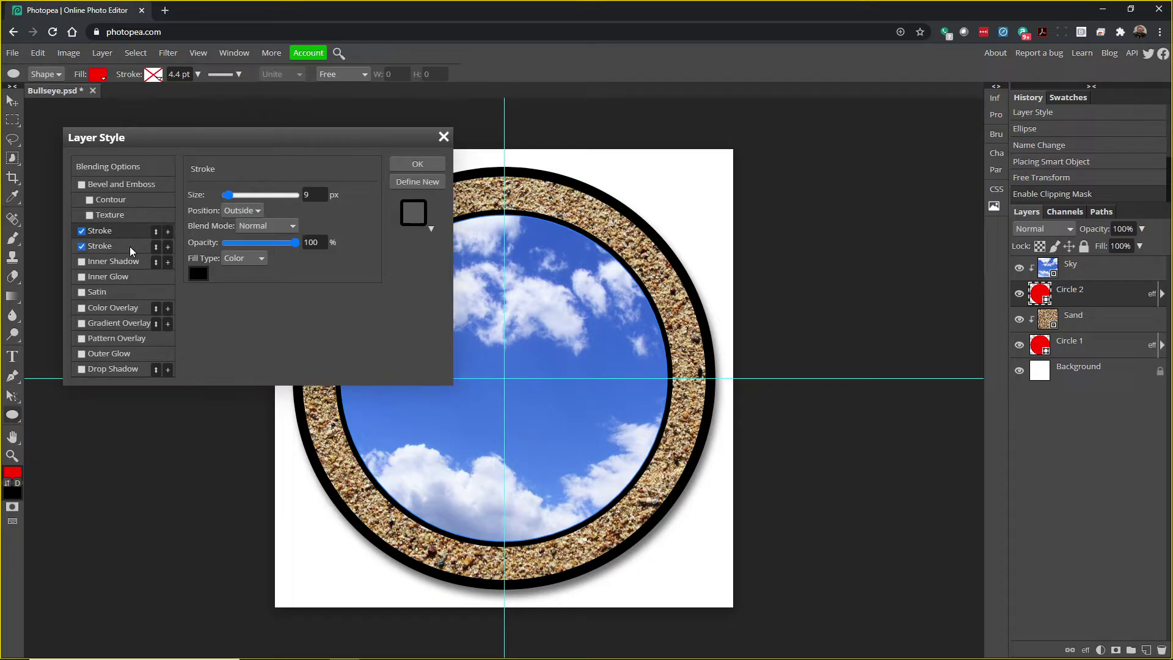
left_click(242, 212)
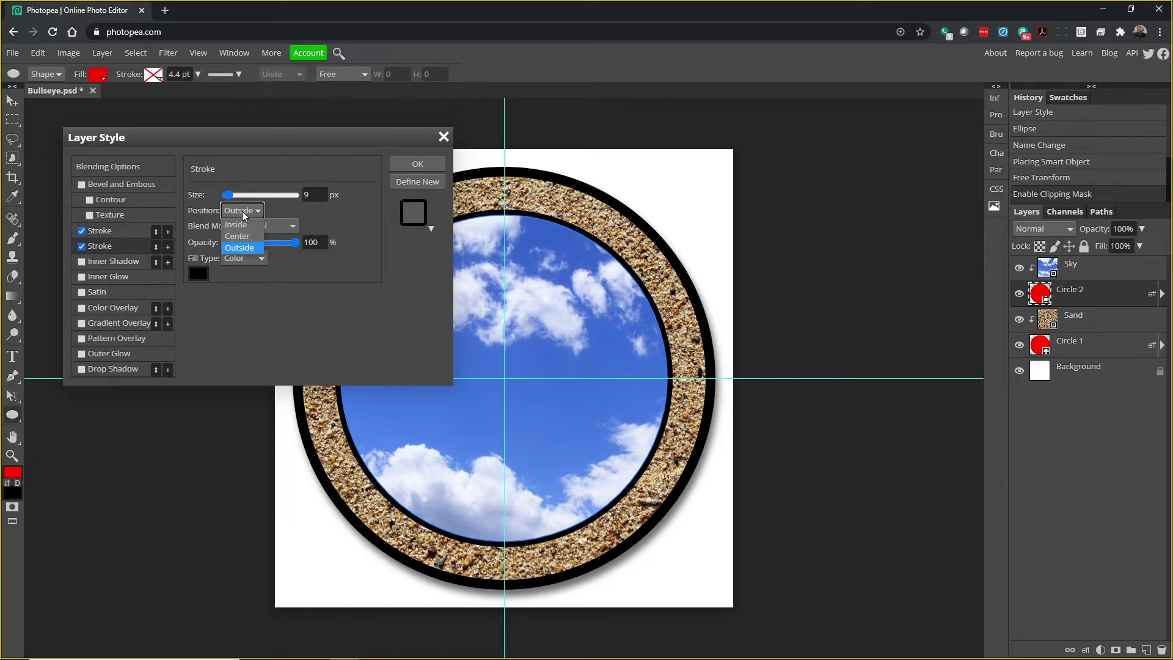
left_click(242, 223)
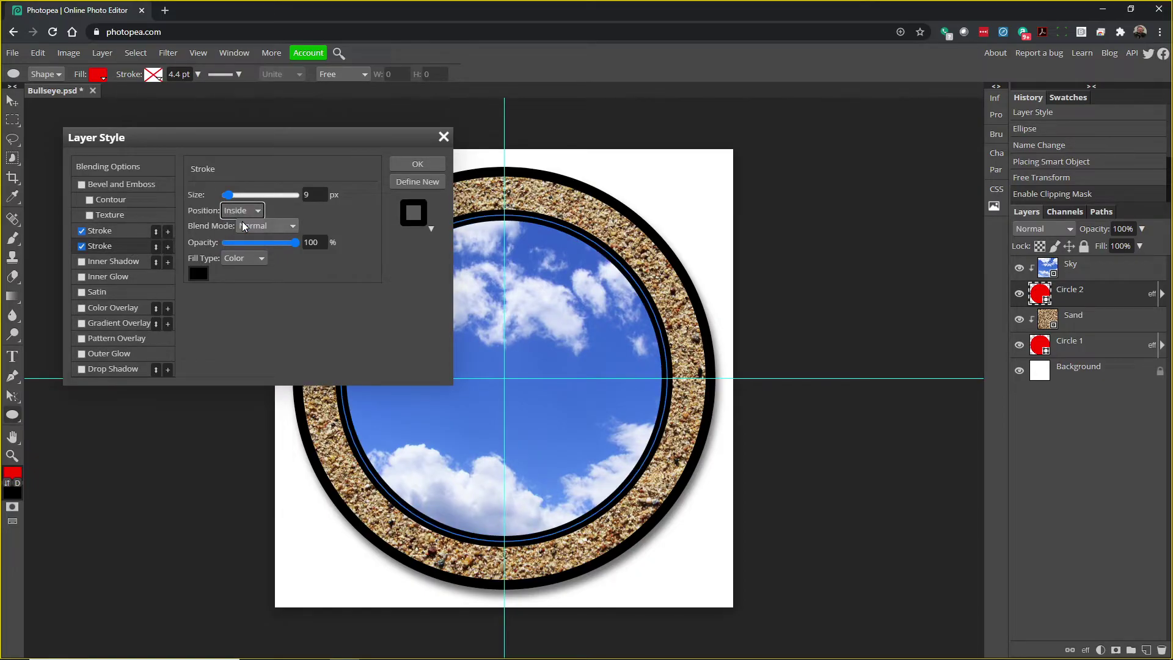
left_click(198, 273)
left_click_drag(207, 265, 180, 243)
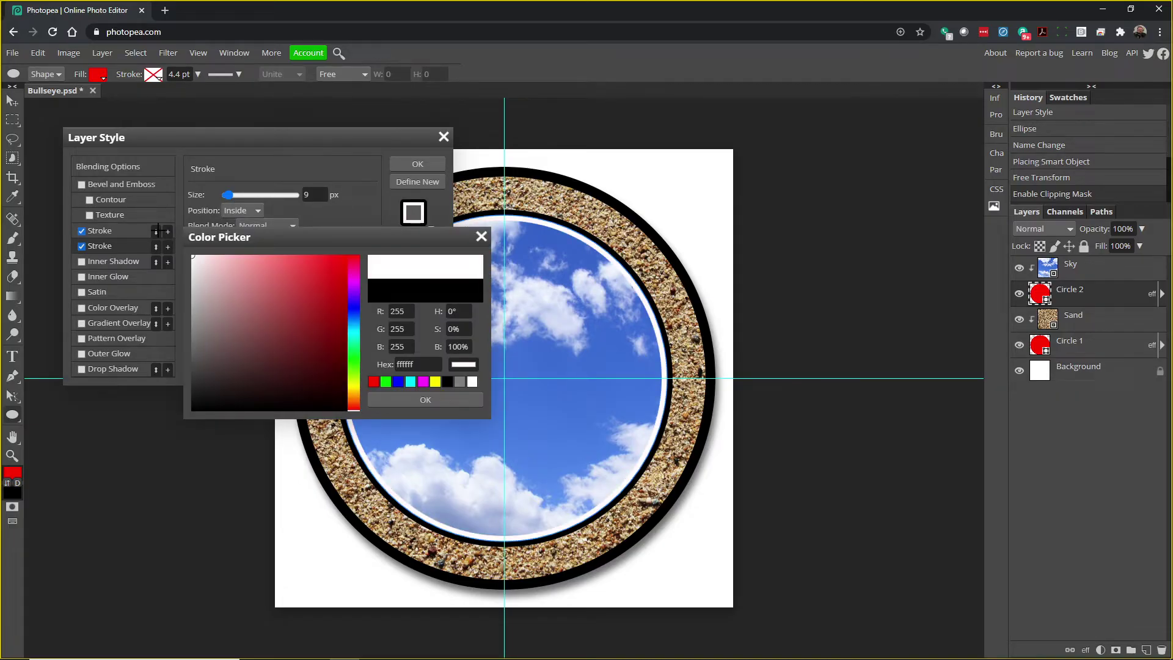
left_click(401, 399)
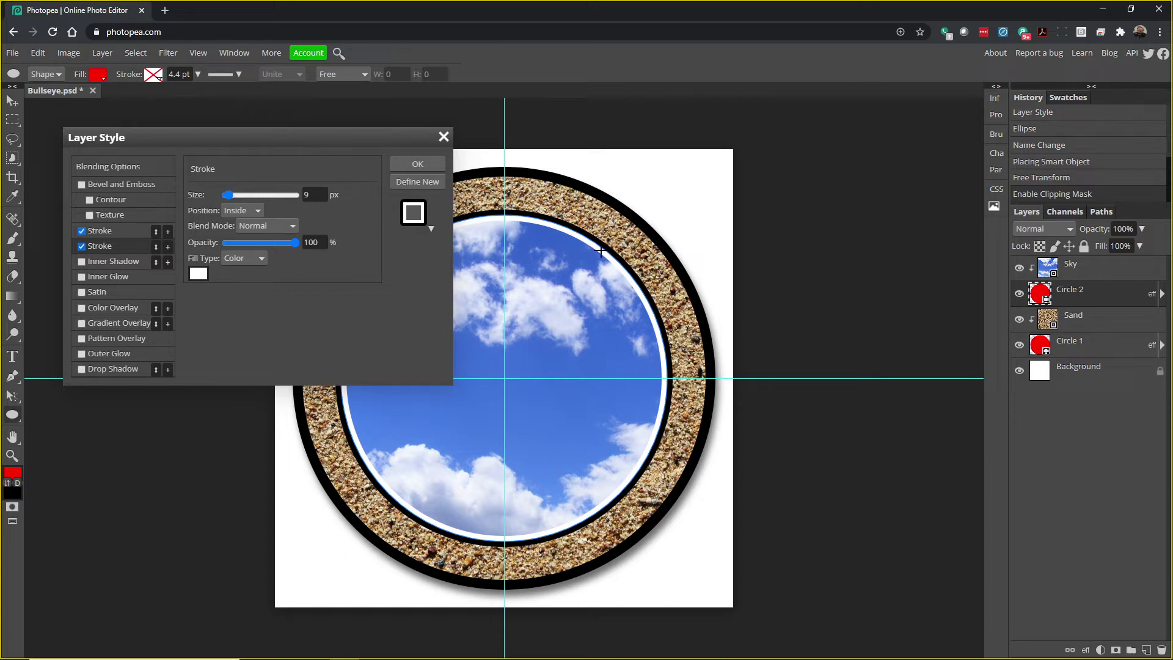
left_click_drag(230, 195, 227, 196)
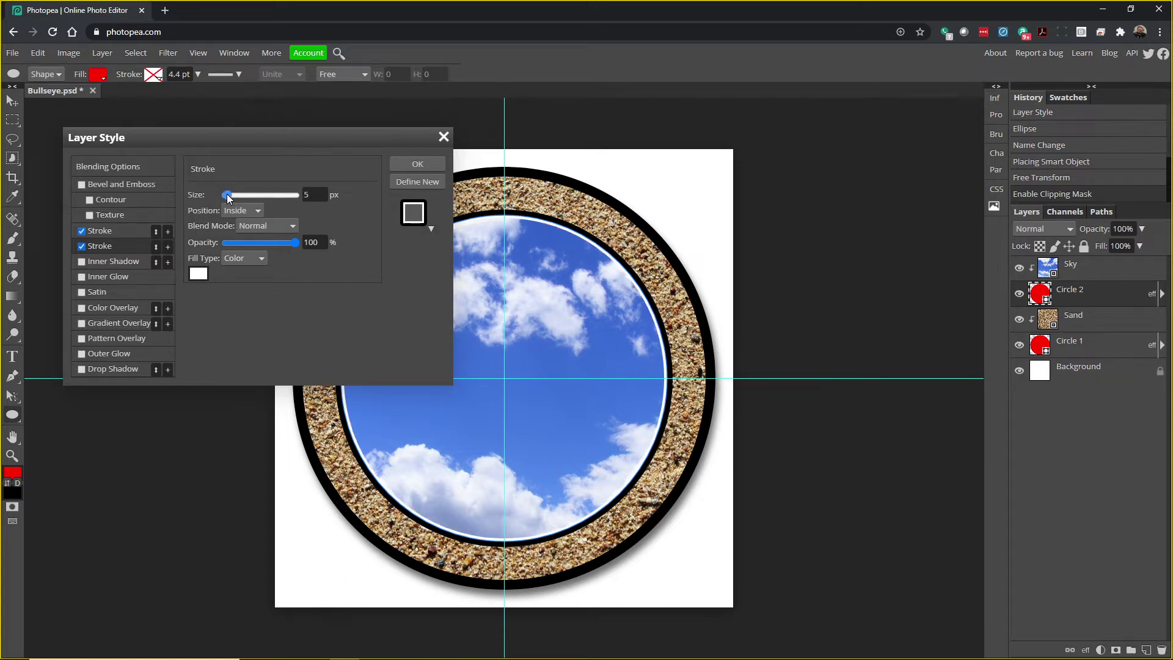
left_click_drag(228, 195, 228, 196)
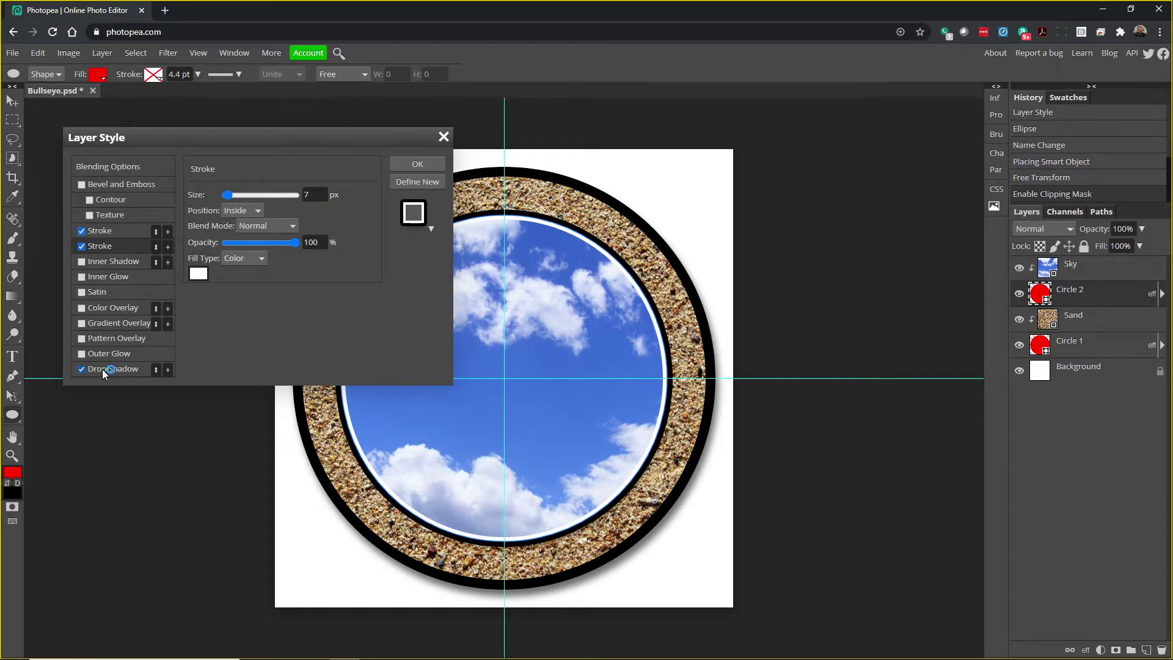
Step: Add a Drop Shadow to Circle 2 with a distance of 23 px, and apply the layer style
left_click(81, 369)
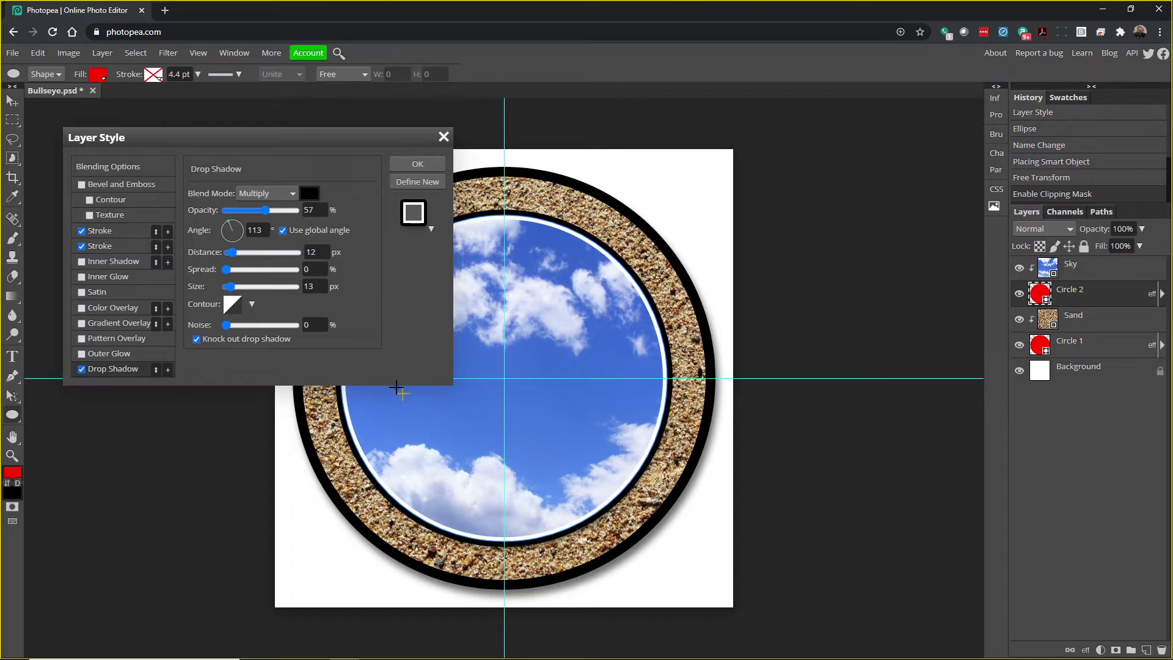
left_click_drag(231, 256, 237, 253)
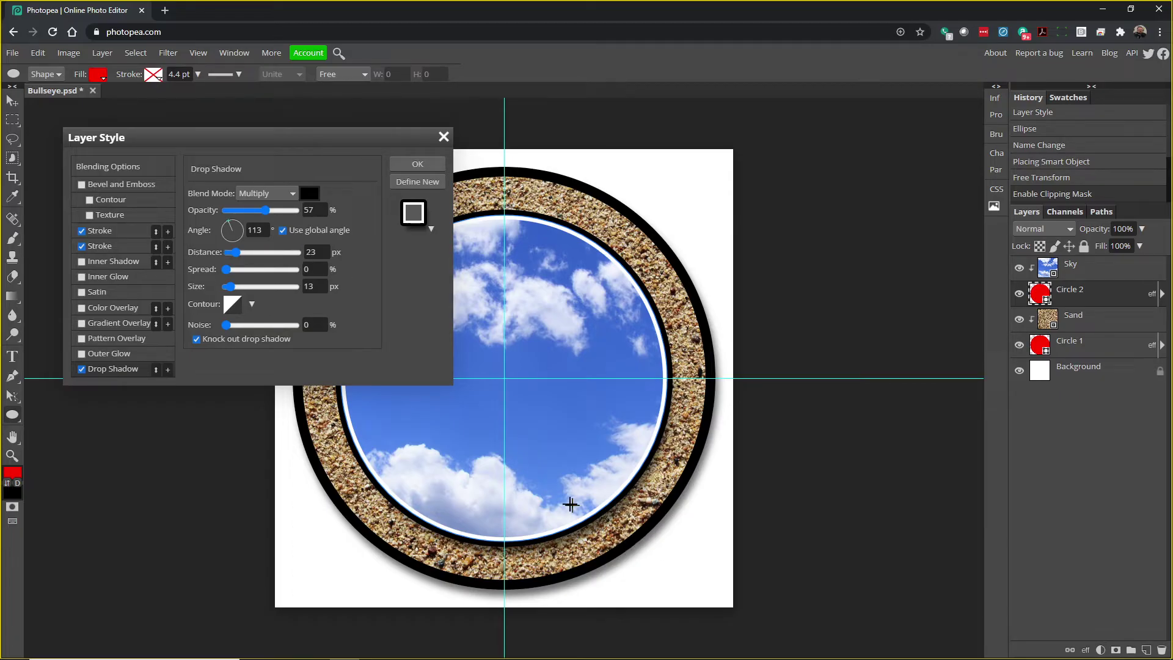
left_click(416, 163)
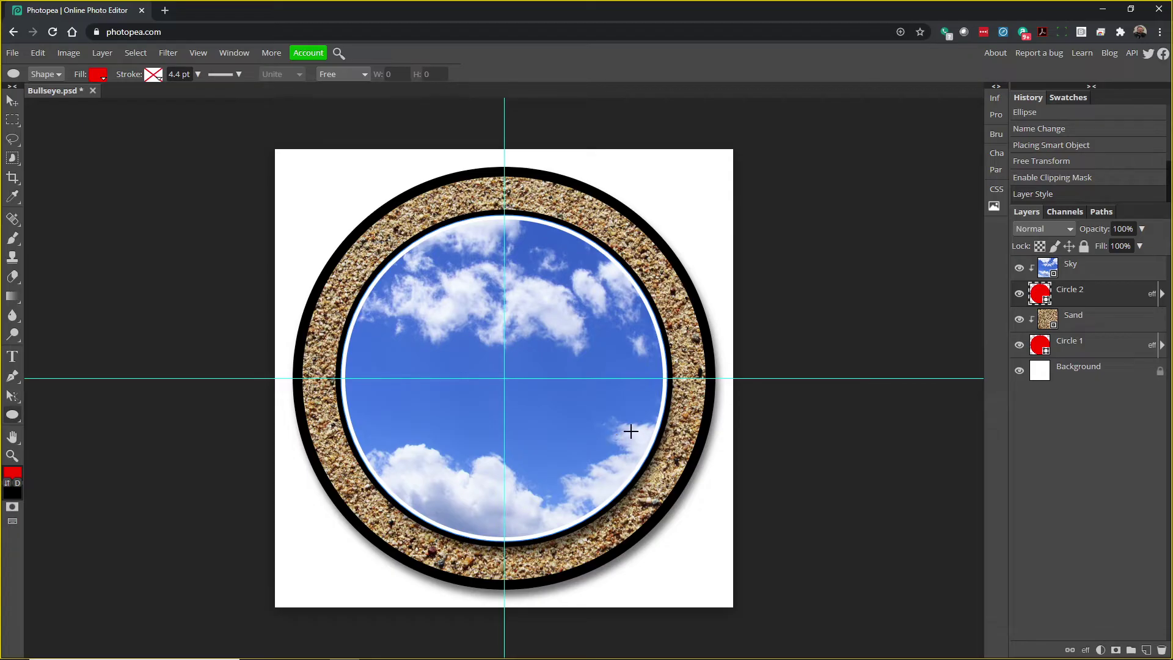
Step: Draw a smaller red circle centred on the guide intersection above the Sky layer and rename its layer Circle 3
left_click(1104, 272)
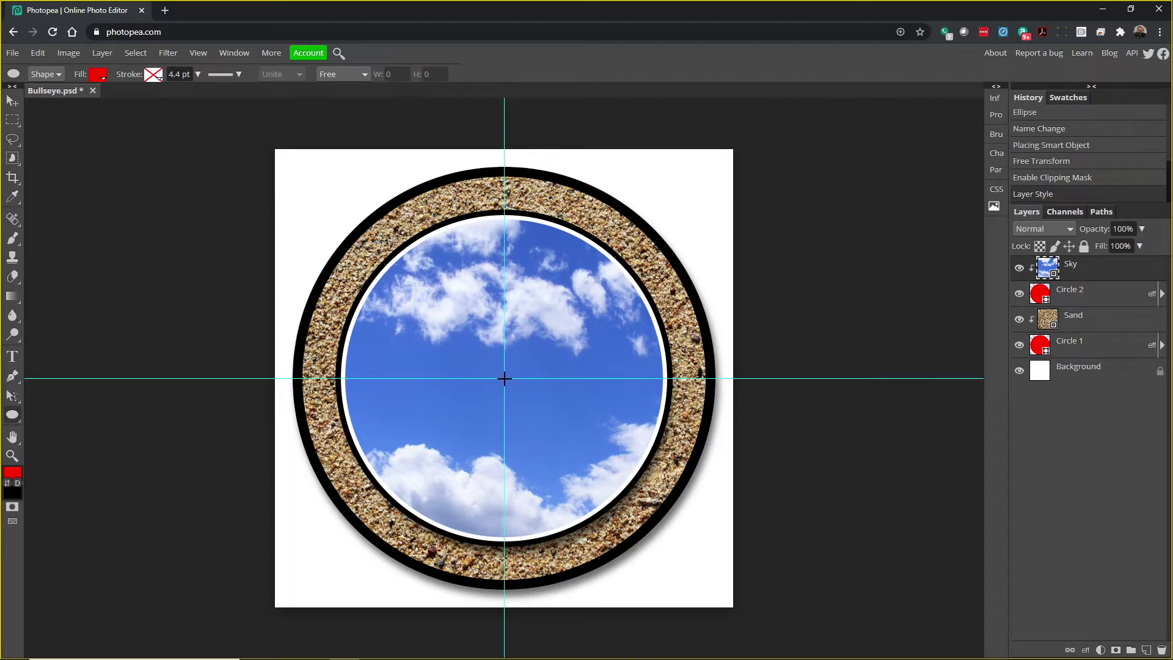
left_click_drag(503, 378, 652, 487)
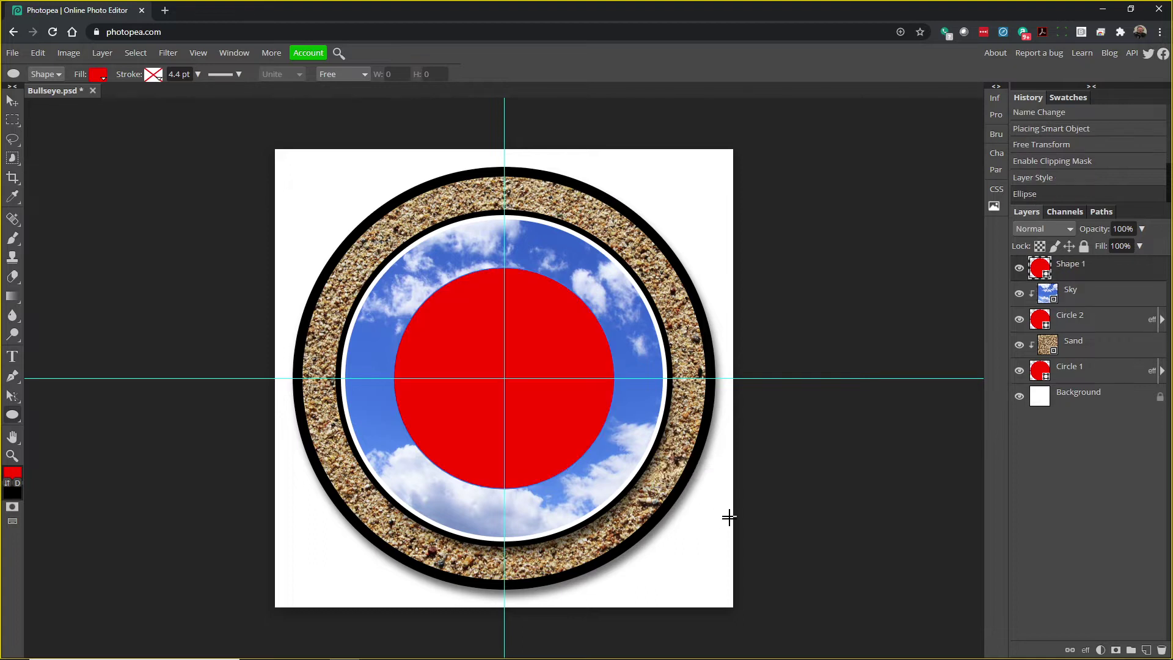
double_click(1069, 267)
type("C")
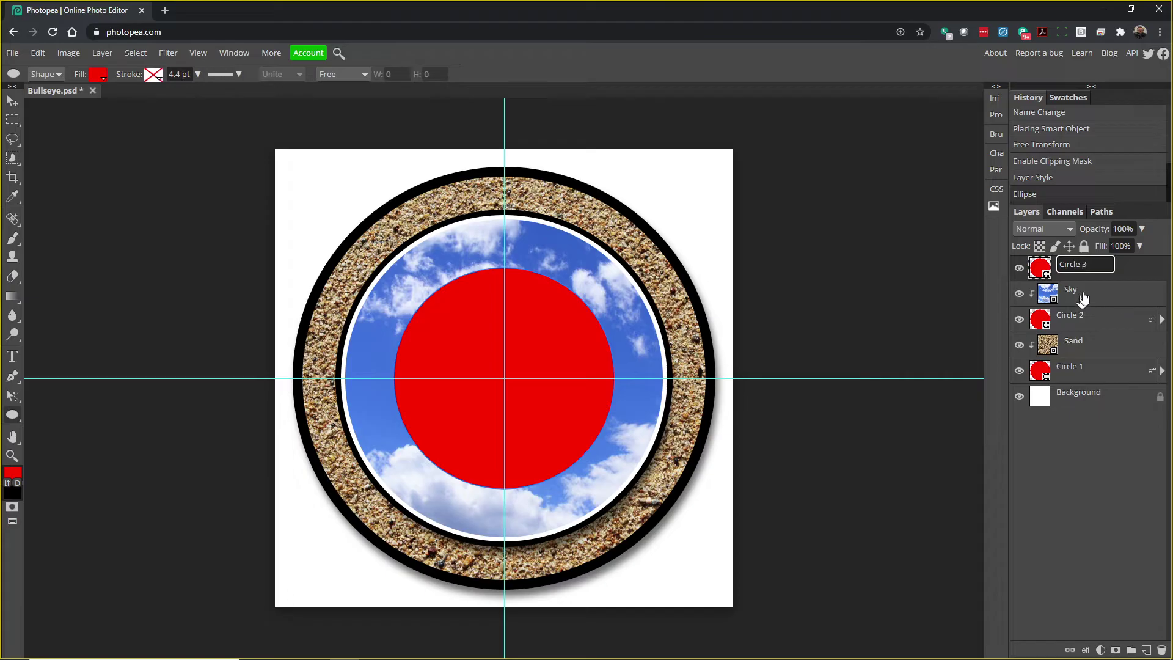
left_click(15, 107)
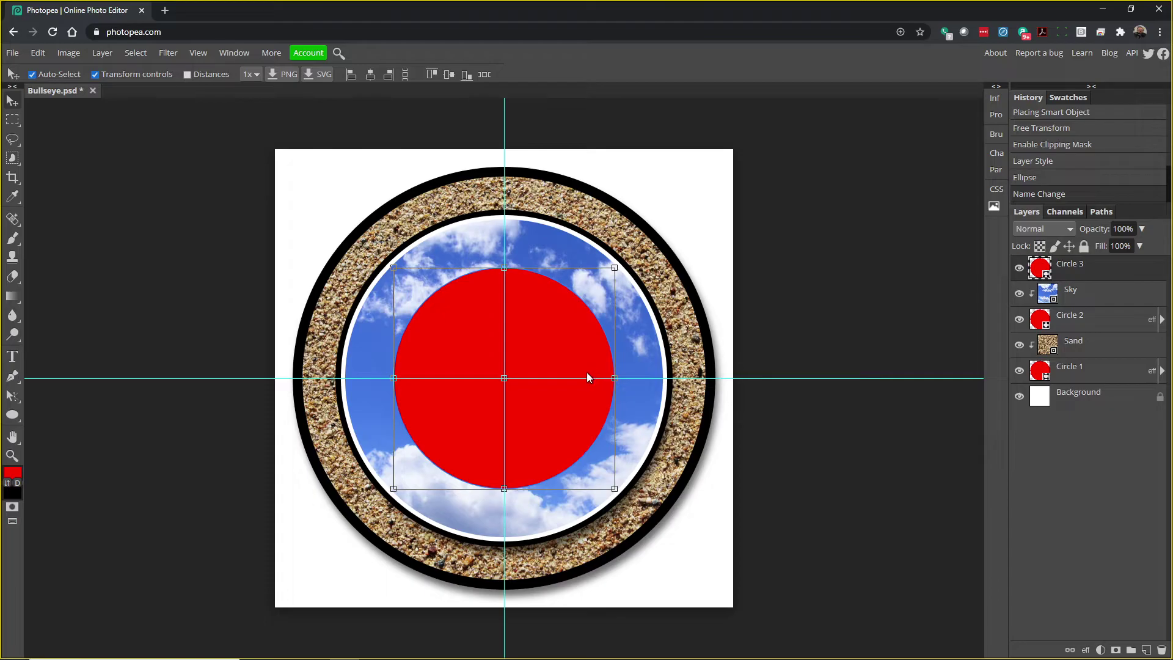
left_click(11, 417)
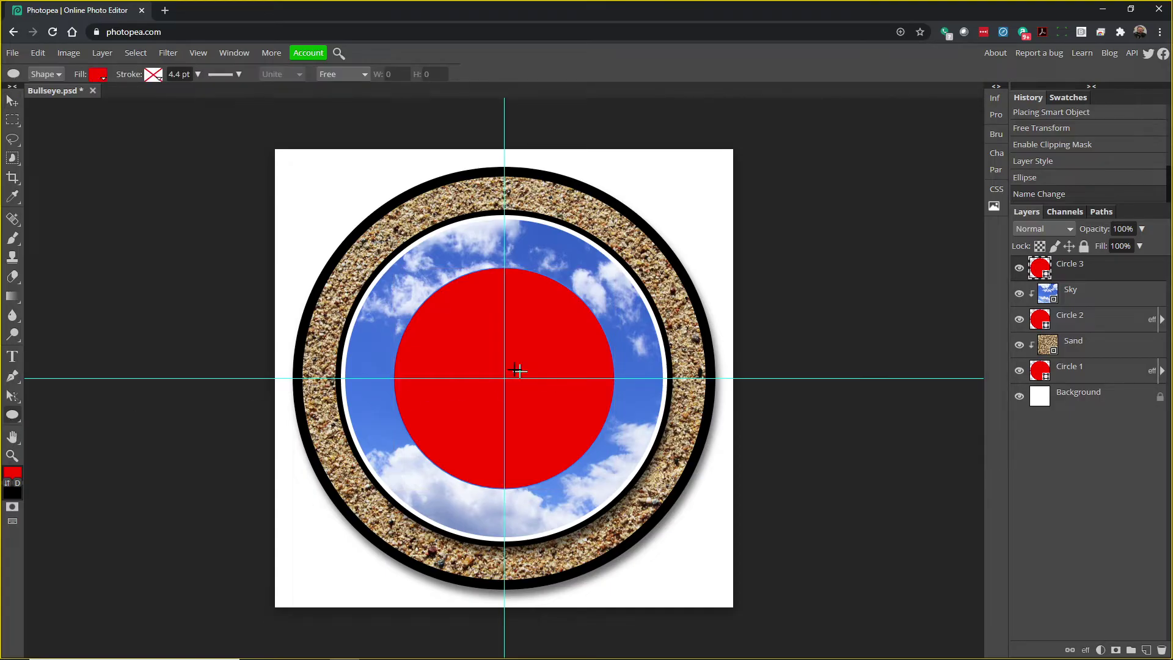
Step: Place the Fire image from the Bullseye Project folder at its default size and clip it to the Circle 3 layer
left_click(12, 54)
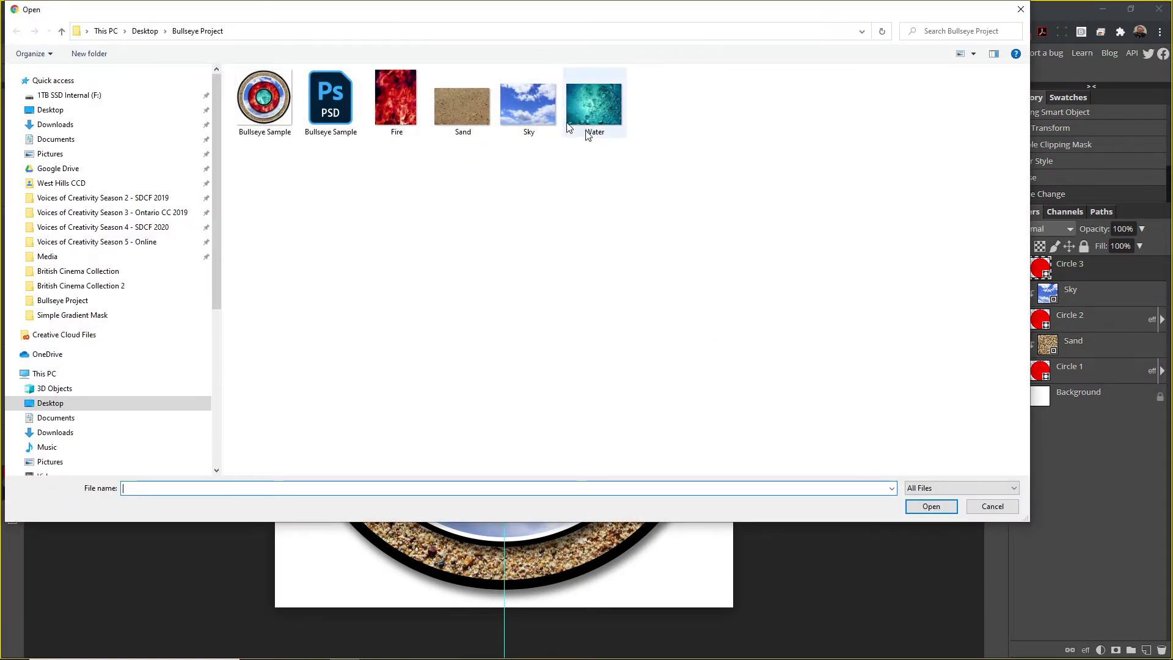
left_click(392, 90)
double_click(392, 91)
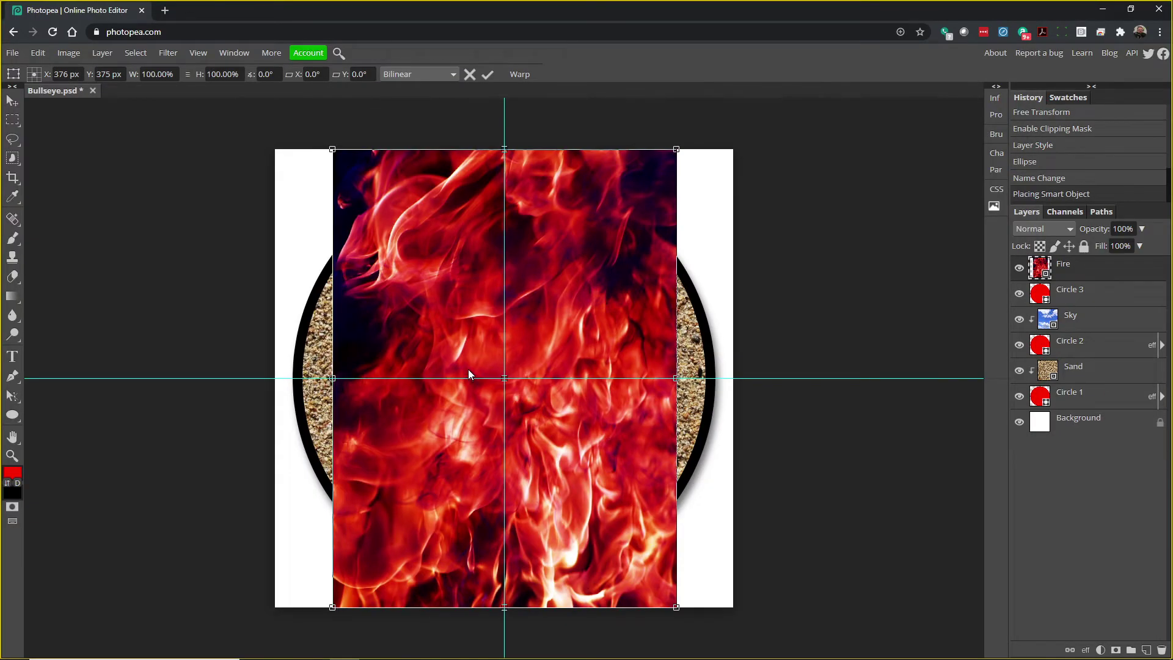
key("Return")
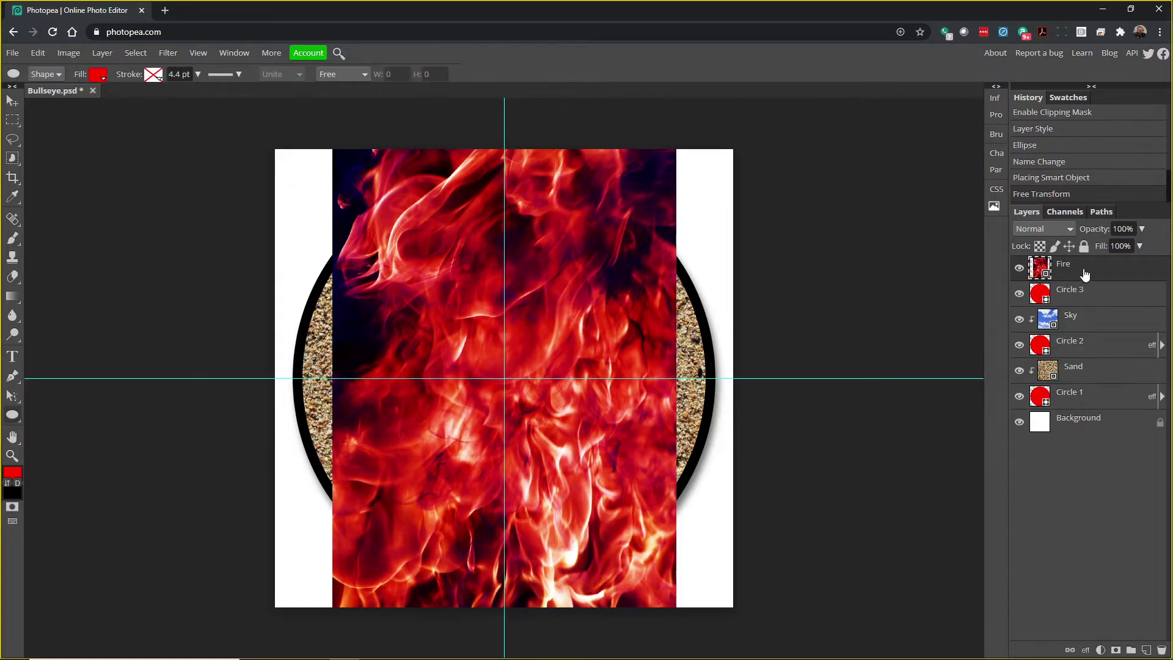
right_click(1083, 269)
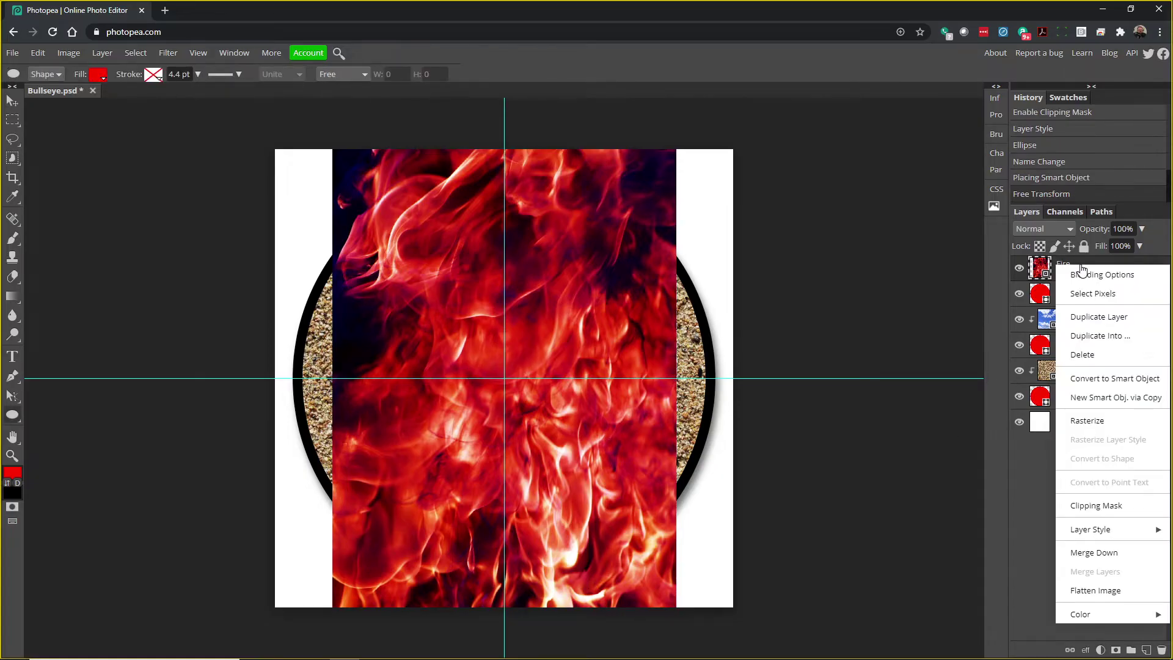
left_click(1109, 508)
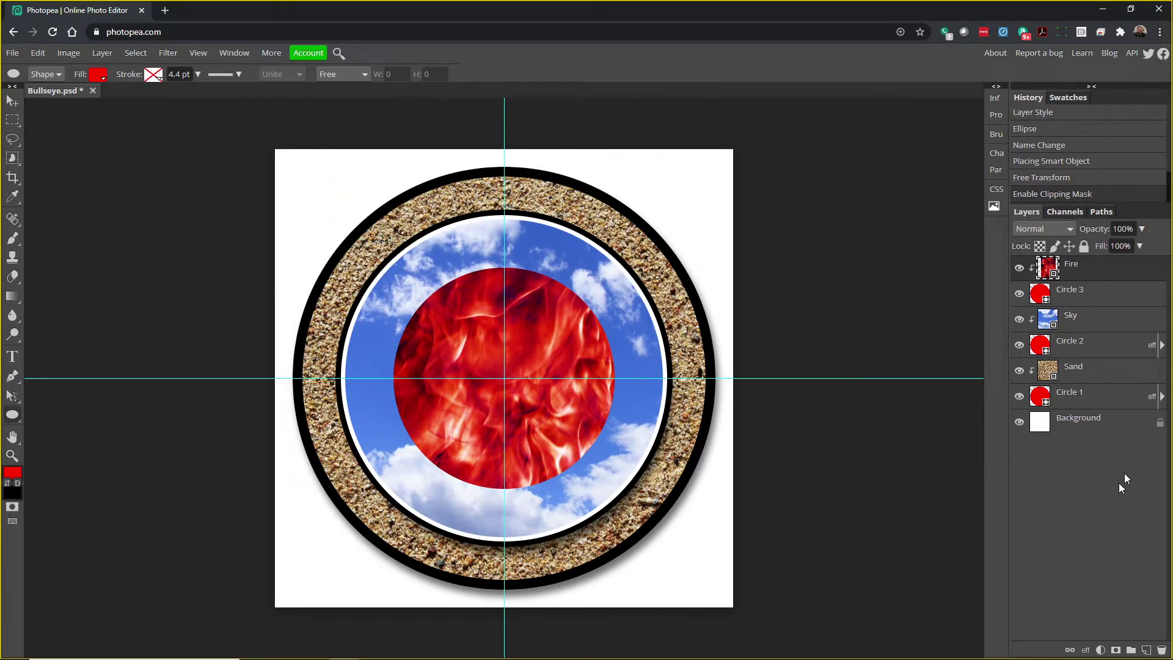
Step: Add a white inside Stroke of 11 px to the Circle 3 layer
left_click(1079, 296)
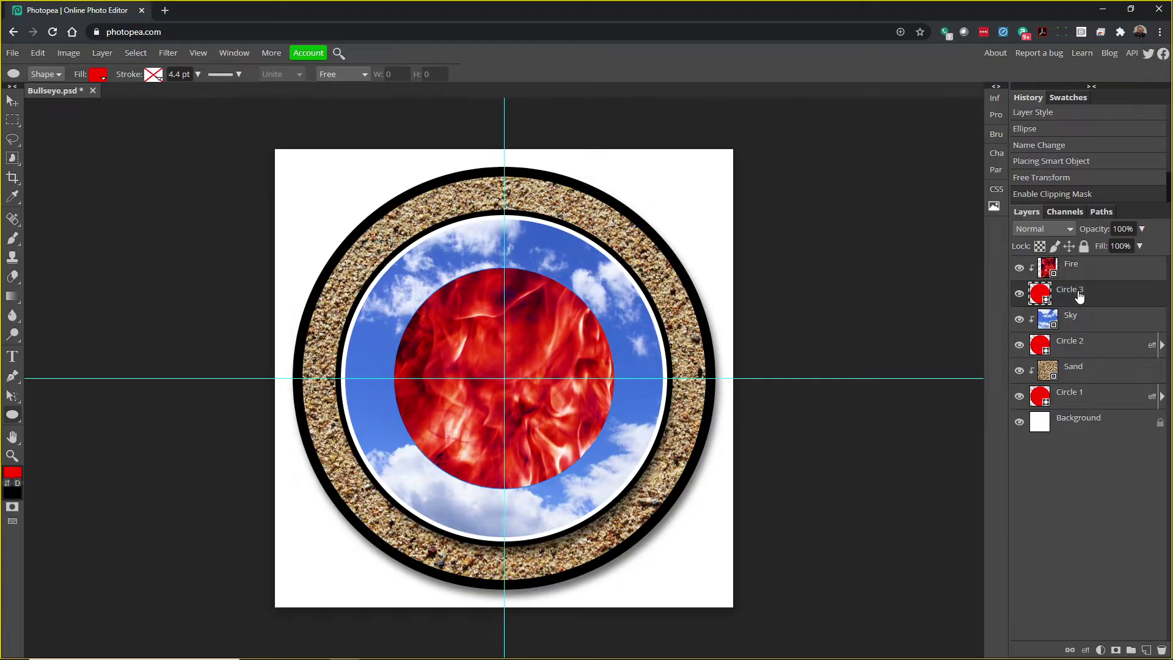
left_click(1085, 649)
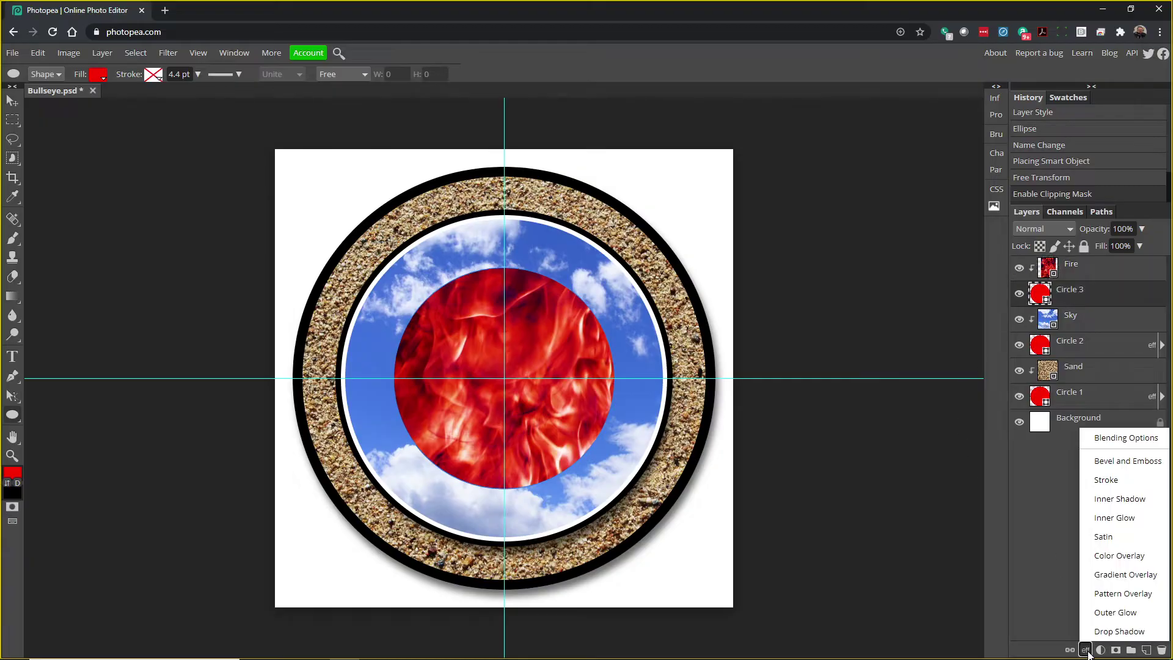
left_click(1126, 479)
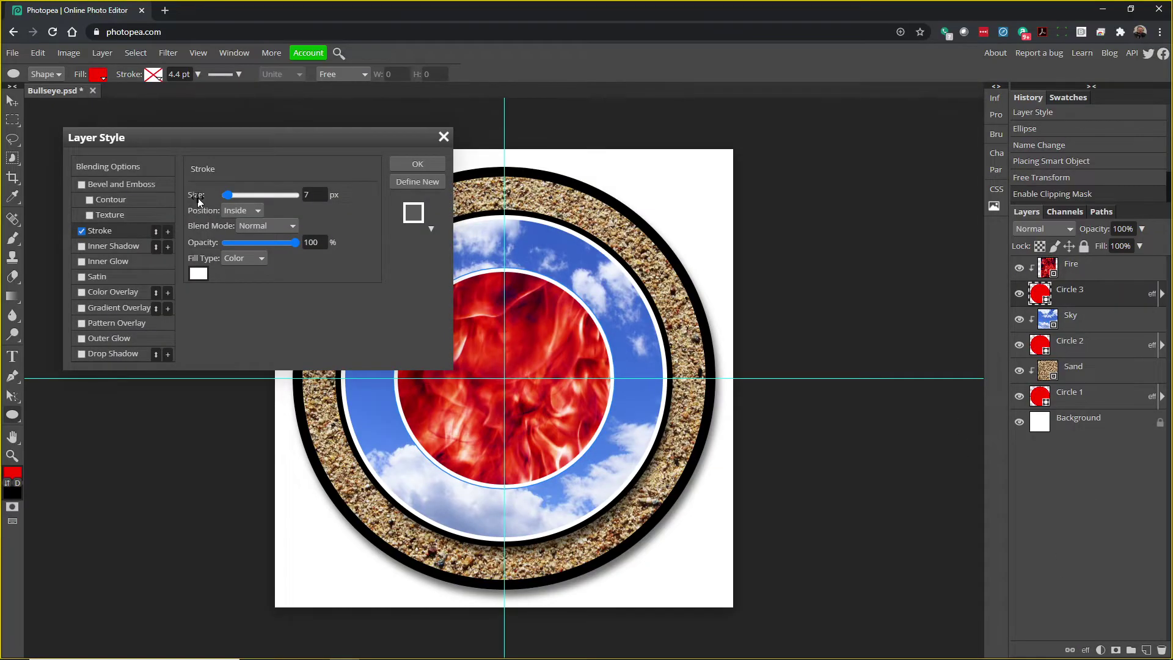
left_click_drag(225, 199, 232, 200)
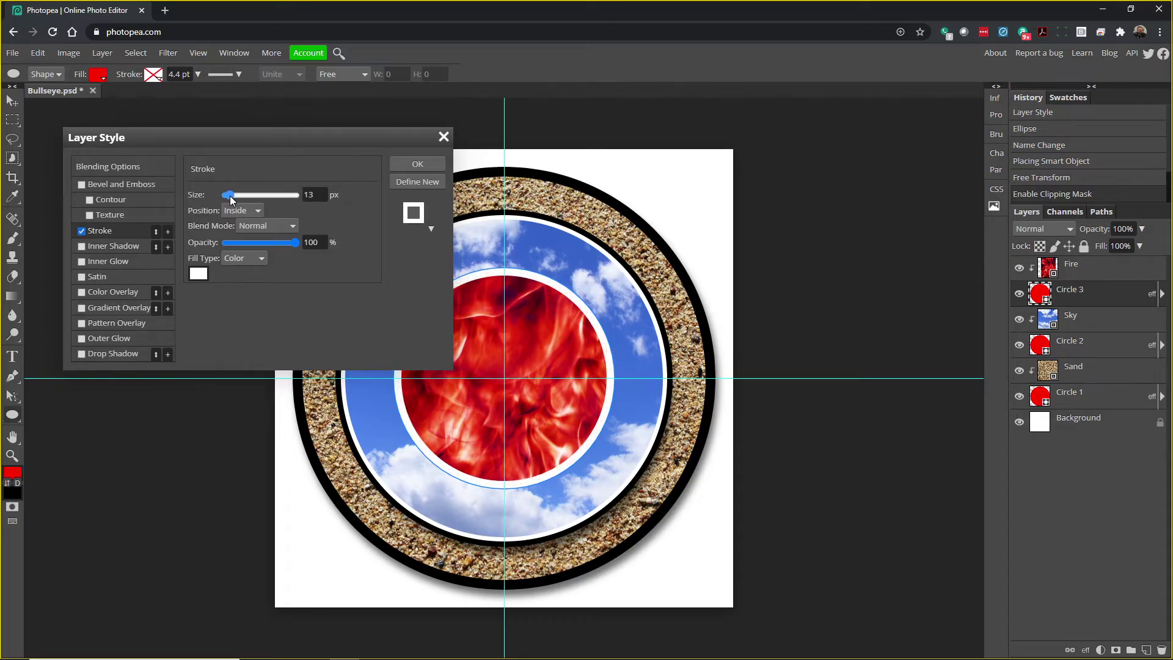
left_click_drag(232, 199, 231, 200)
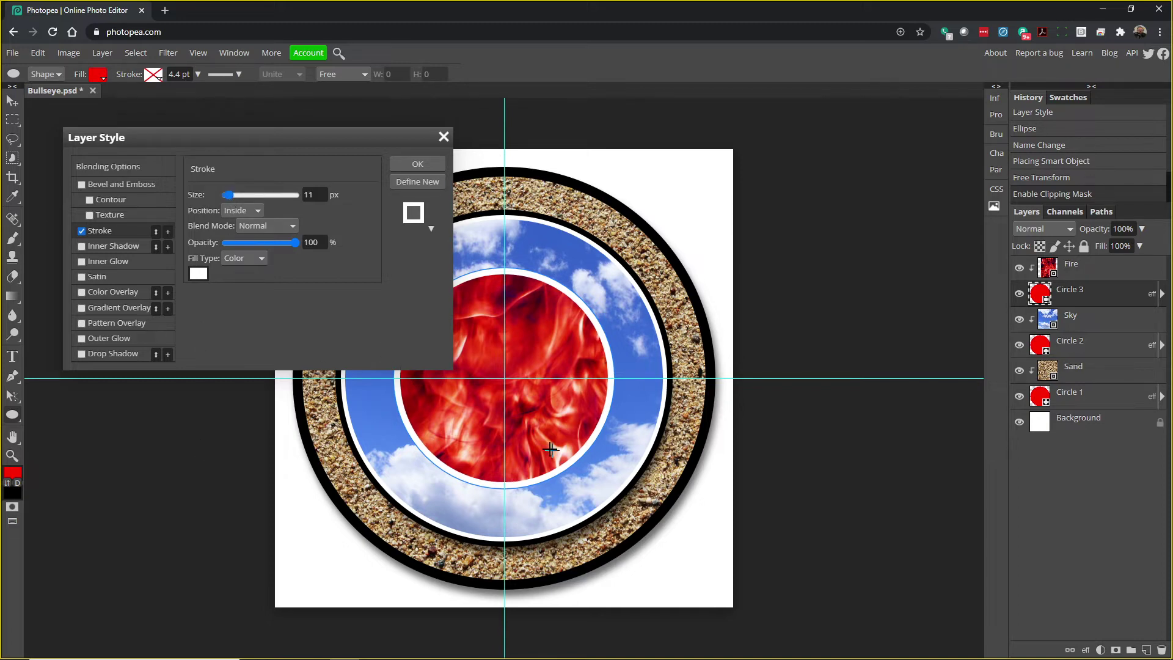
Step: Add a Drop Shadow to Circle 3 with a distance of 10 px, and apply the layer style
left_click(82, 353)
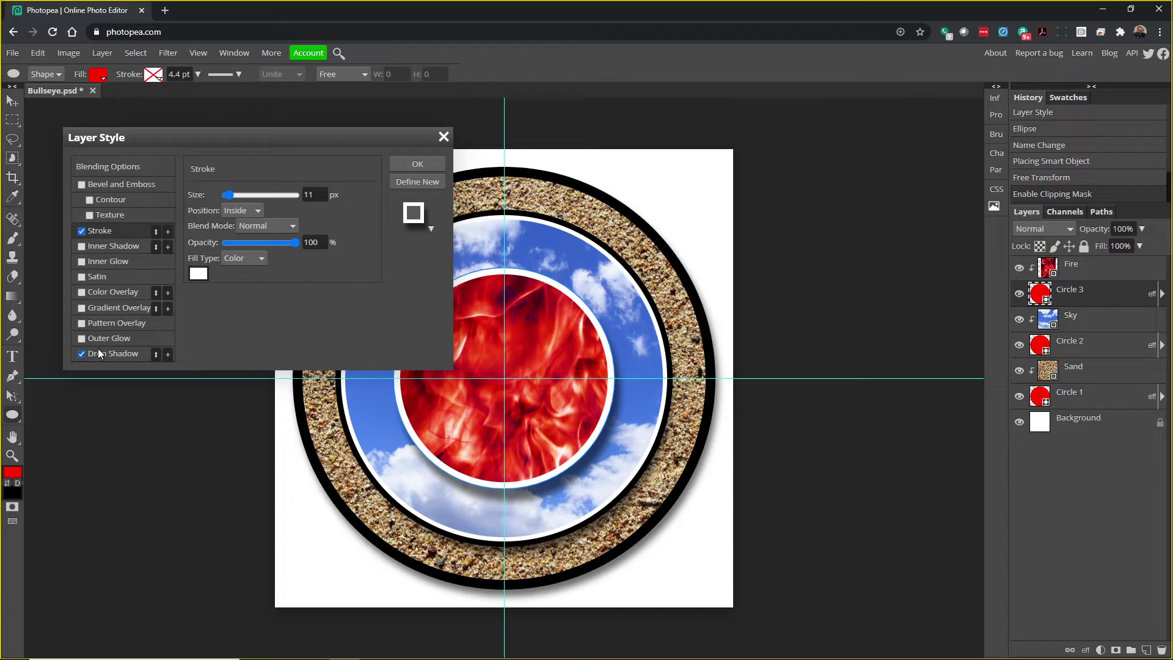
left_click(100, 354)
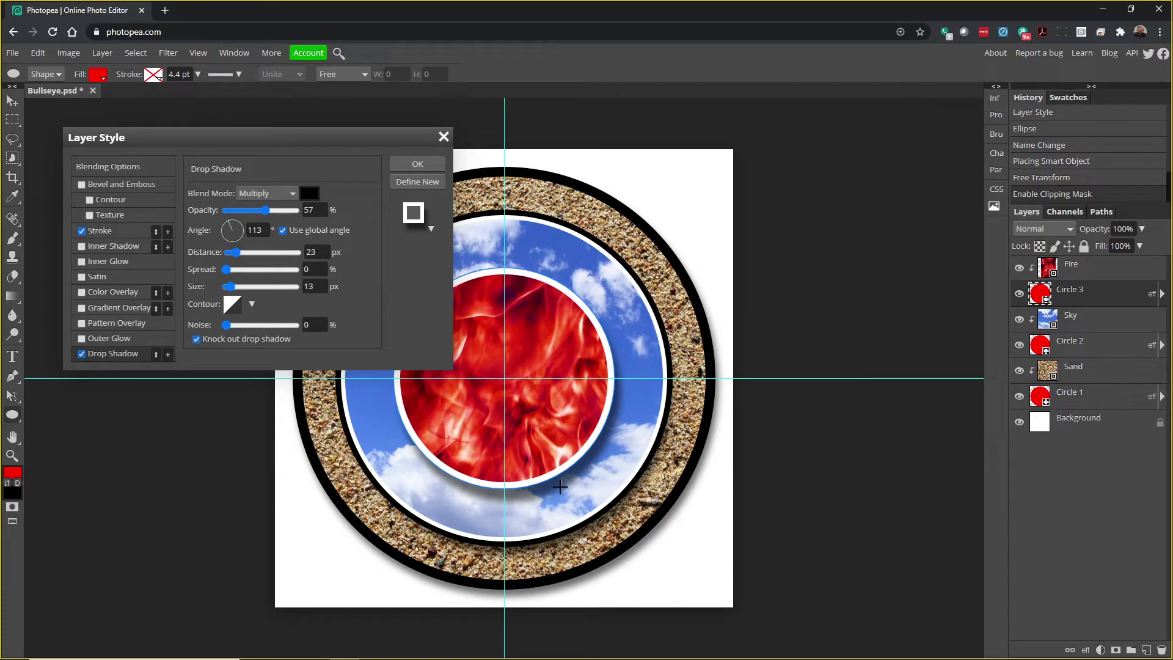
left_click_drag(235, 256, 233, 257)
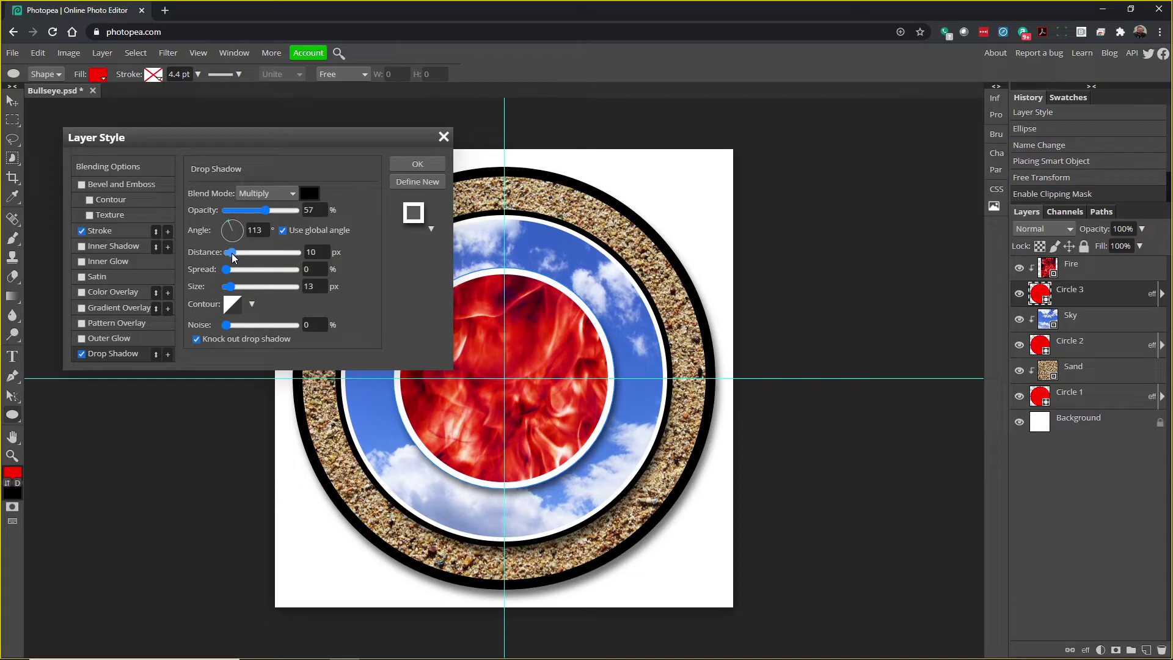
left_click(416, 164)
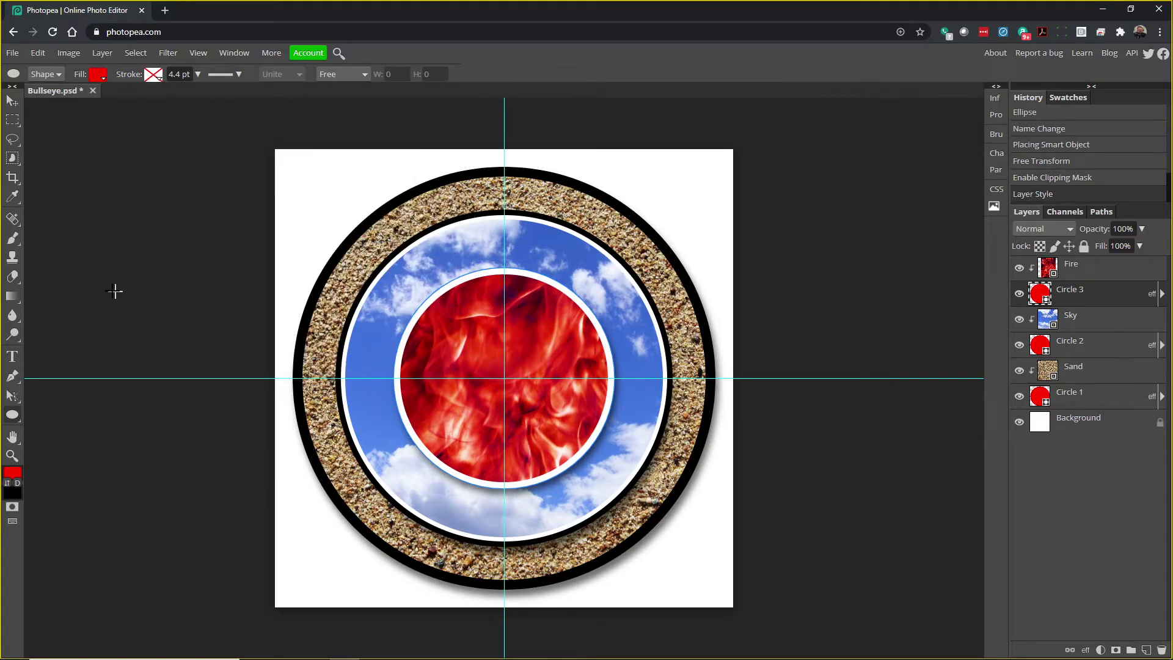
Step: Draw the smallest red circle centred on the guide intersection above the Fire layer and rename its layer Circle 4
left_click(1066, 269)
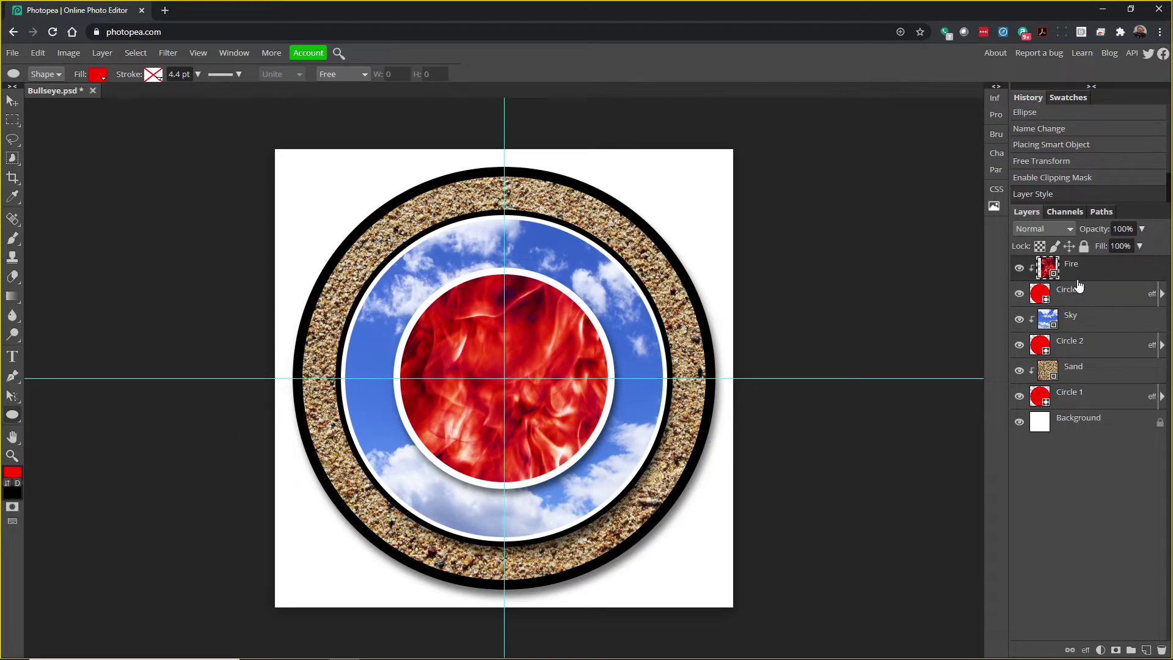
left_click(1074, 292)
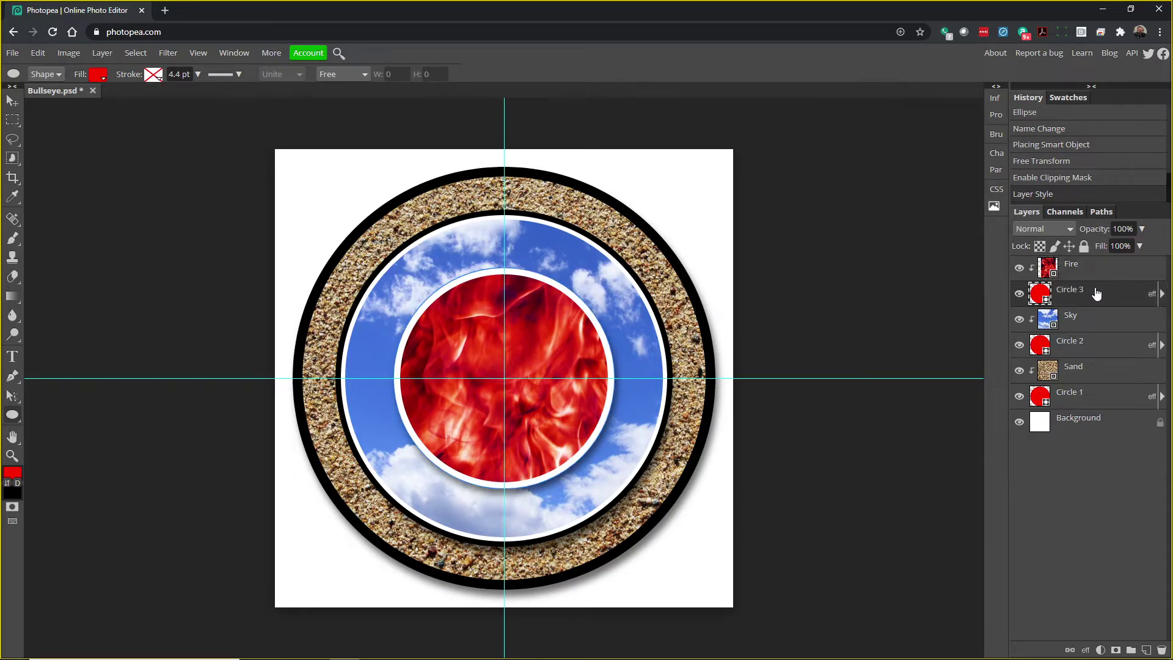
left_click(1085, 272)
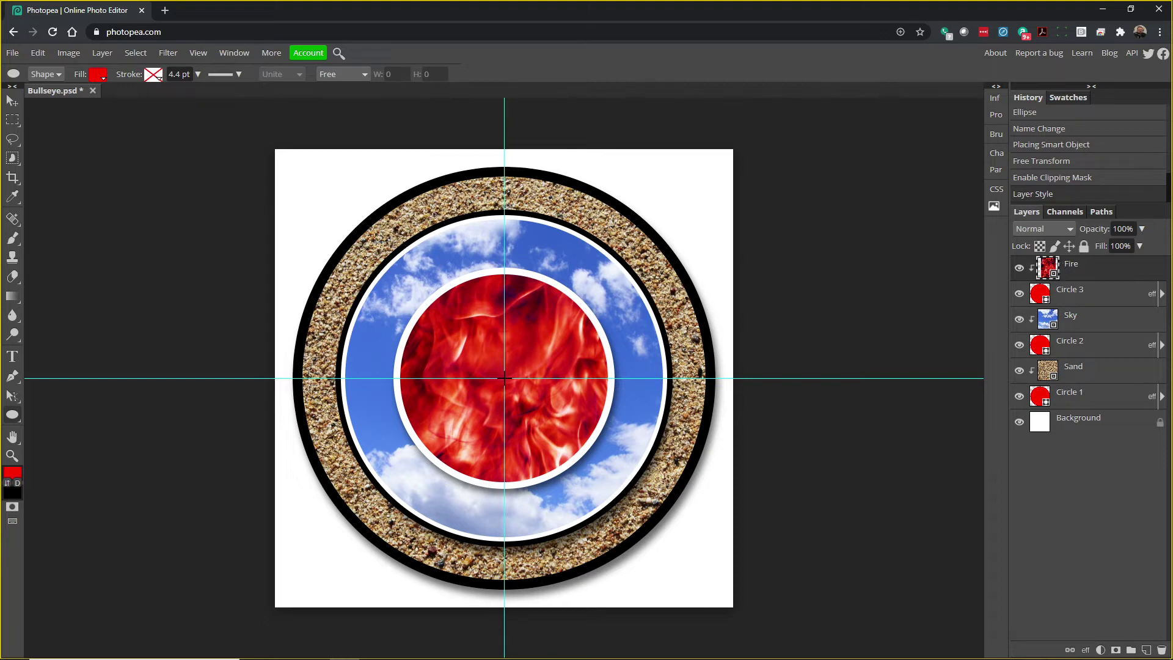
left_click_drag(504, 378, 558, 430)
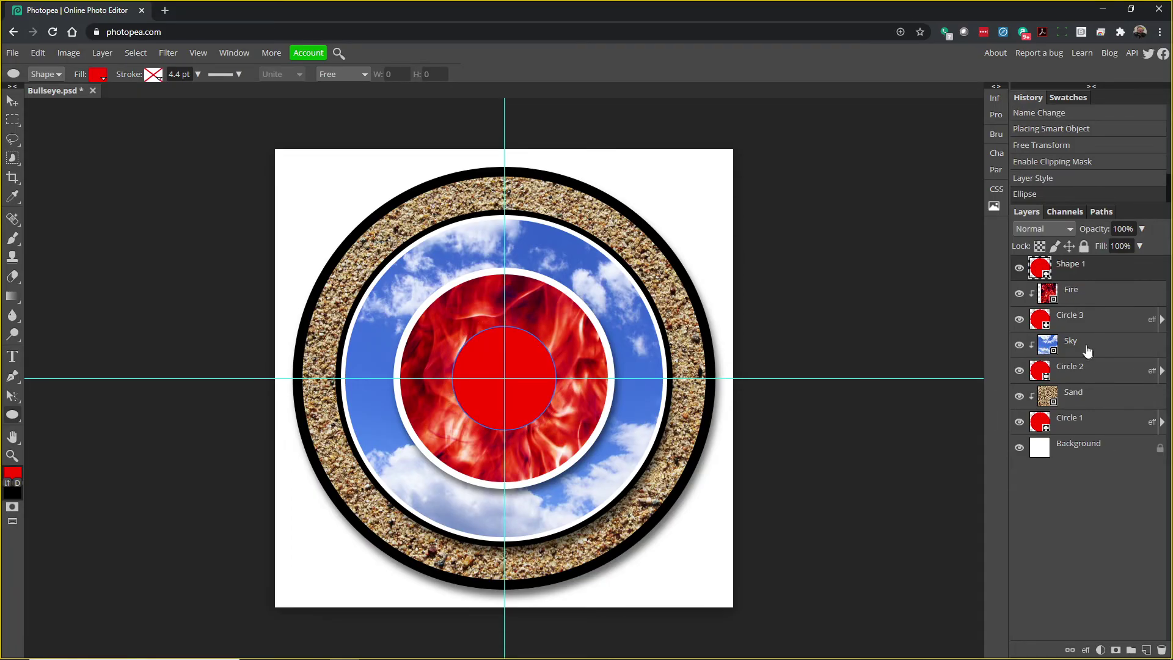
double_click(1087, 273)
type("Circle")
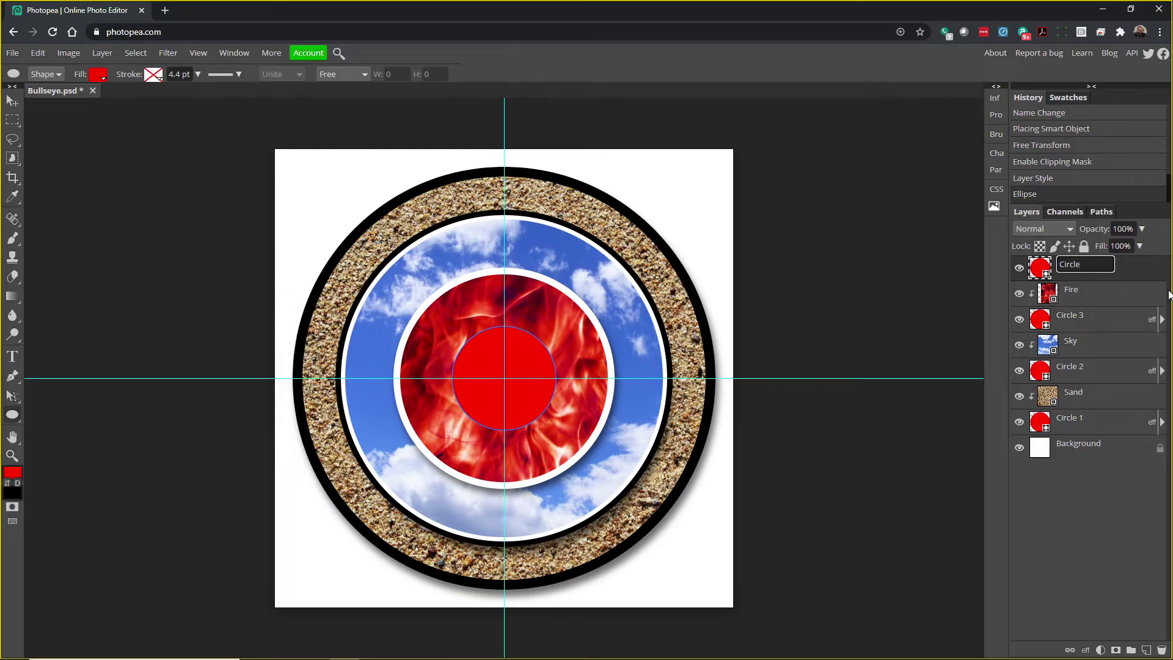
type(" 4")
key("Return")
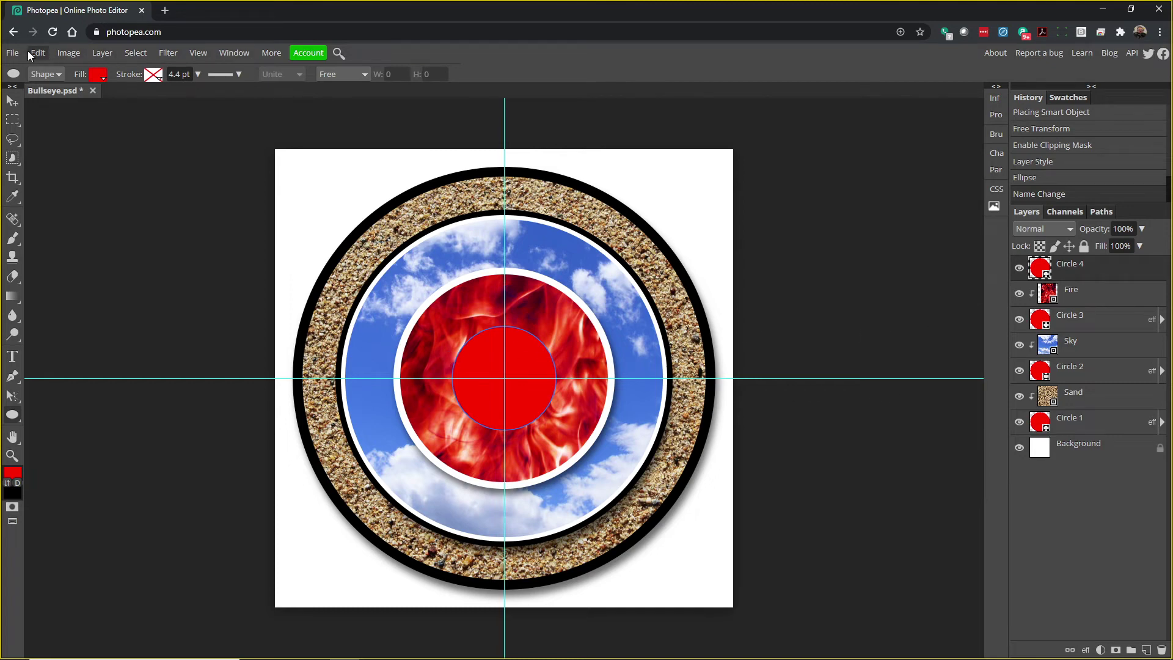
Step: Place the Water image from the project folder at its default size and clip it to the Circle 4 layer
left_click(12, 53)
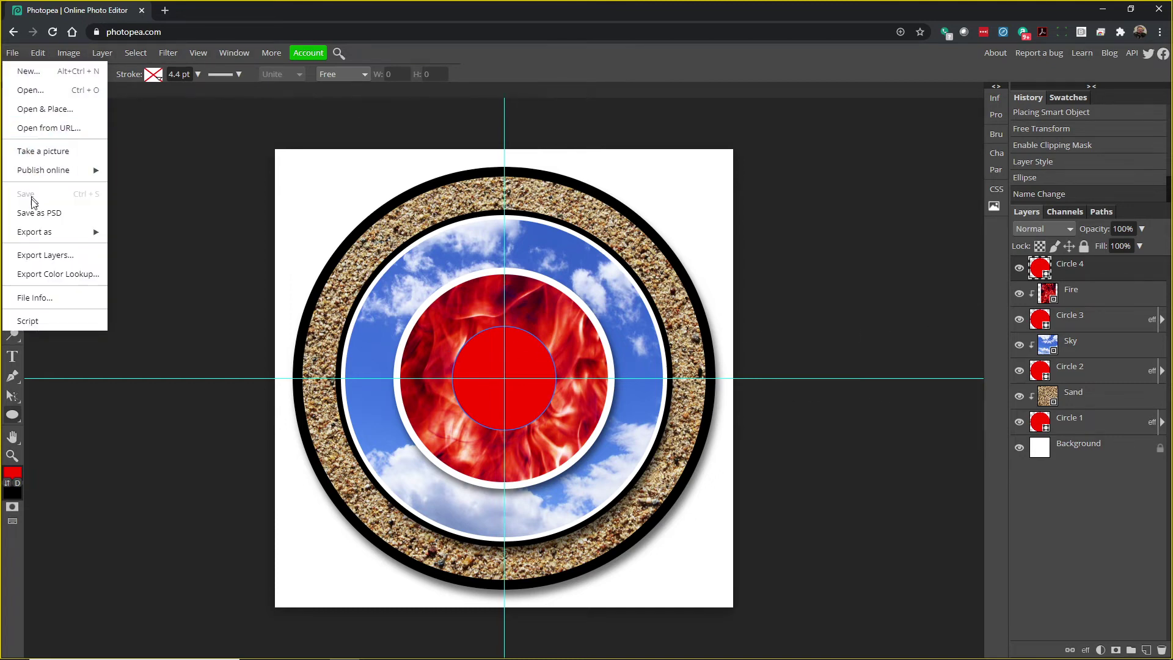
left_click(47, 115)
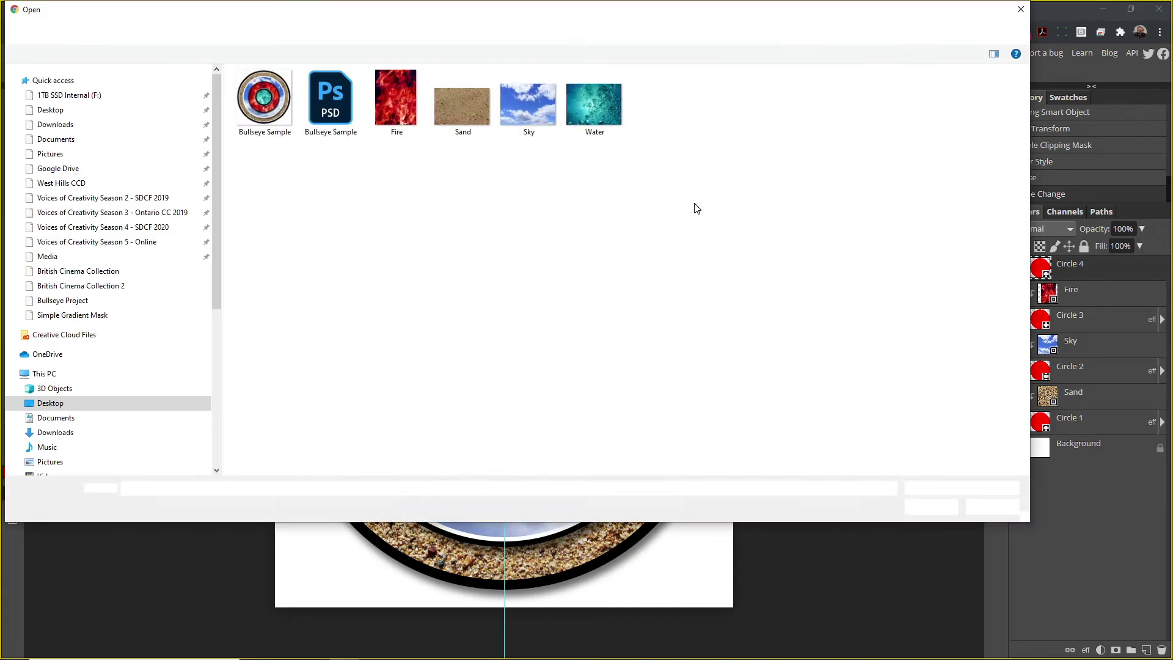
double_click(606, 101)
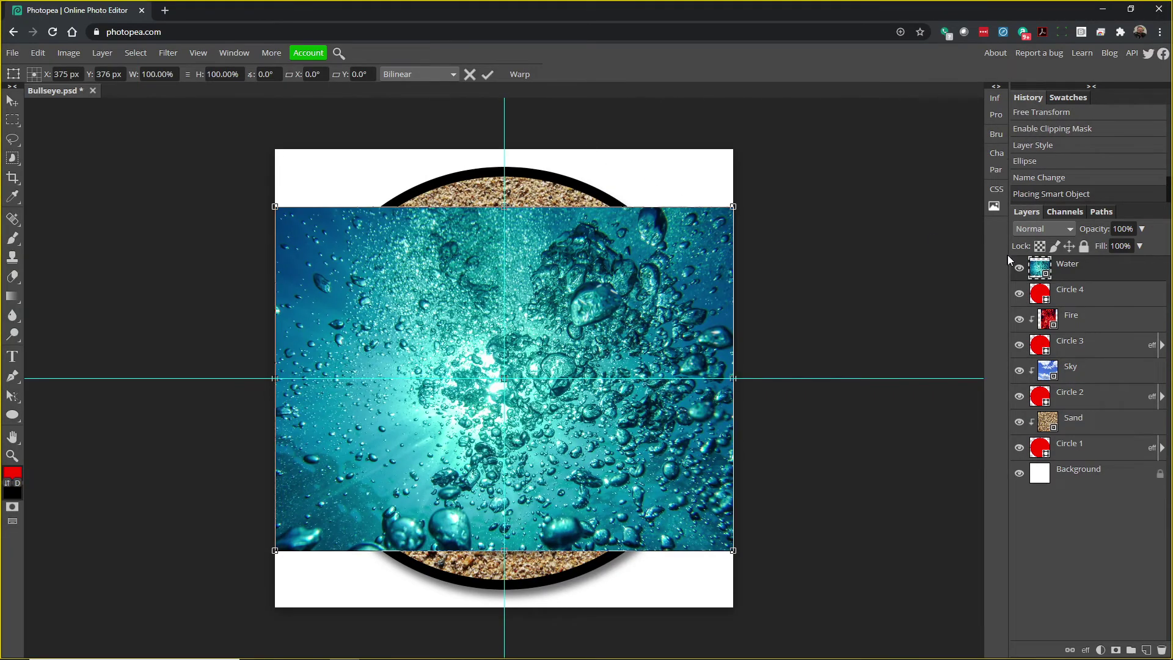
right_click(1087, 277)
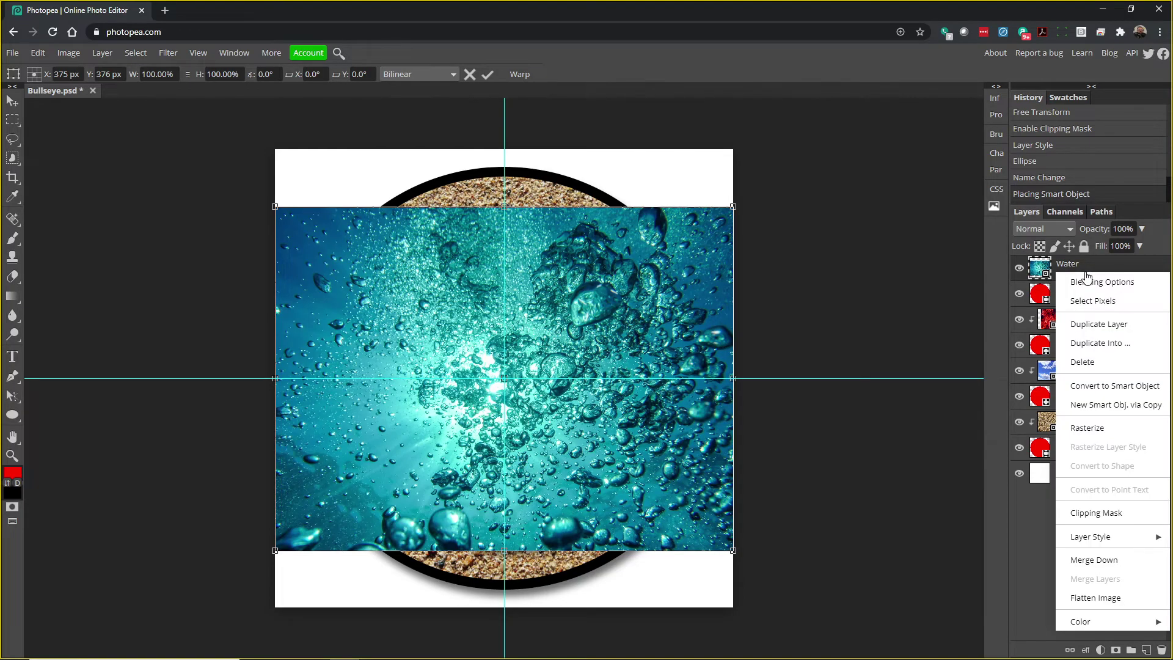
left_click(1096, 515)
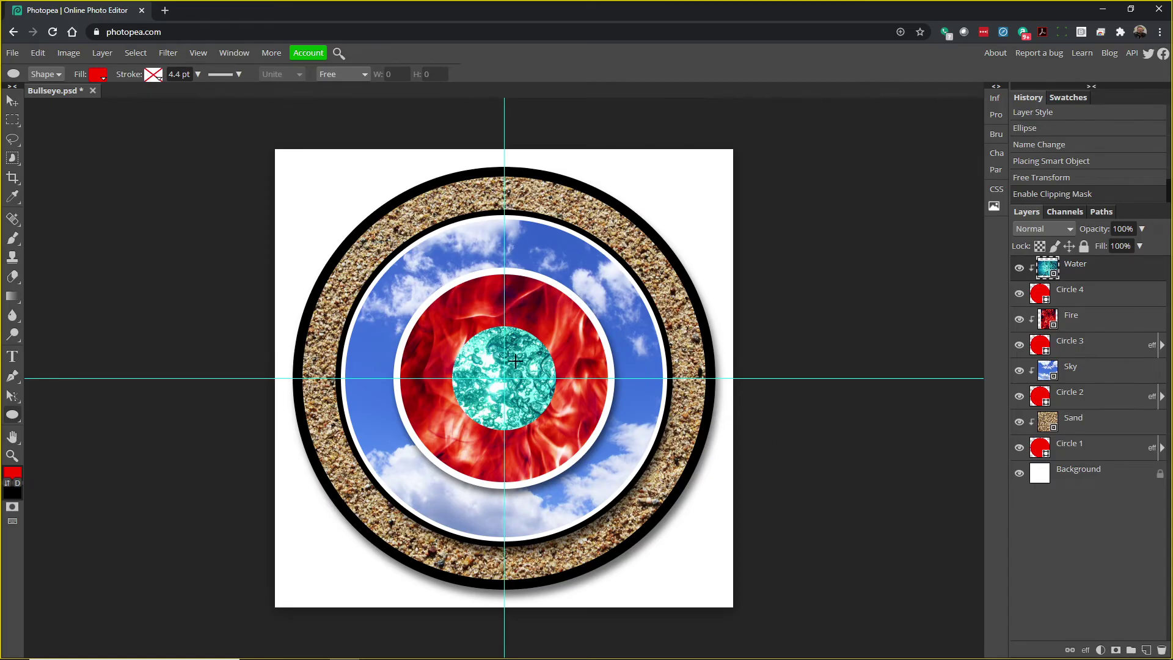
Step: Reposition the Water image inside Circle 4, shifting it slightly left and down so the bubbles fill the centre
left_click(11, 103)
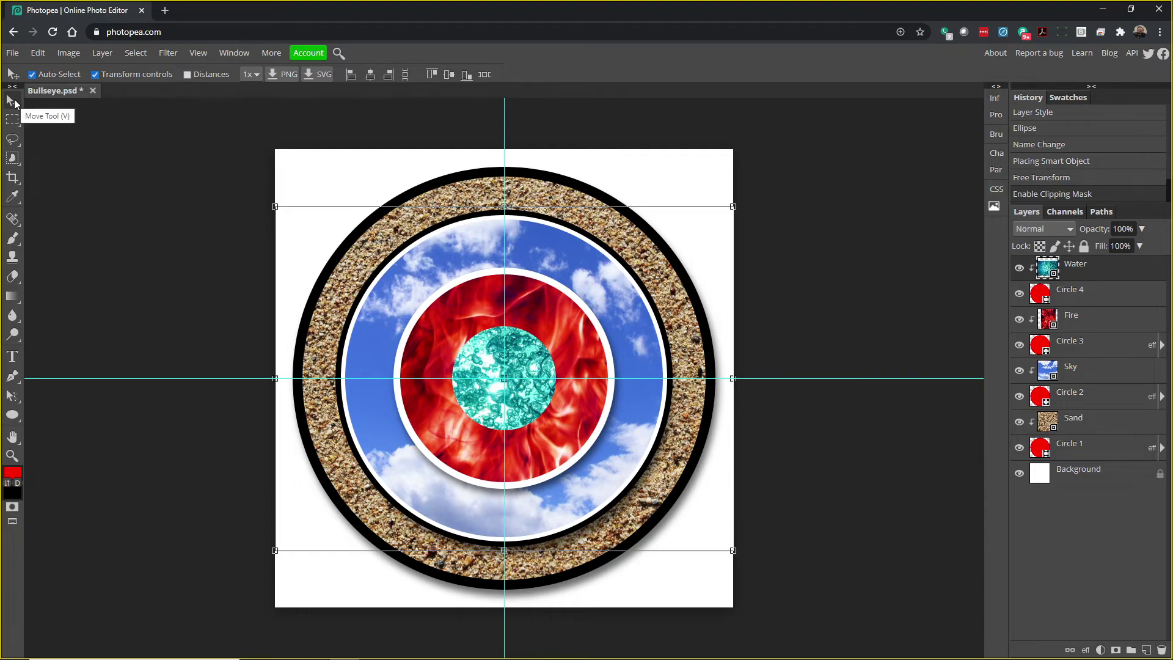
mouse_move(530, 364)
left_mouse_down()
mouse_move(516, 342)
mouse_move(468, 350)
mouse_move(460, 377)
mouse_move(472, 405)
mouse_move(482, 354)
mouse_move(549, 368)
mouse_move(445, 363)
mouse_move(518, 350)
mouse_move(530, 359)
left_mouse_up()
left_click(1067, 318)
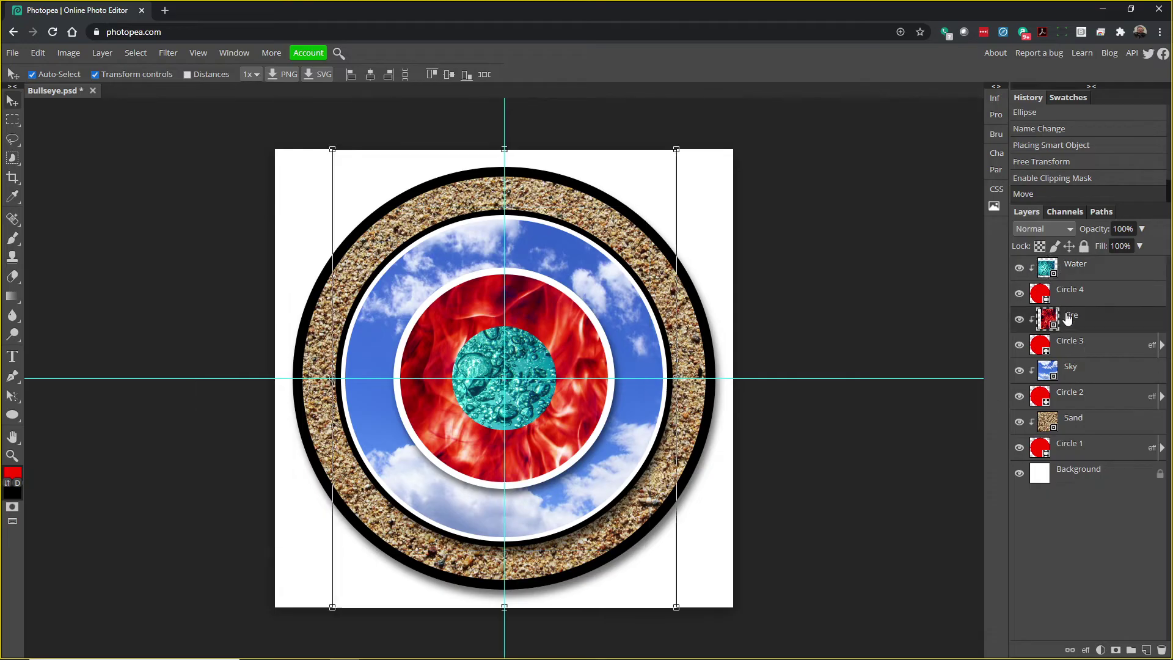
left_click_drag(718, 281, 569, 330)
left_click(1080, 369)
left_click_drag(625, 360, 593, 361)
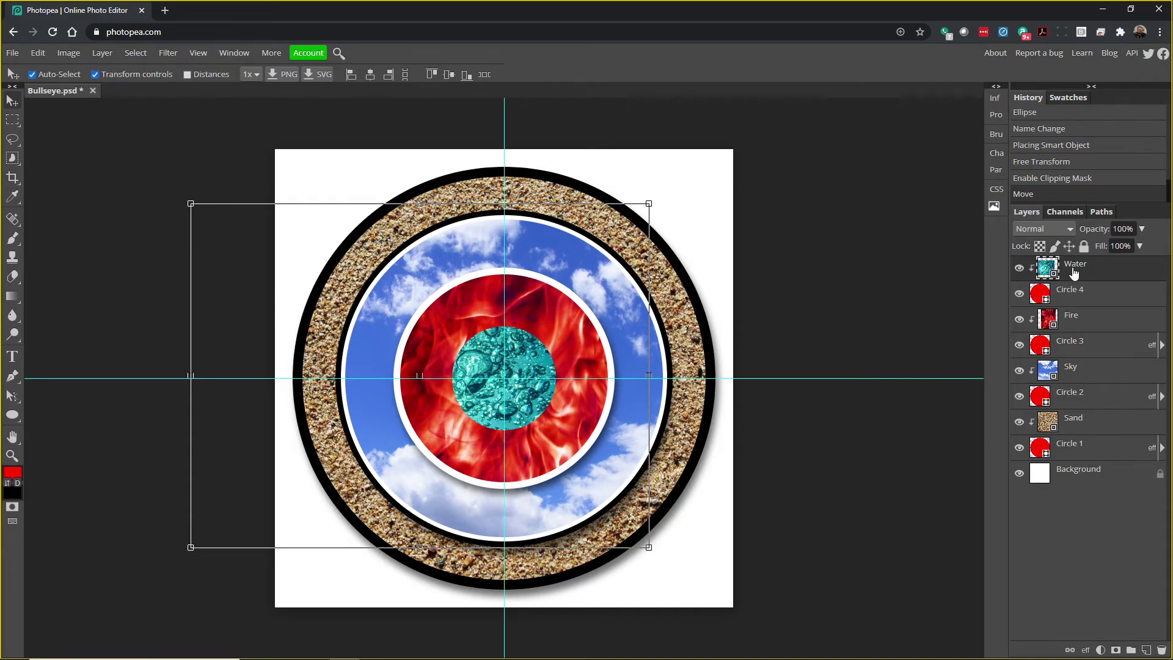
left_click_drag(524, 358, 583, 358)
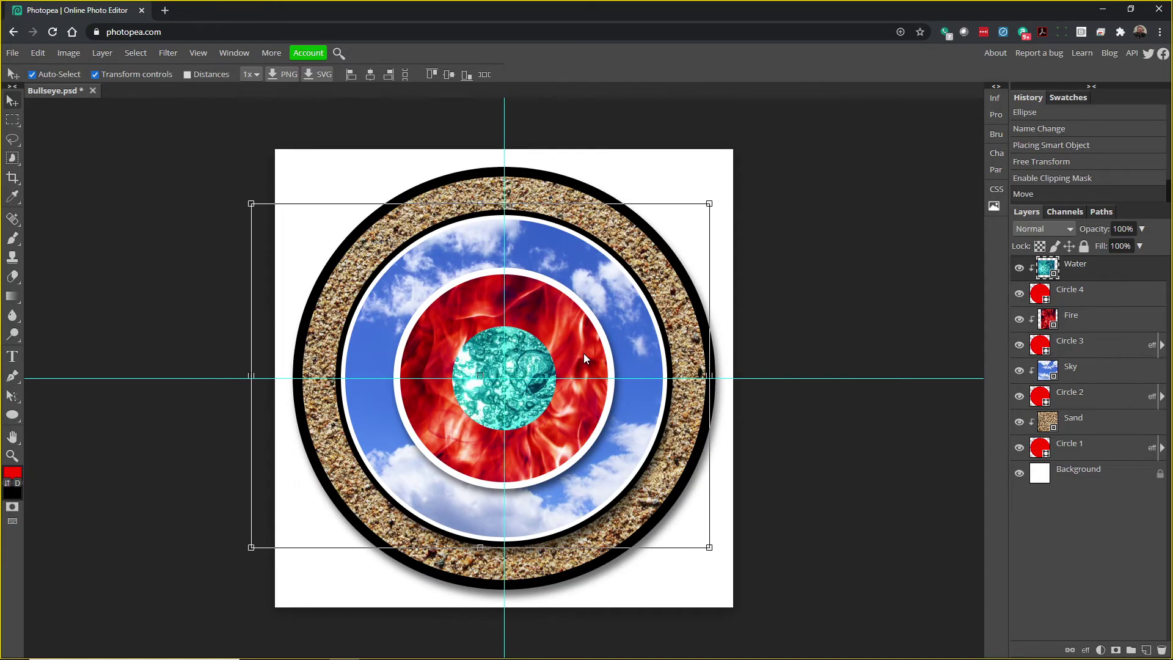
left_click(1078, 419)
mouse_move(648, 258)
left_mouse_down()
mouse_move(631, 246)
mouse_move(640, 278)
left_mouse_up()
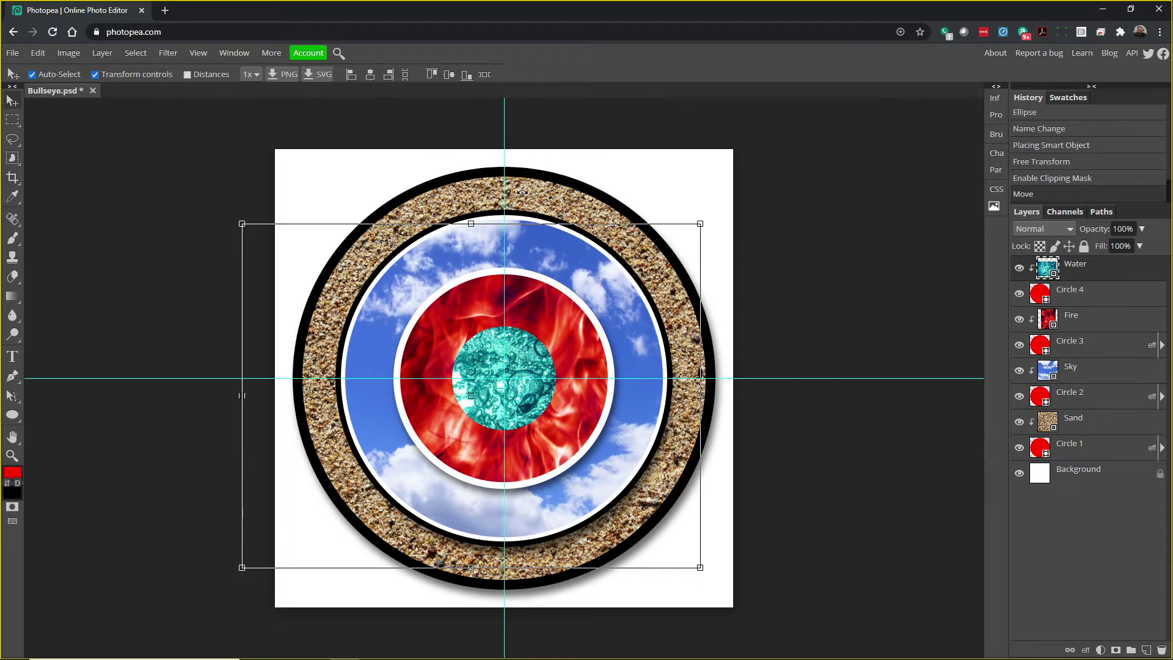
Step: Shift the Fire image slightly to the left within Circle 3
left_click(573, 132)
left_click_drag(548, 191, 540, 193)
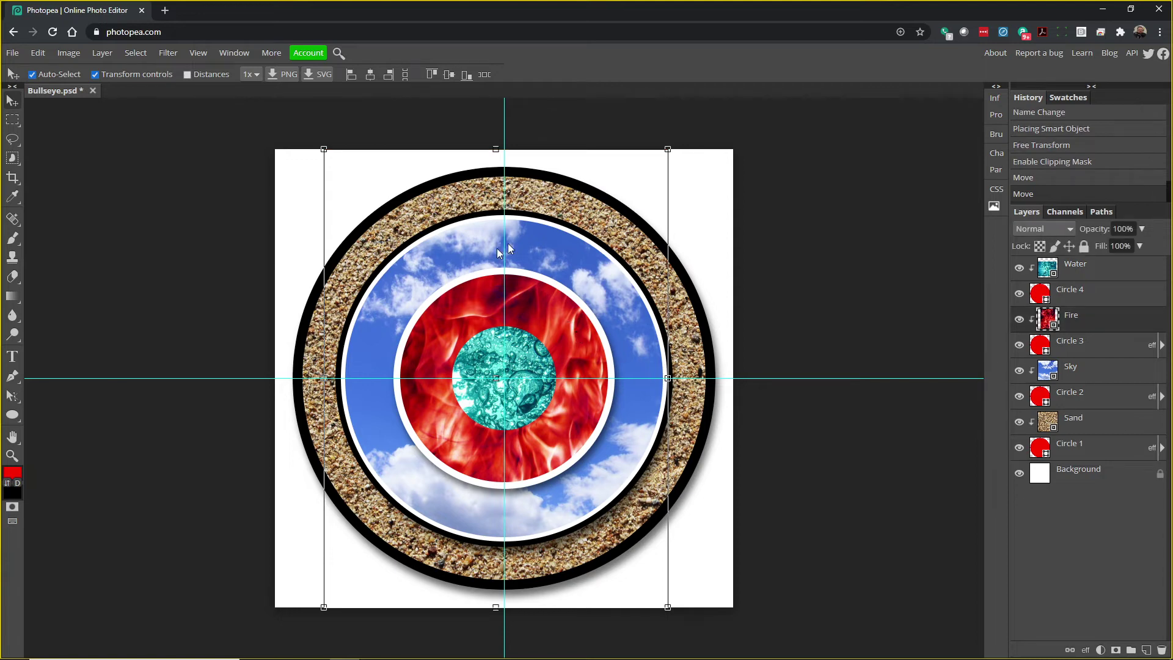
key("ctrl+t")
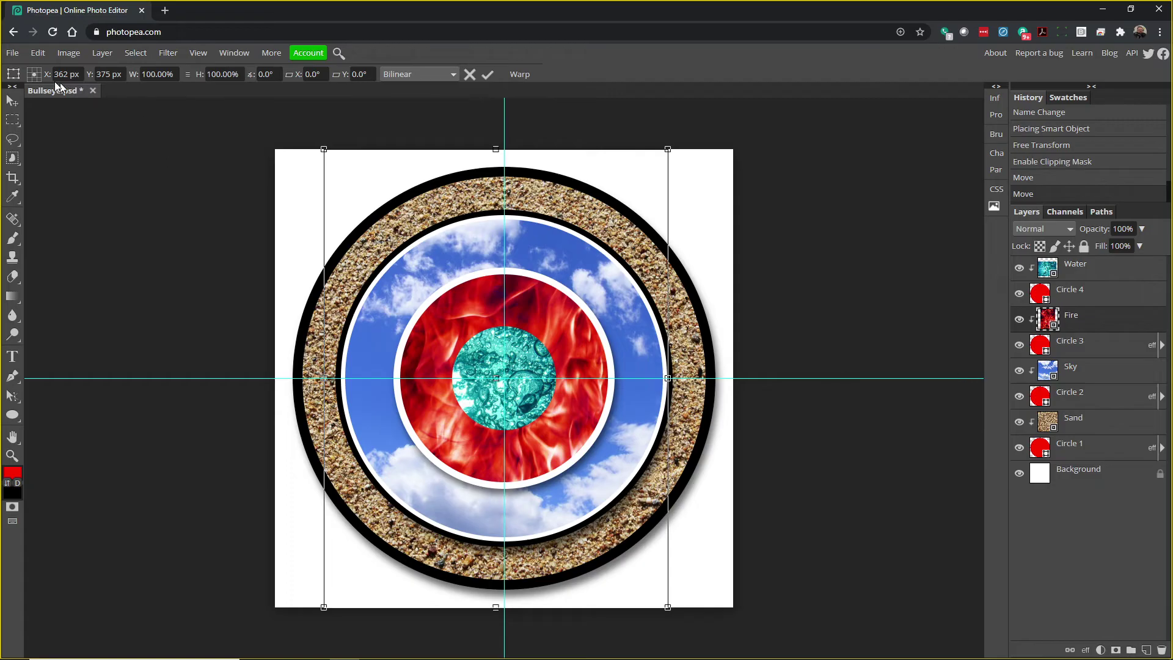
left_click(9, 106)
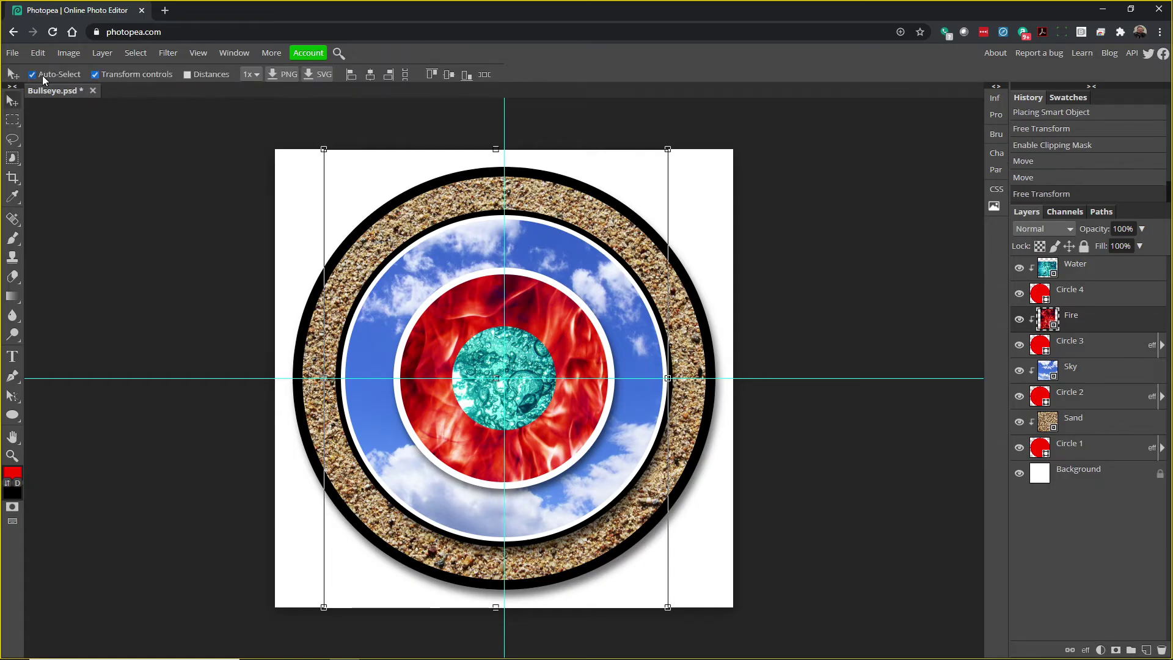
Step: With Auto-Select switched off, nudge the Sand image slightly up and right within its ring, and re-enable Auto-Select
left_click(33, 74)
left_click(1066, 420)
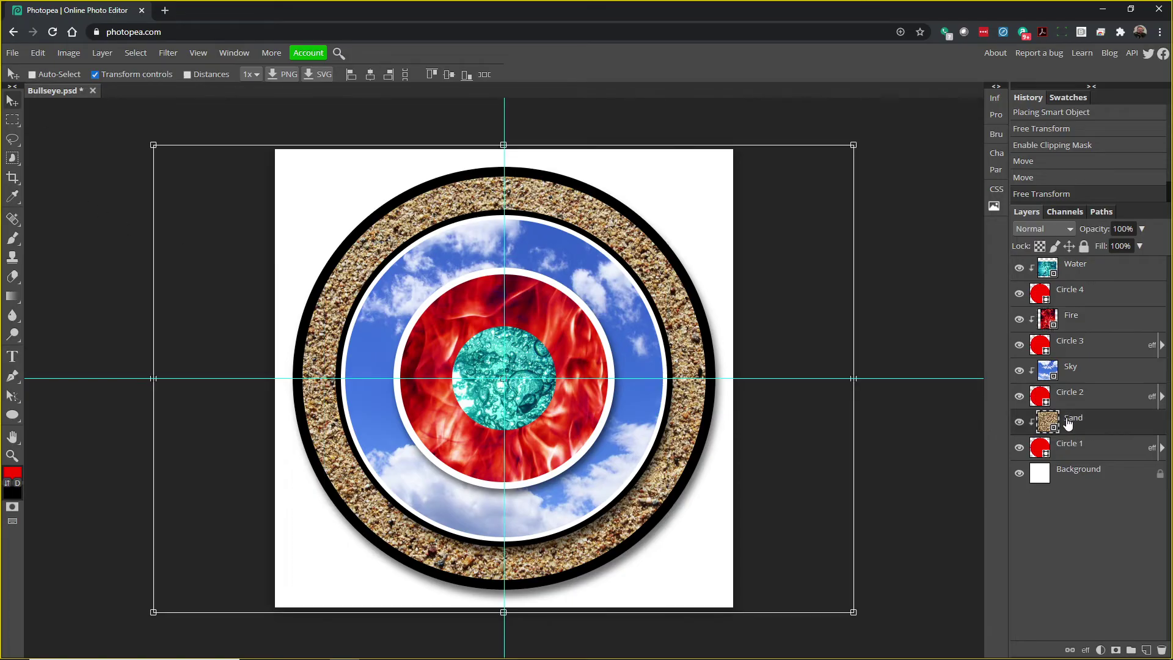
mouse_move(651, 279)
left_mouse_down()
mouse_move(651, 253)
mouse_move(654, 272)
left_mouse_up()
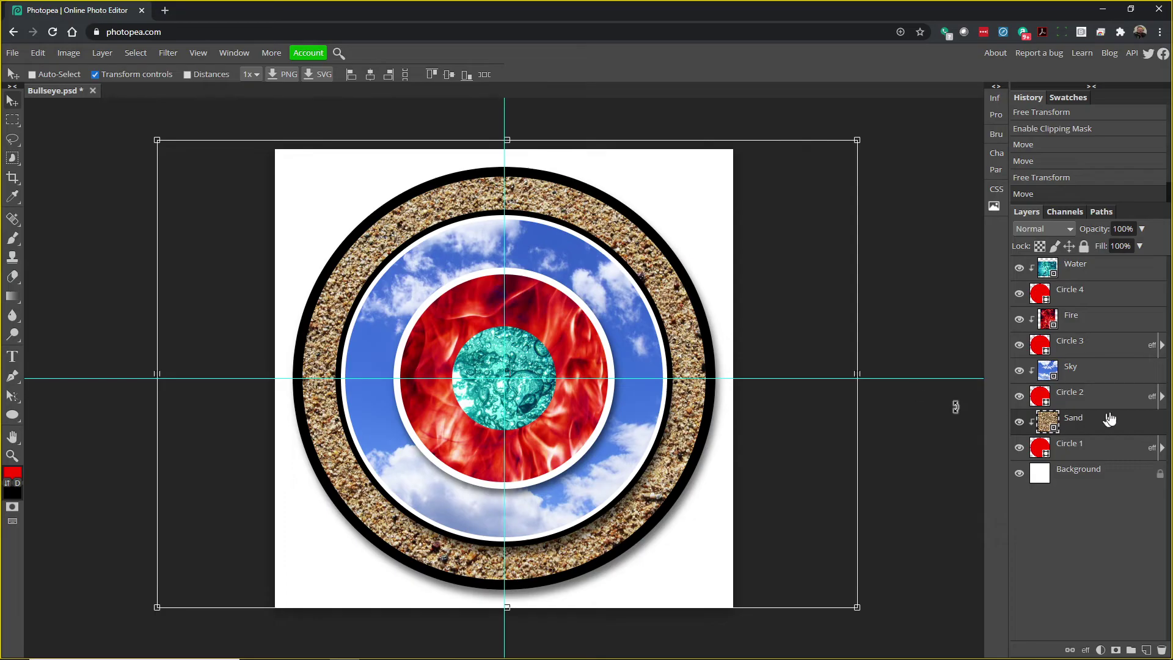
left_click(1066, 367)
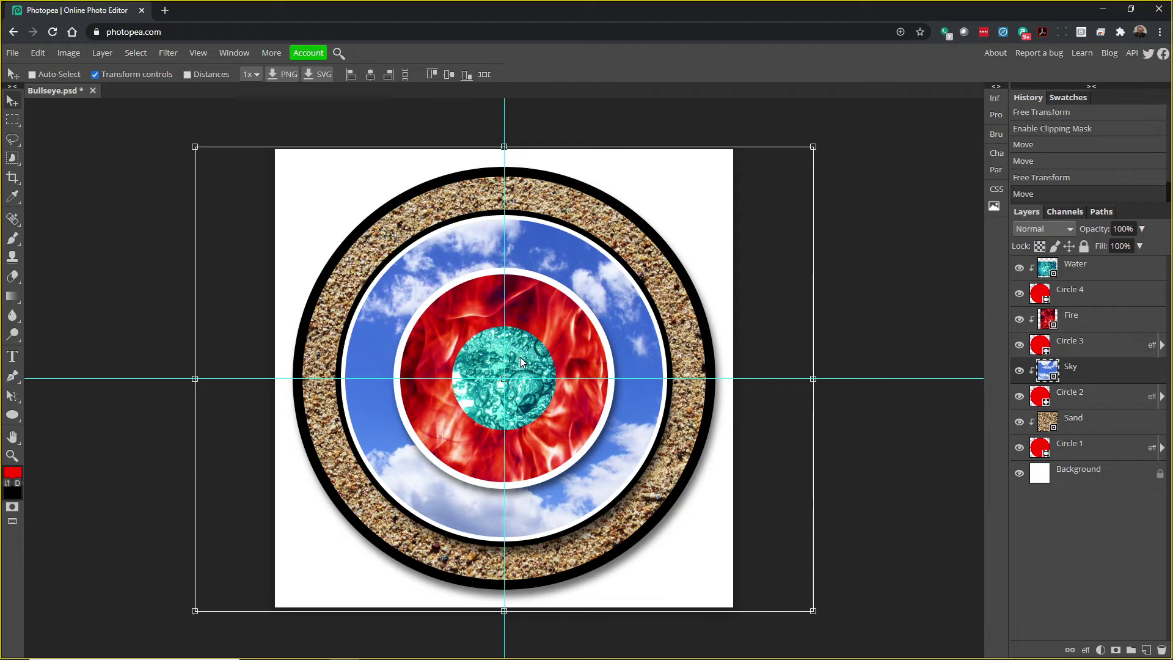
left_click(32, 74)
Step: Give the Circle 4 layer a black inside Stroke of 7 px and a Drop Shadow with a distance of 10 px
left_click(1096, 296)
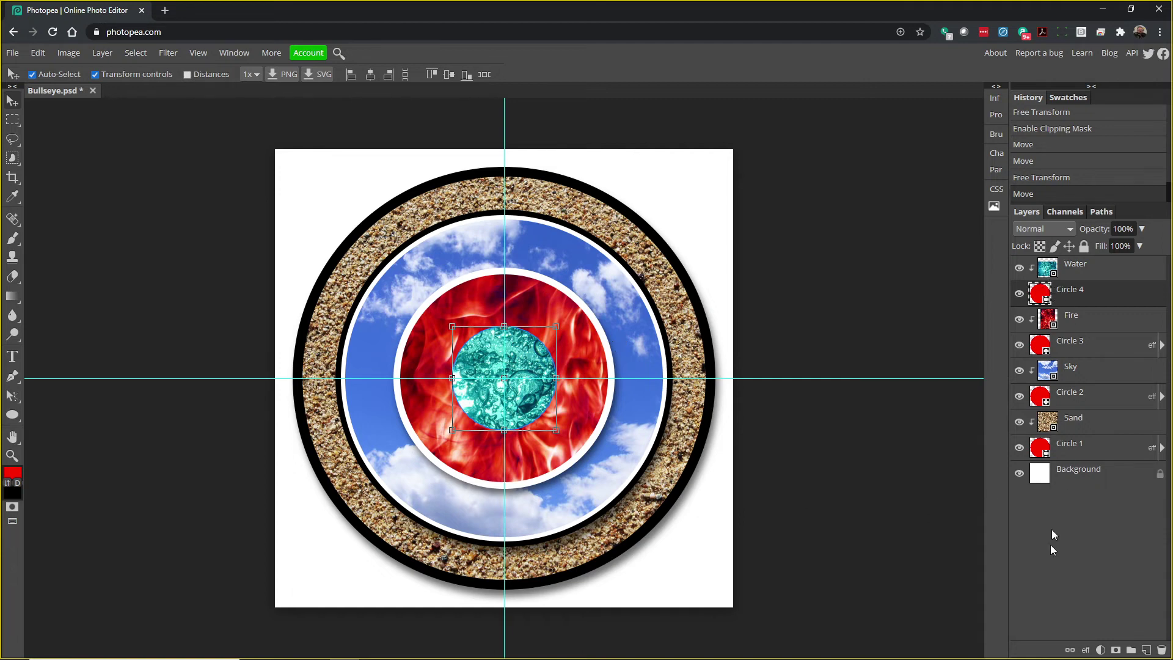
left_click(1084, 650)
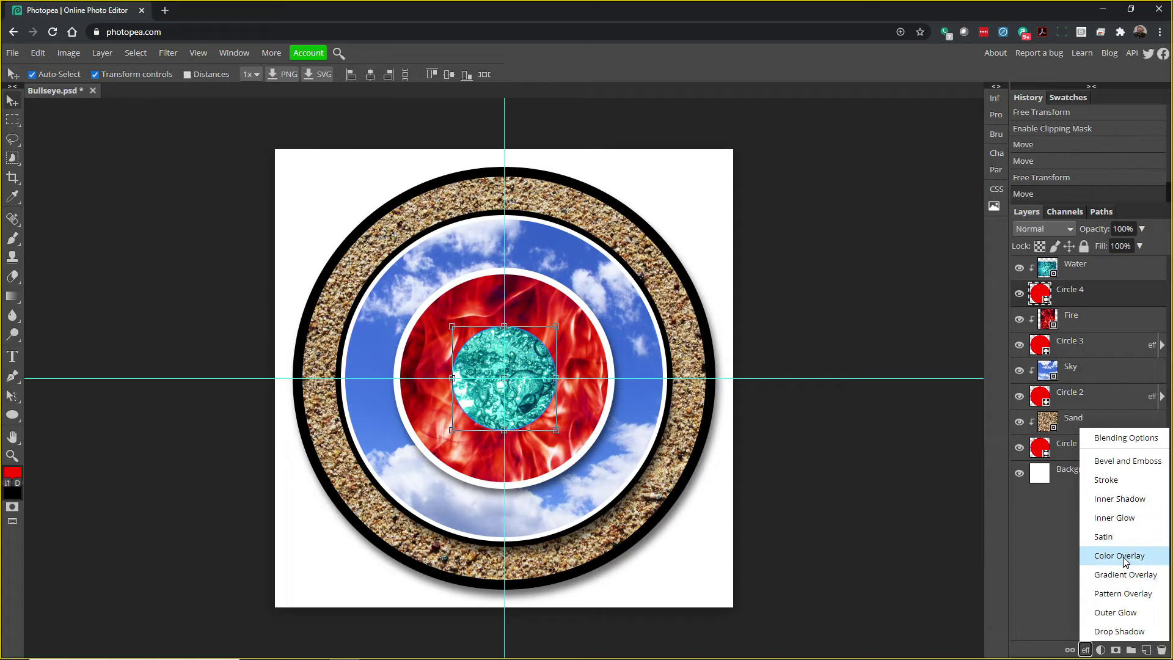
left_click(1110, 481)
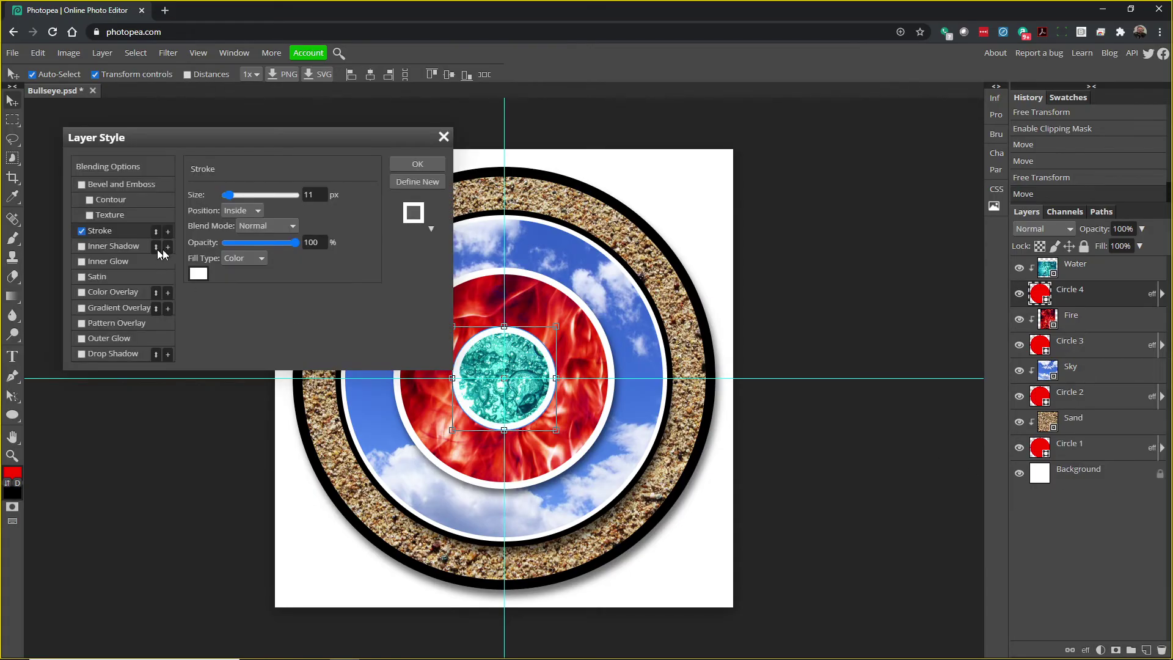
left_click(198, 274)
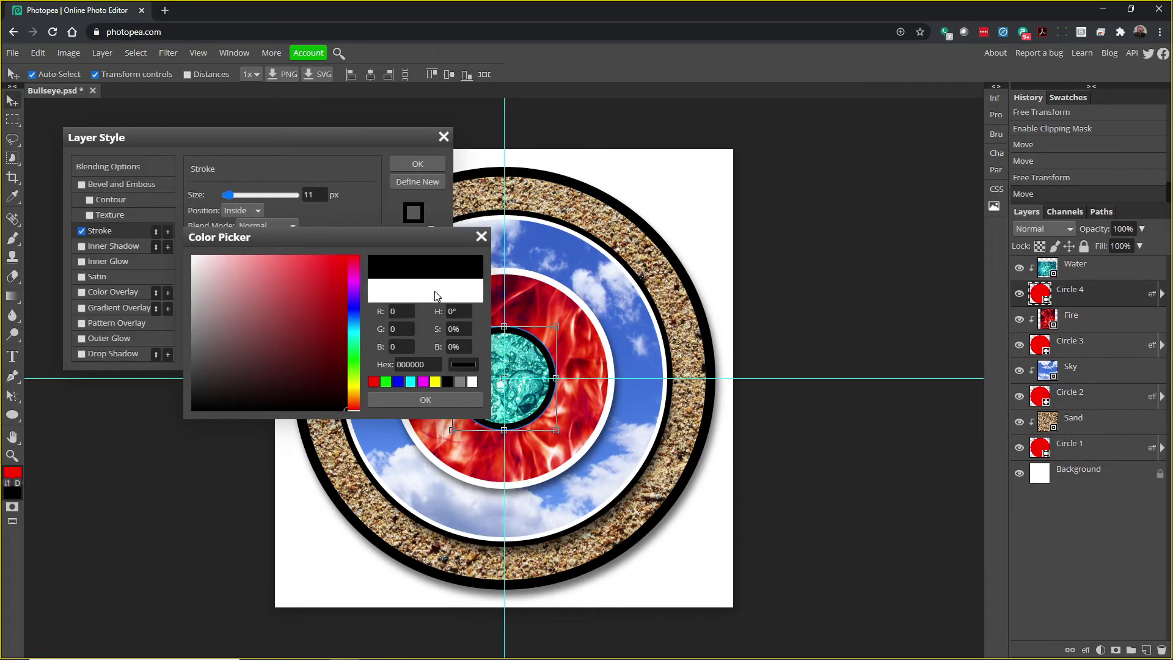
left_click(412, 400)
left_click_drag(227, 195, 228, 197)
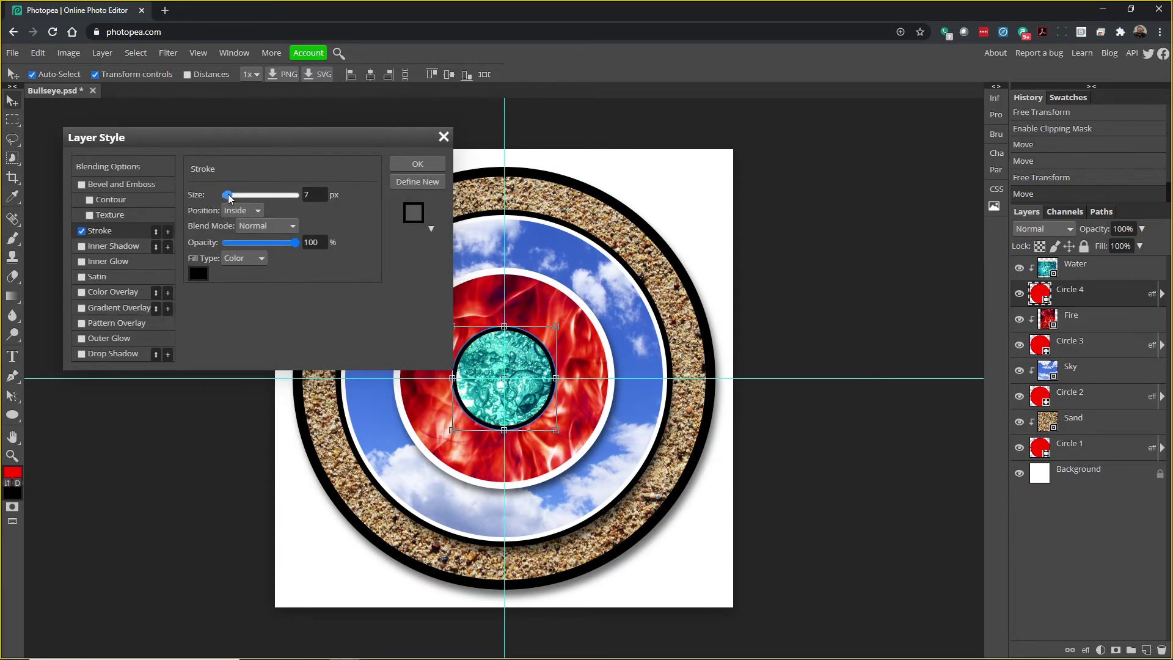
left_click(80, 351)
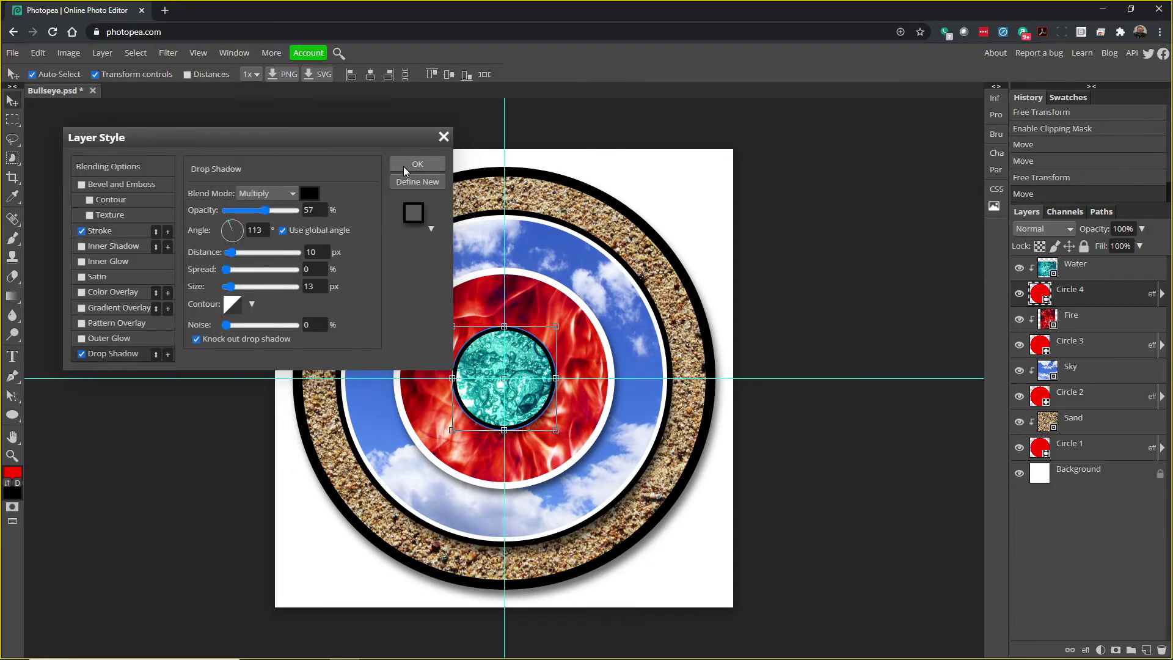
left_click_drag(383, 130, 408, 120)
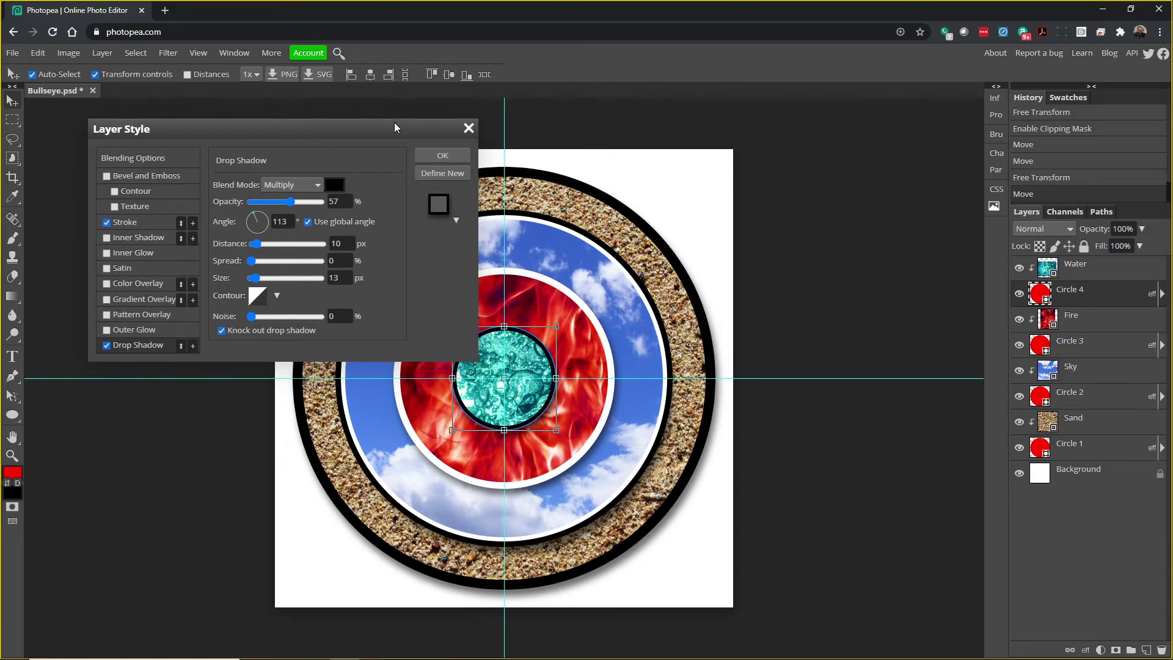
Step: Try the Bevel and Emboss, Satin and Pattern Overlay effects on Circle 4, switching each one off again
left_click(106, 177)
left_click(106, 176)
left_click(115, 268)
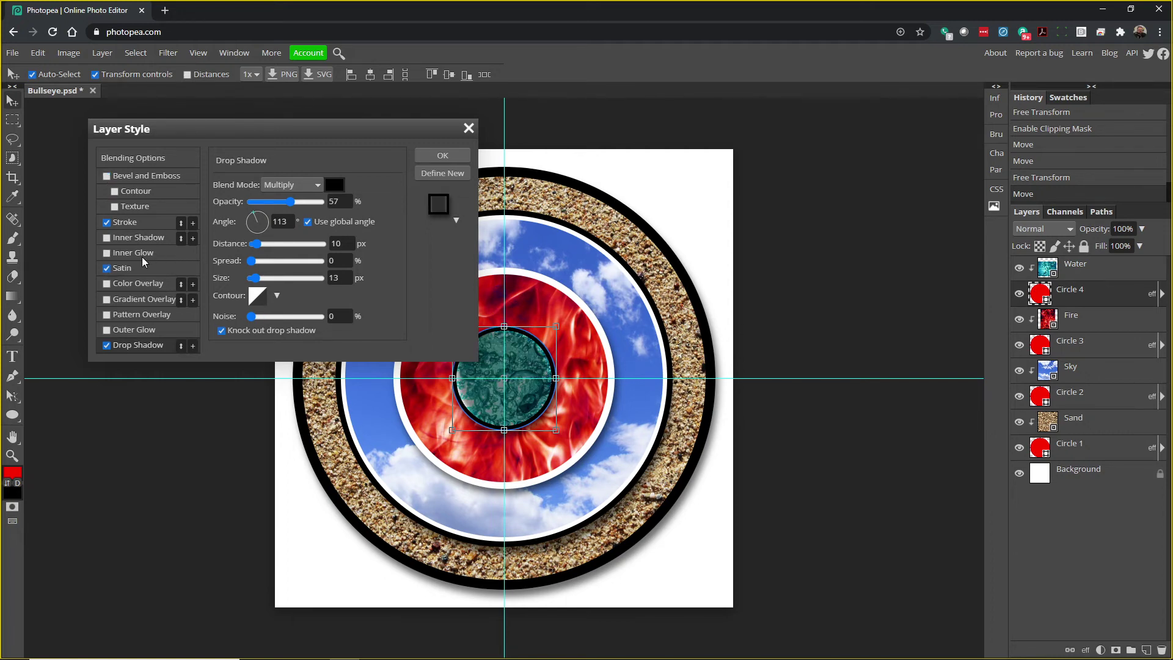
left_click(129, 268)
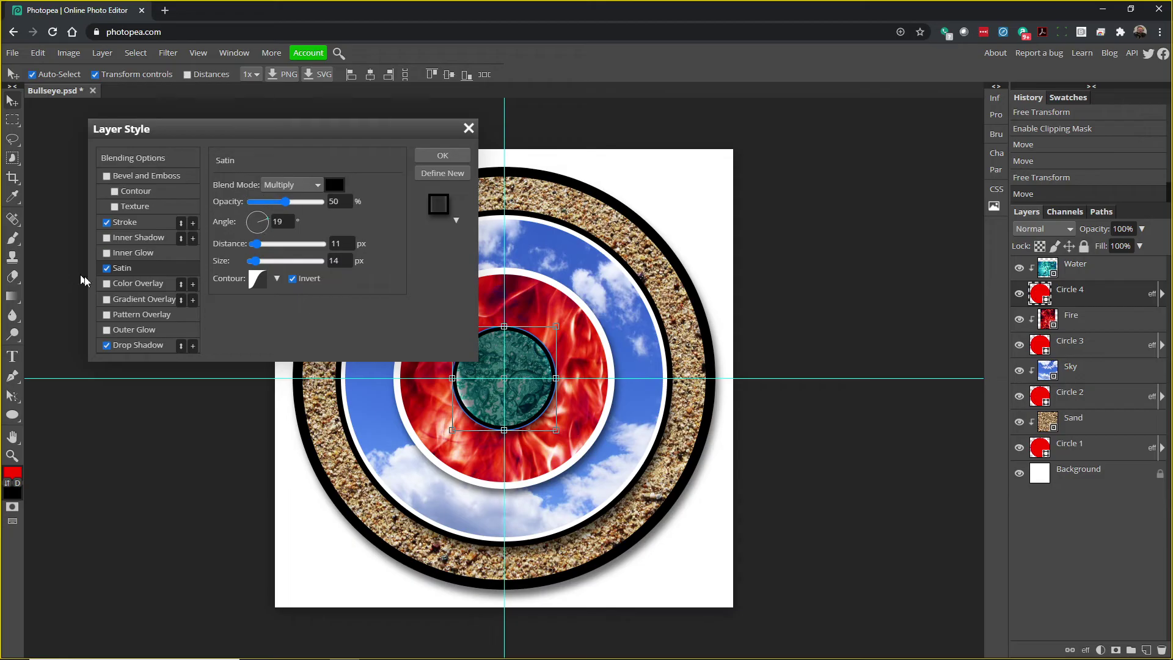
left_click(108, 269)
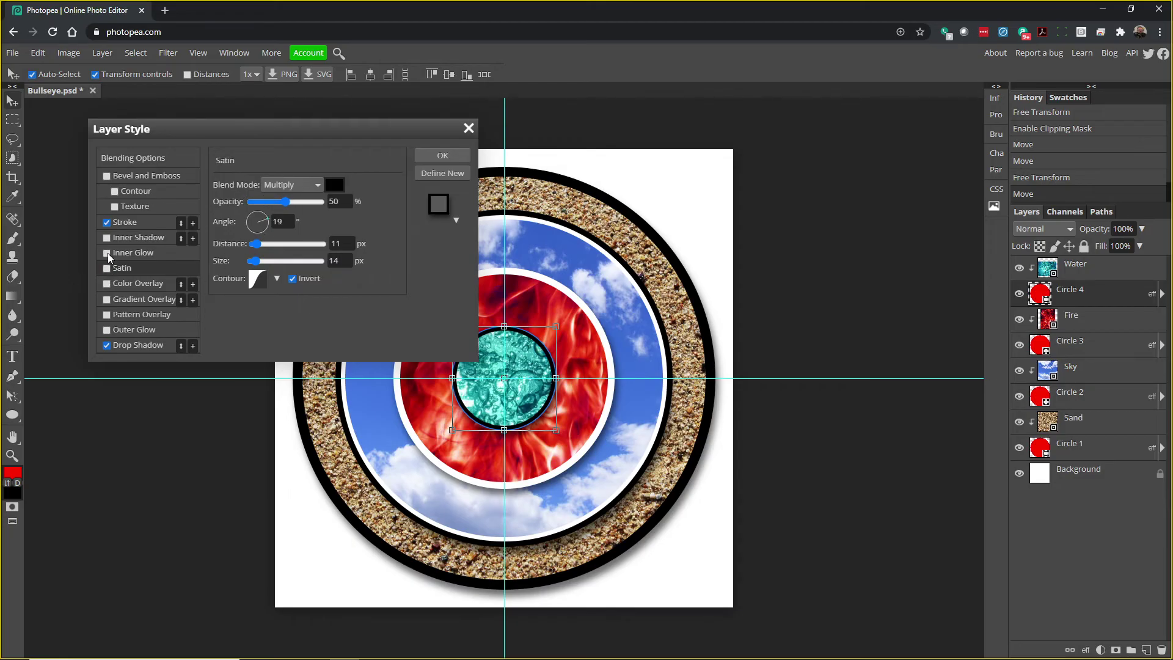
left_click(107, 317)
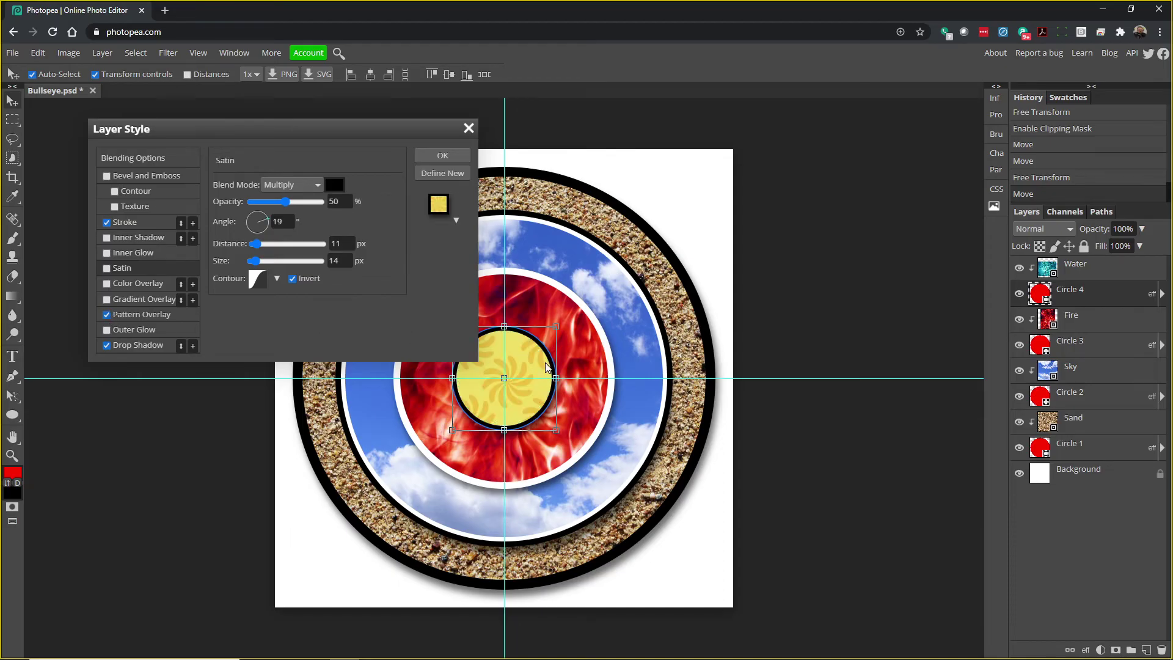
left_click(107, 314)
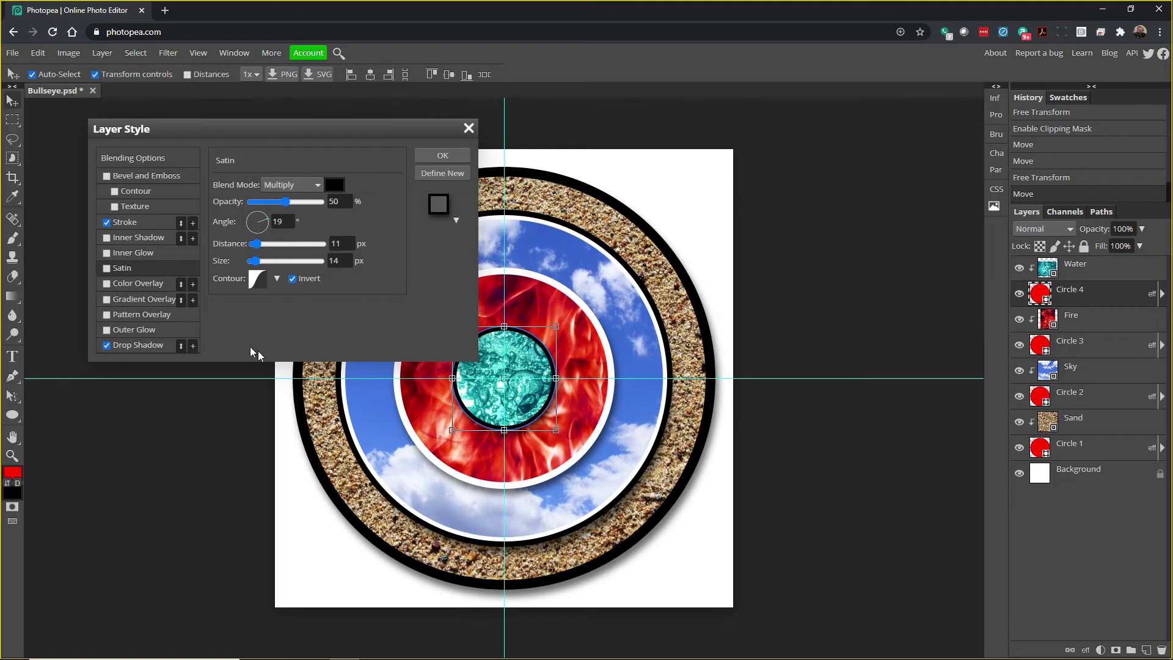
Step: Apply the Stroke and Drop Shadow layer style to Circle 4
left_click(442, 157)
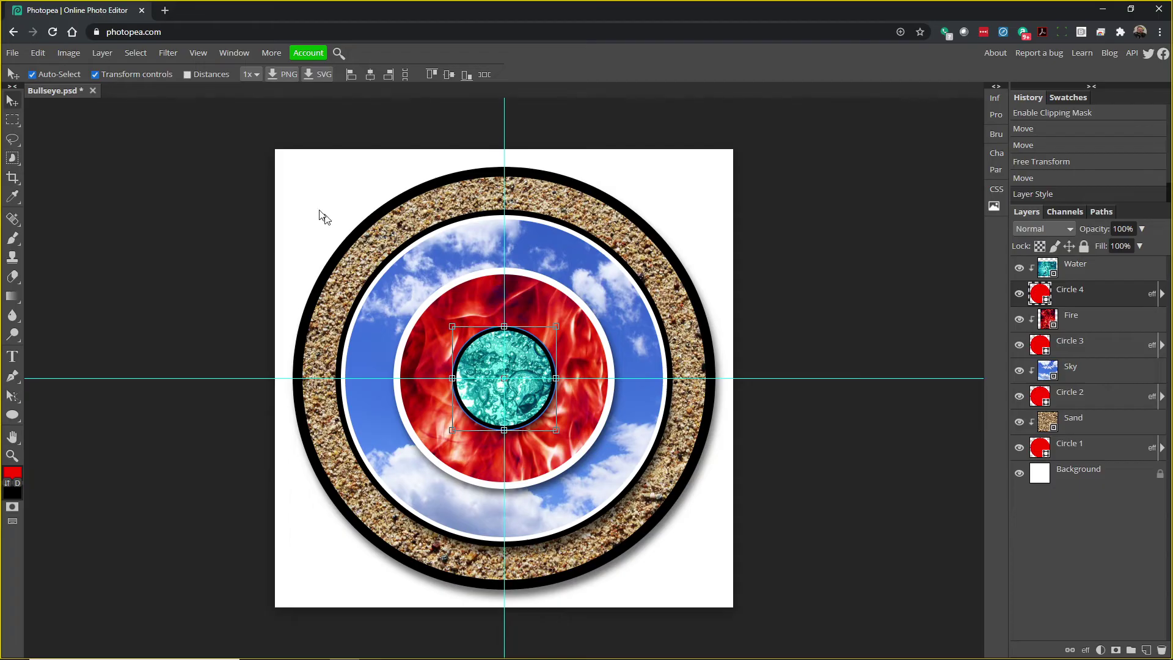
Step: Save the bullseye document as a PSD file
left_click(11, 54)
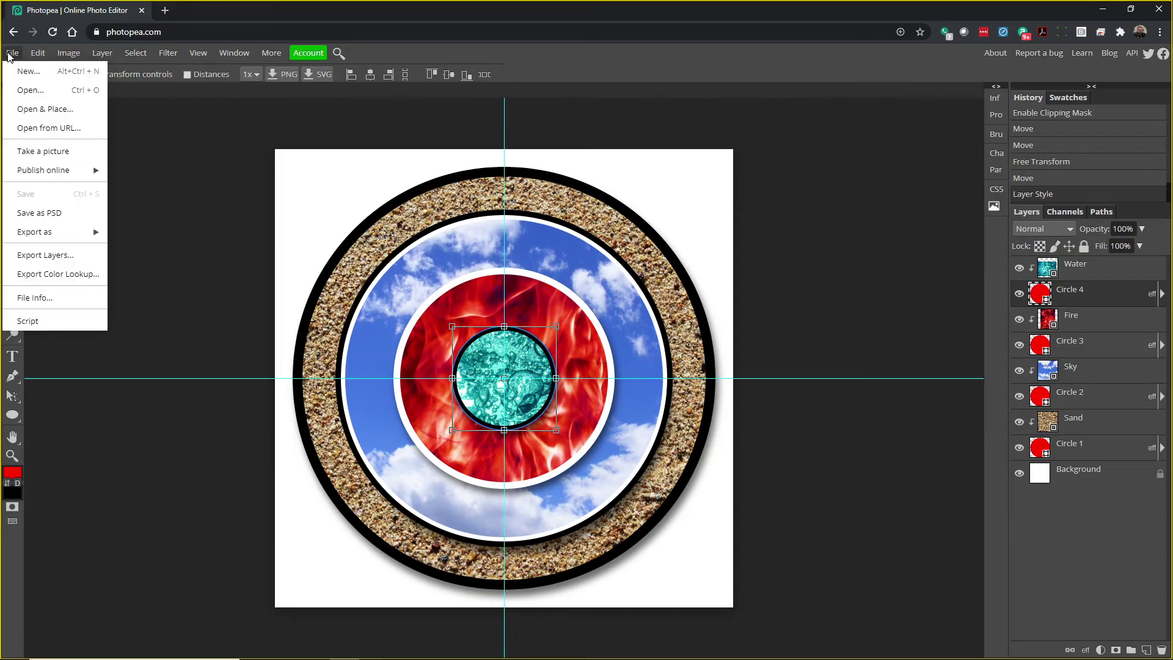
left_click(53, 213)
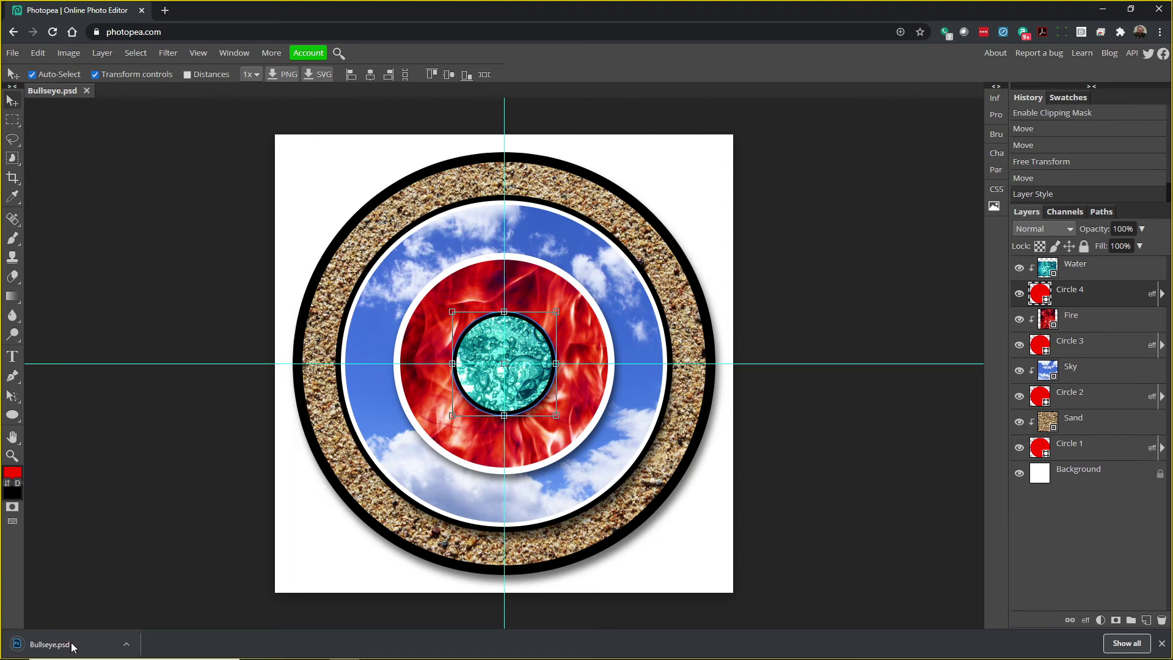
Step: Switch Circle 4's Stroke effect off and on again, and try the layer's opacity, leaving it at 100%
left_click(1162, 295)
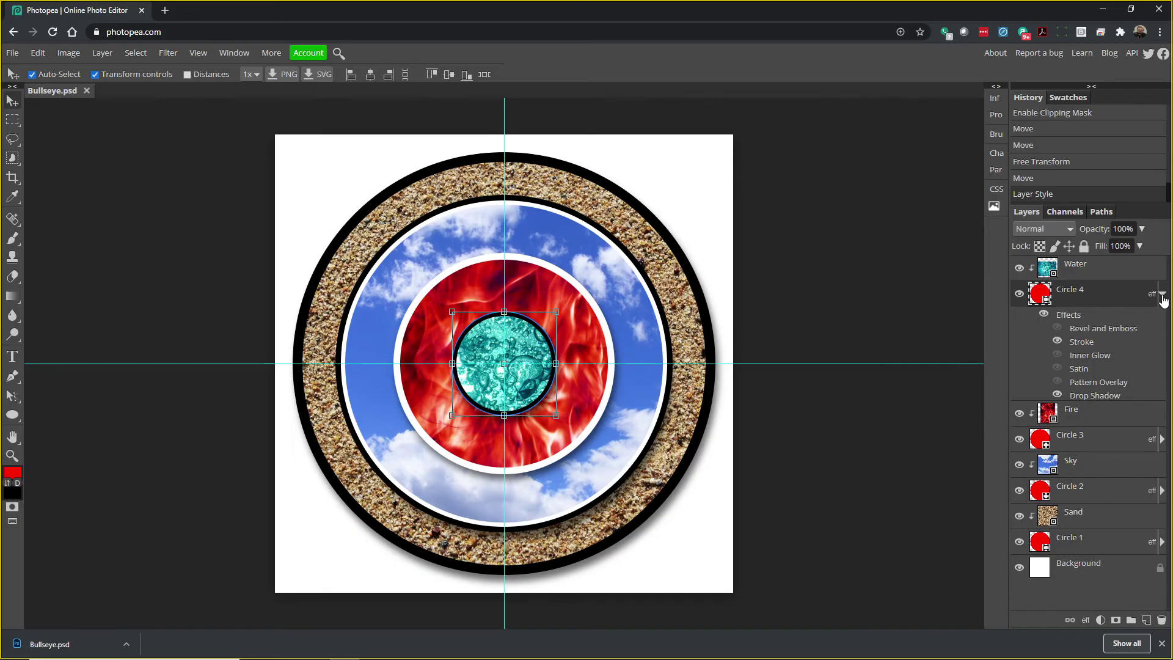
left_click(1057, 342)
left_click(1057, 343)
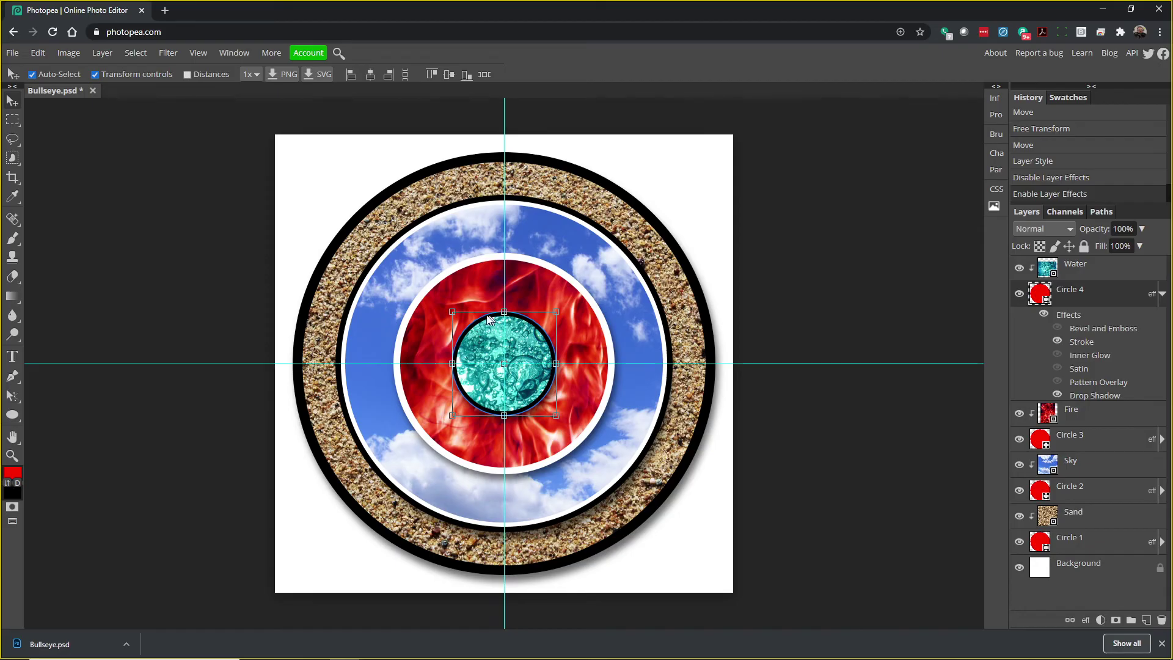
left_click(1162, 295)
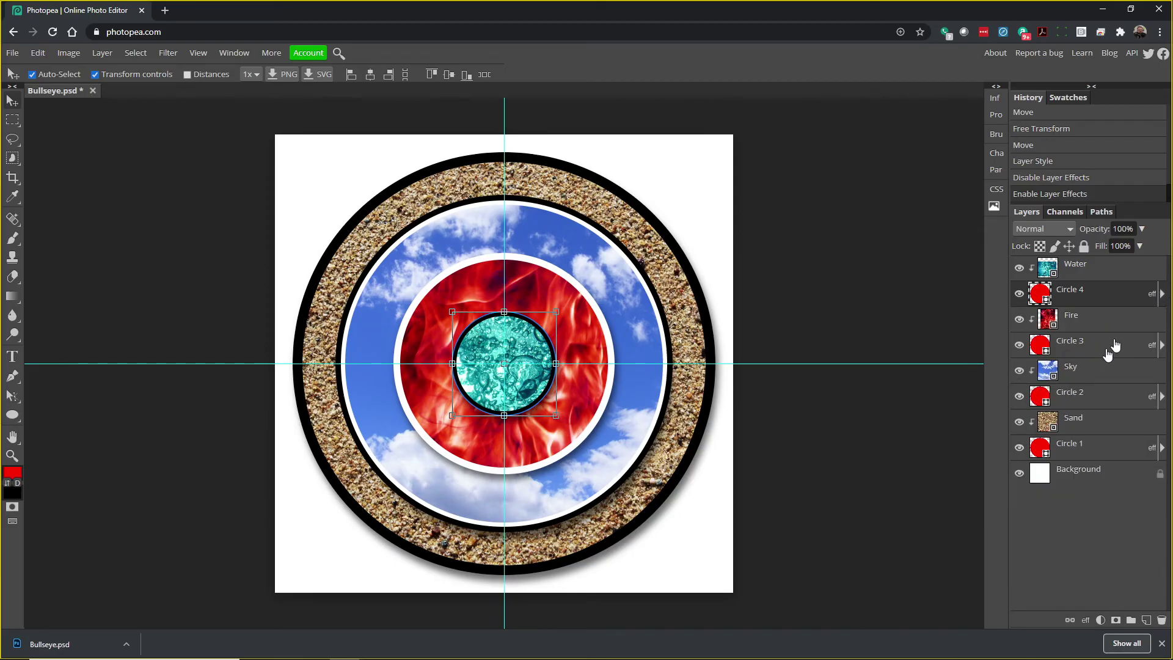
left_click(1141, 228)
mouse_move(1144, 247)
left_mouse_down()
mouse_move(1112, 251)
mouse_move(1148, 251)
left_mouse_up()
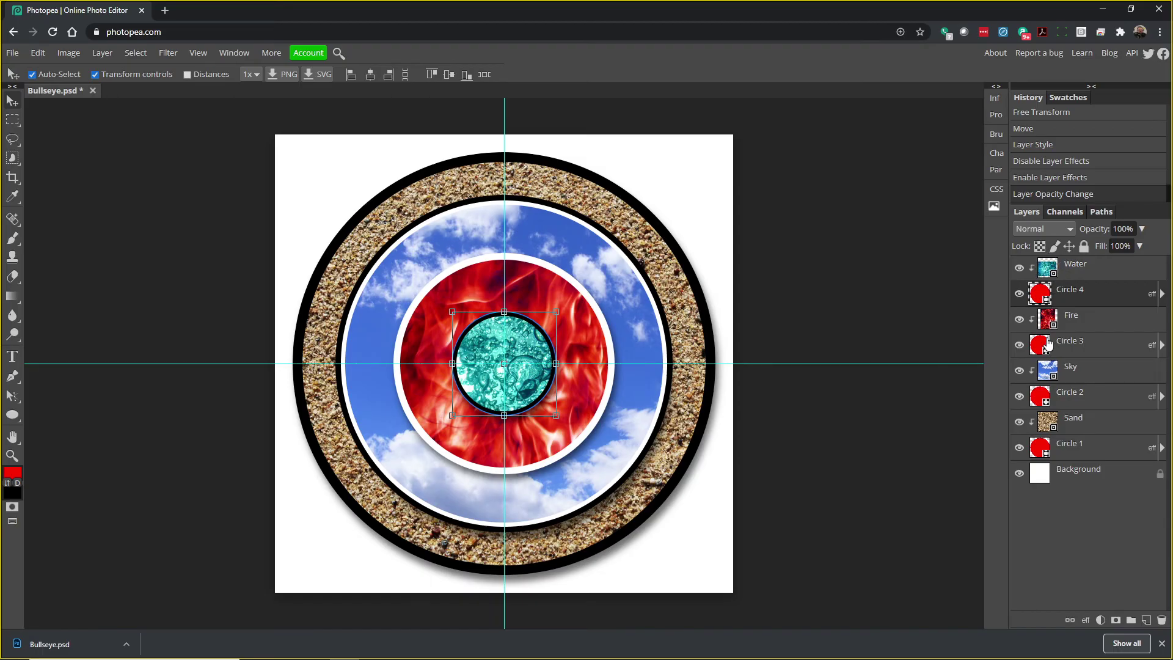
Step: Export the bullseye as a JPG at 750 by 750 px with 70% quality, checking the preview before saving
left_click(10, 55)
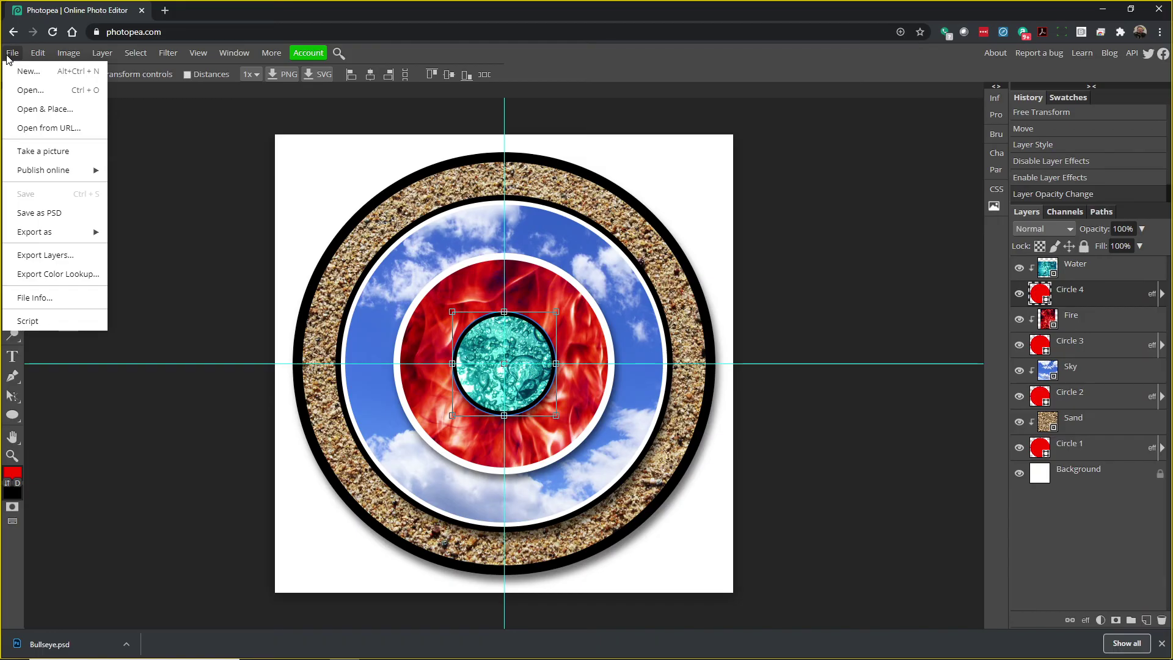
mouse_move(23, 238)
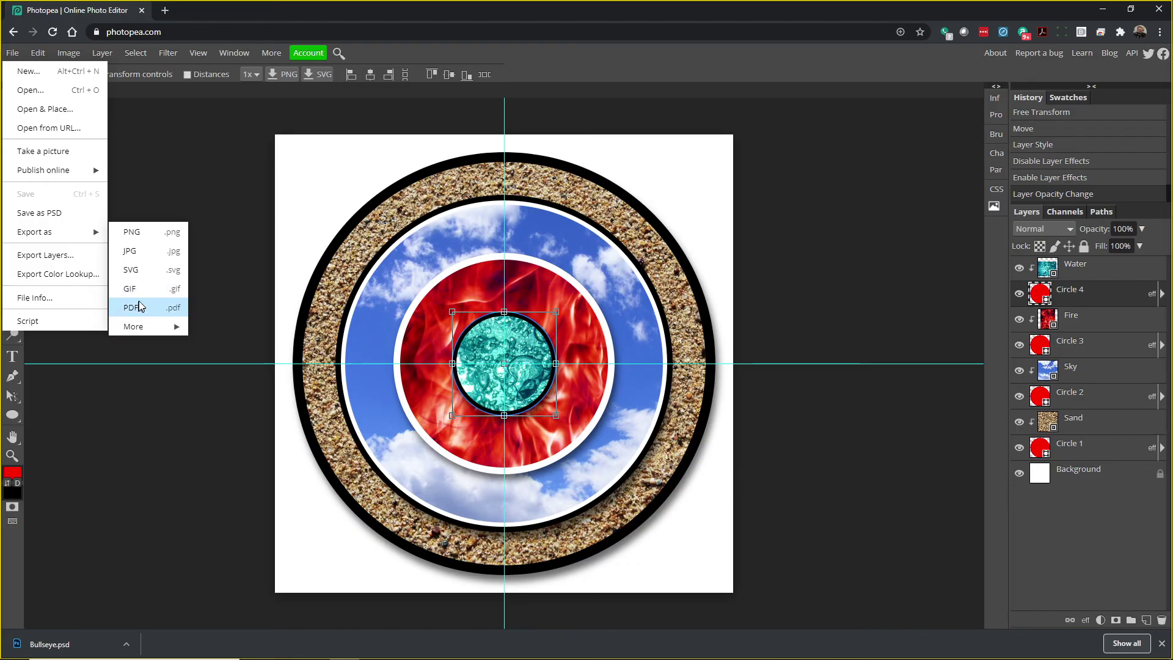
left_click(152, 257)
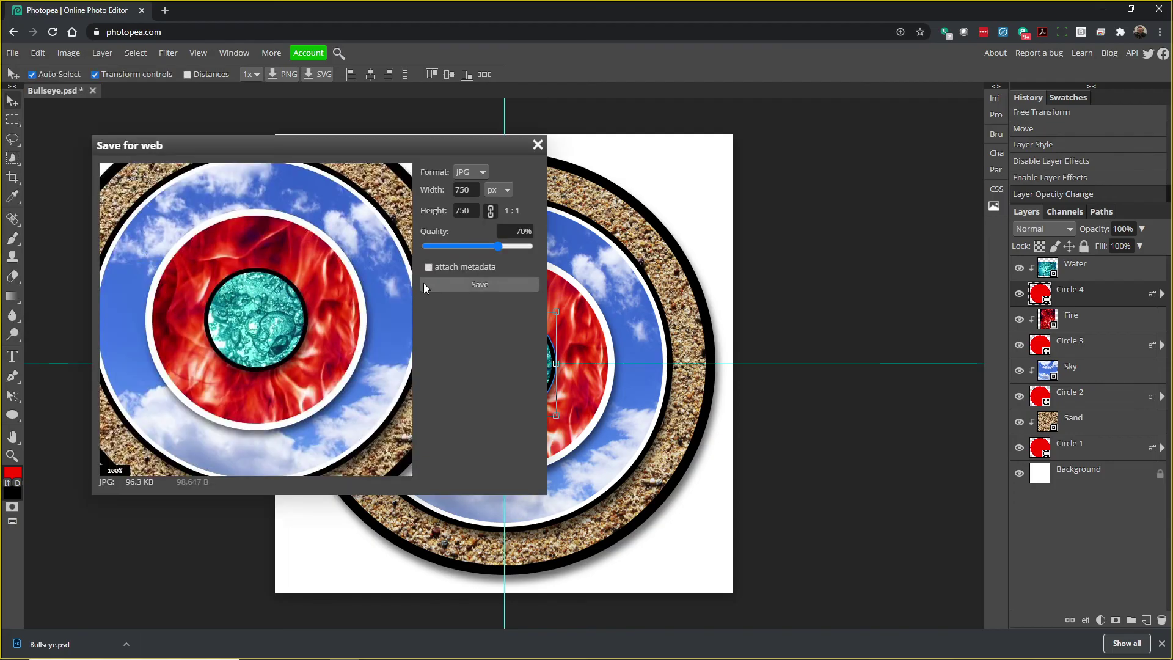
mouse_move(312, 284)
left_mouse_down()
mouse_move(293, 388)
mouse_move(426, 310)
mouse_move(281, 366)
mouse_move(291, 304)
mouse_move(325, 289)
left_mouse_up()
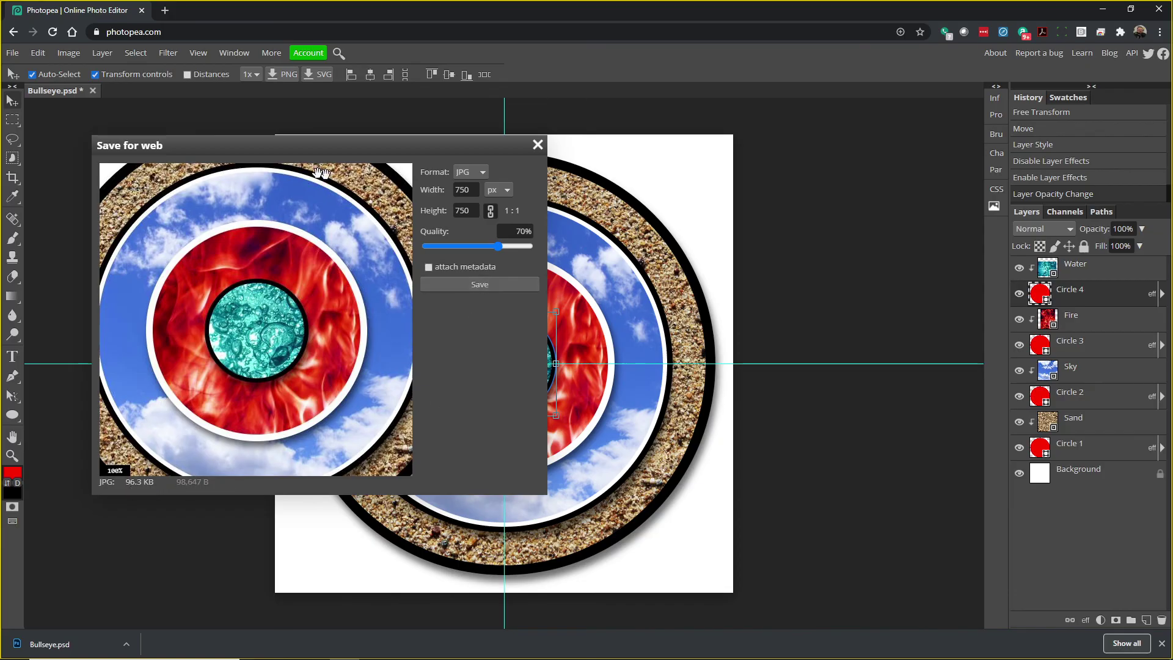
left_click(487, 284)
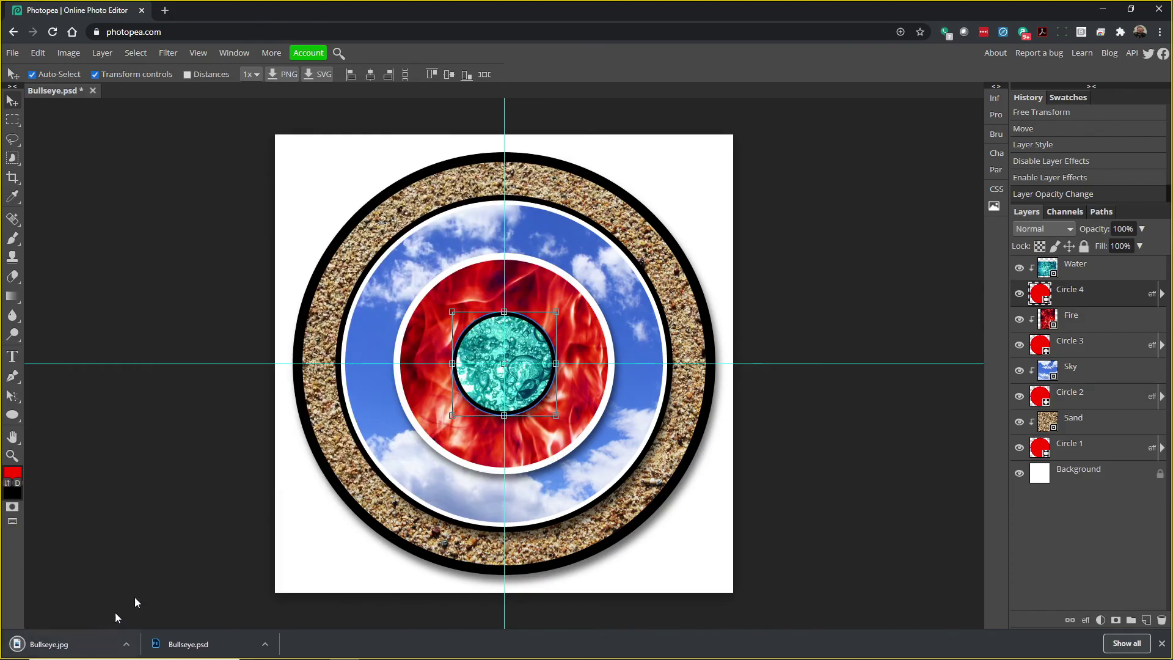